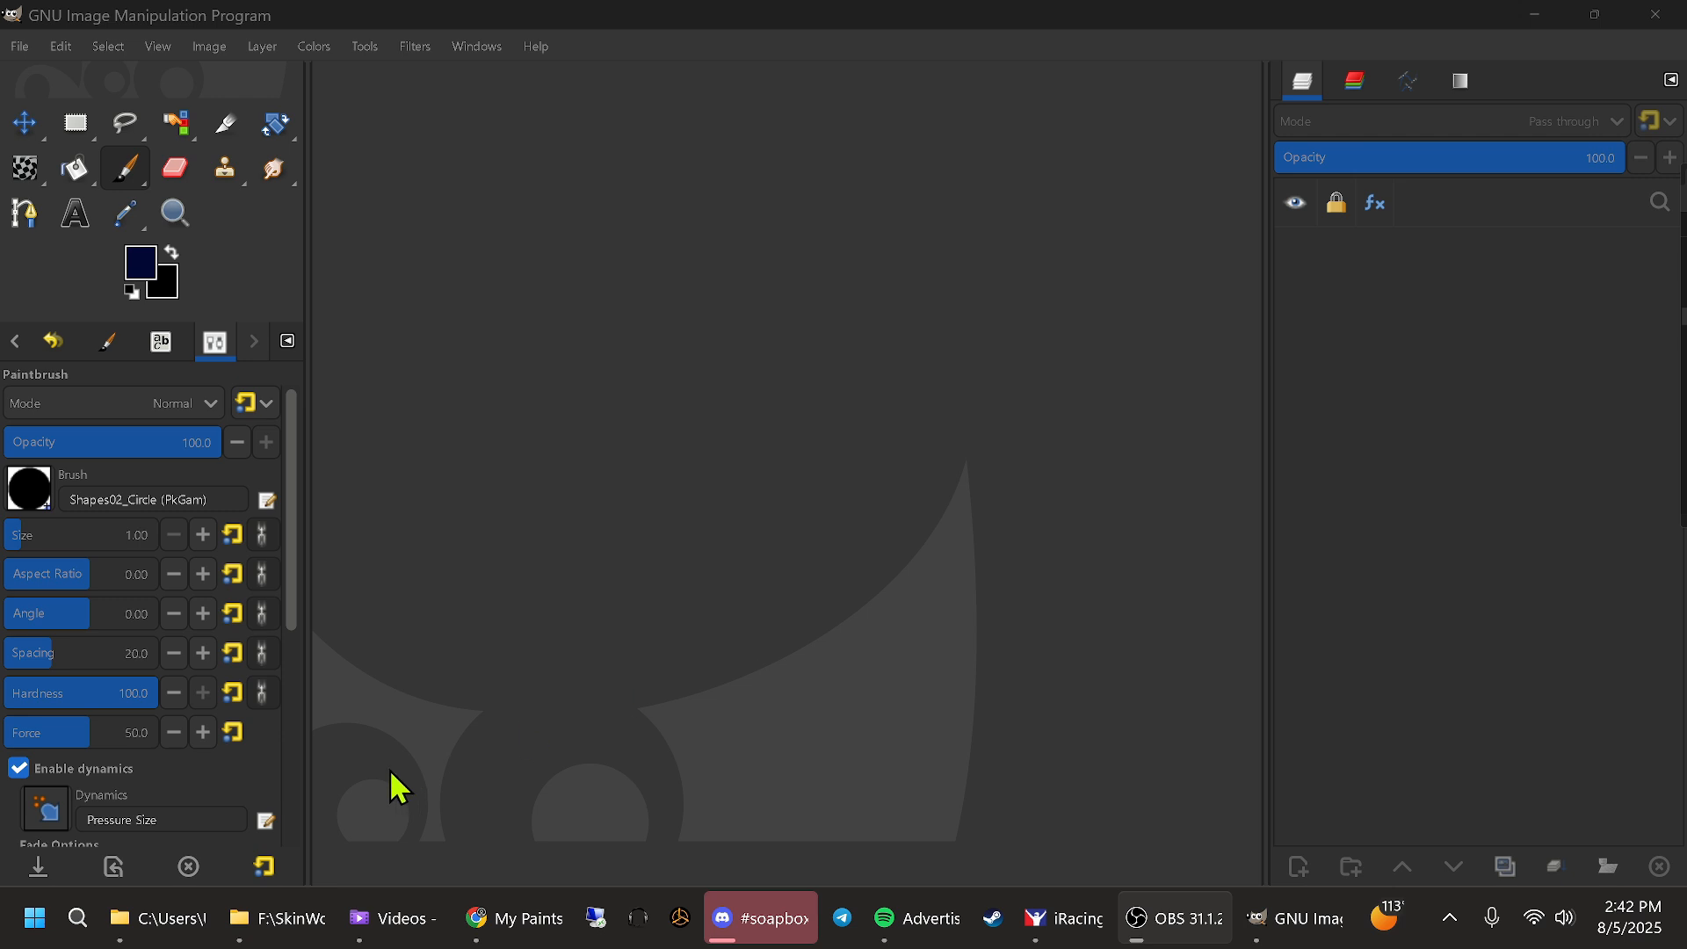
Open the car's TGA paint file from the stockcars2 arcatoyota25 folder in GIMP and bring its window forward
{"action": "mouse_move", "coordinate": [271, 924]}
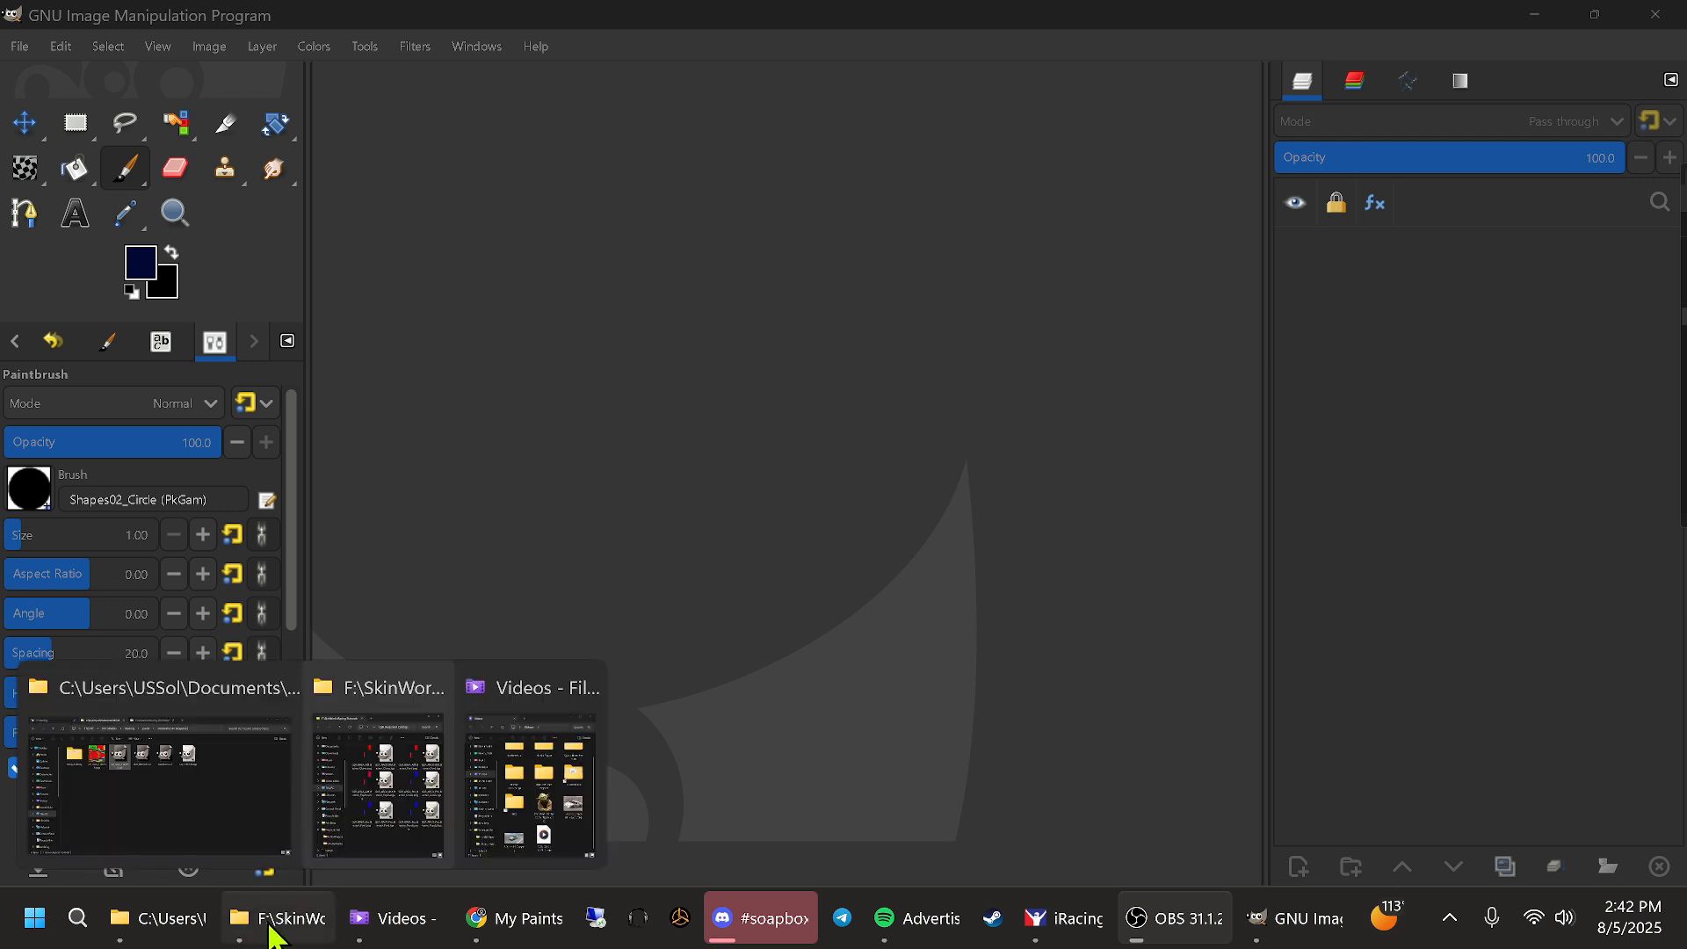
{"action": "left_click", "coordinate": [165, 782]}
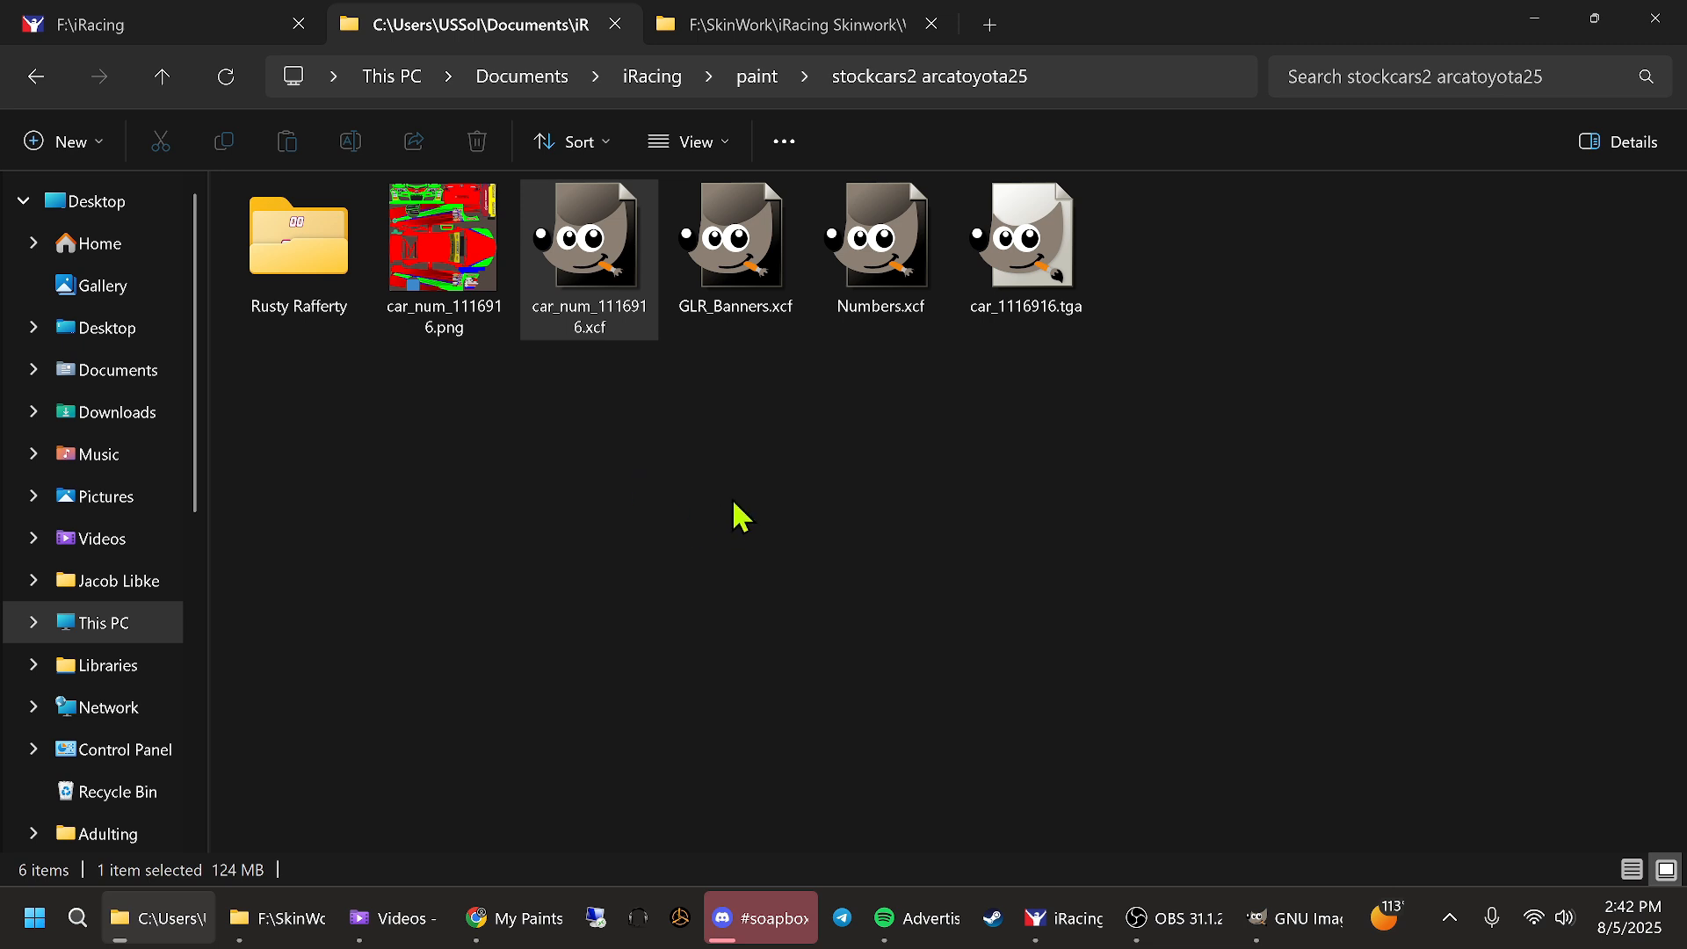
{"action": "left_click", "coordinate": [1053, 304]}
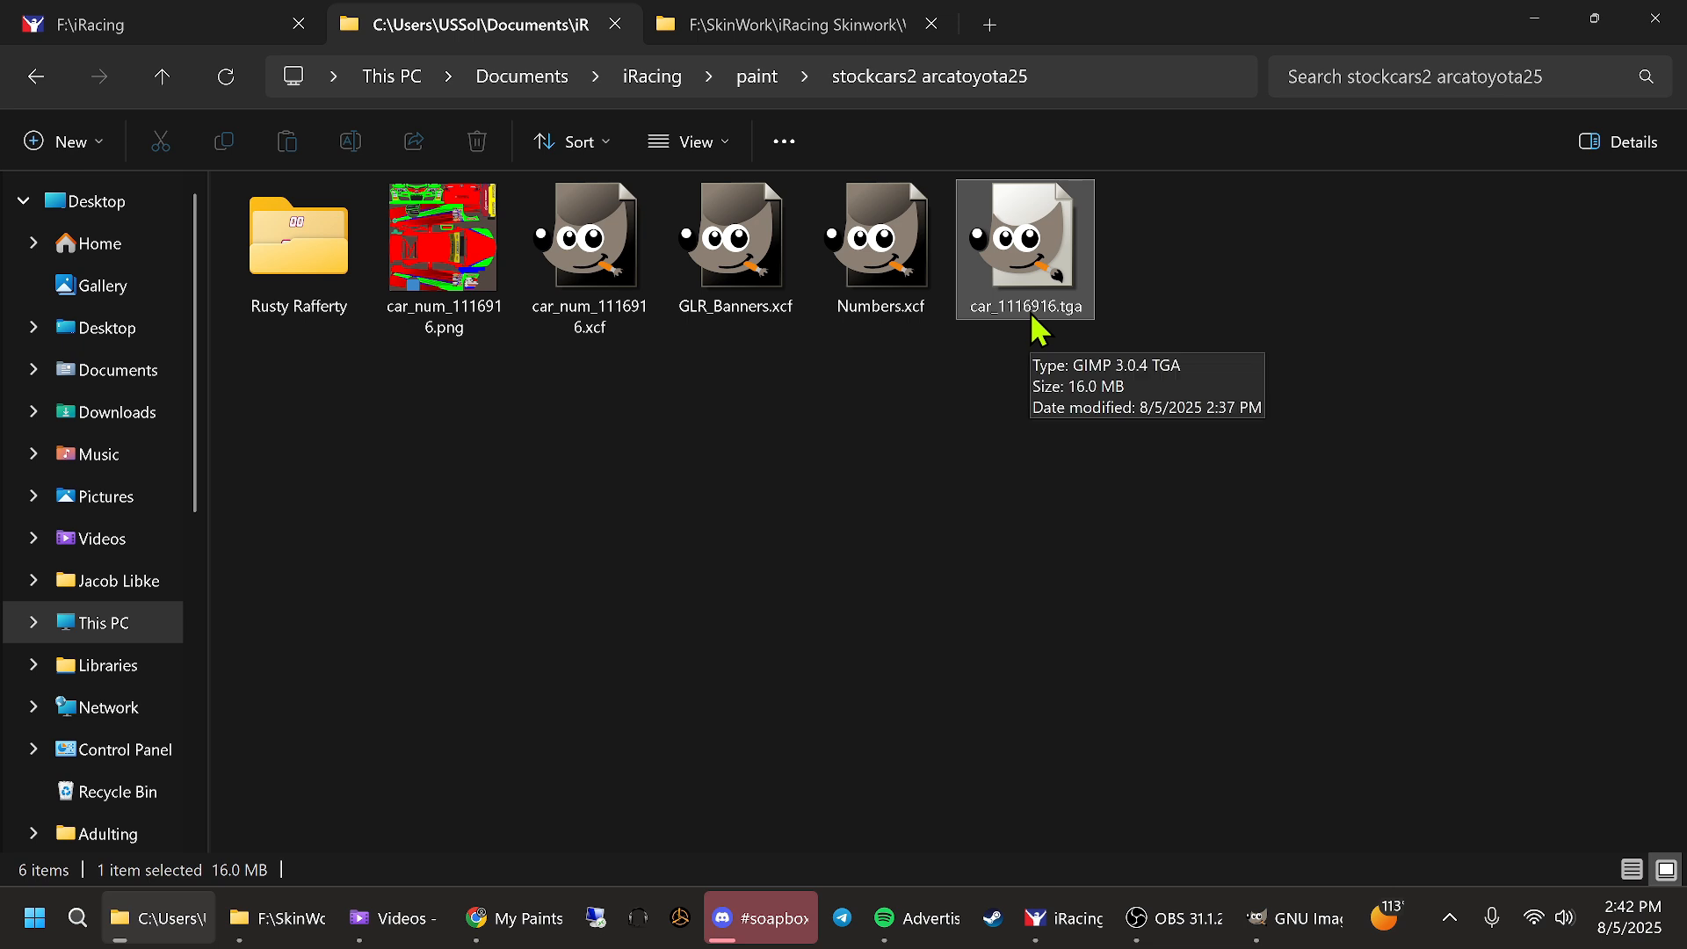
{"action": "right_click", "coordinate": [1023, 255]}
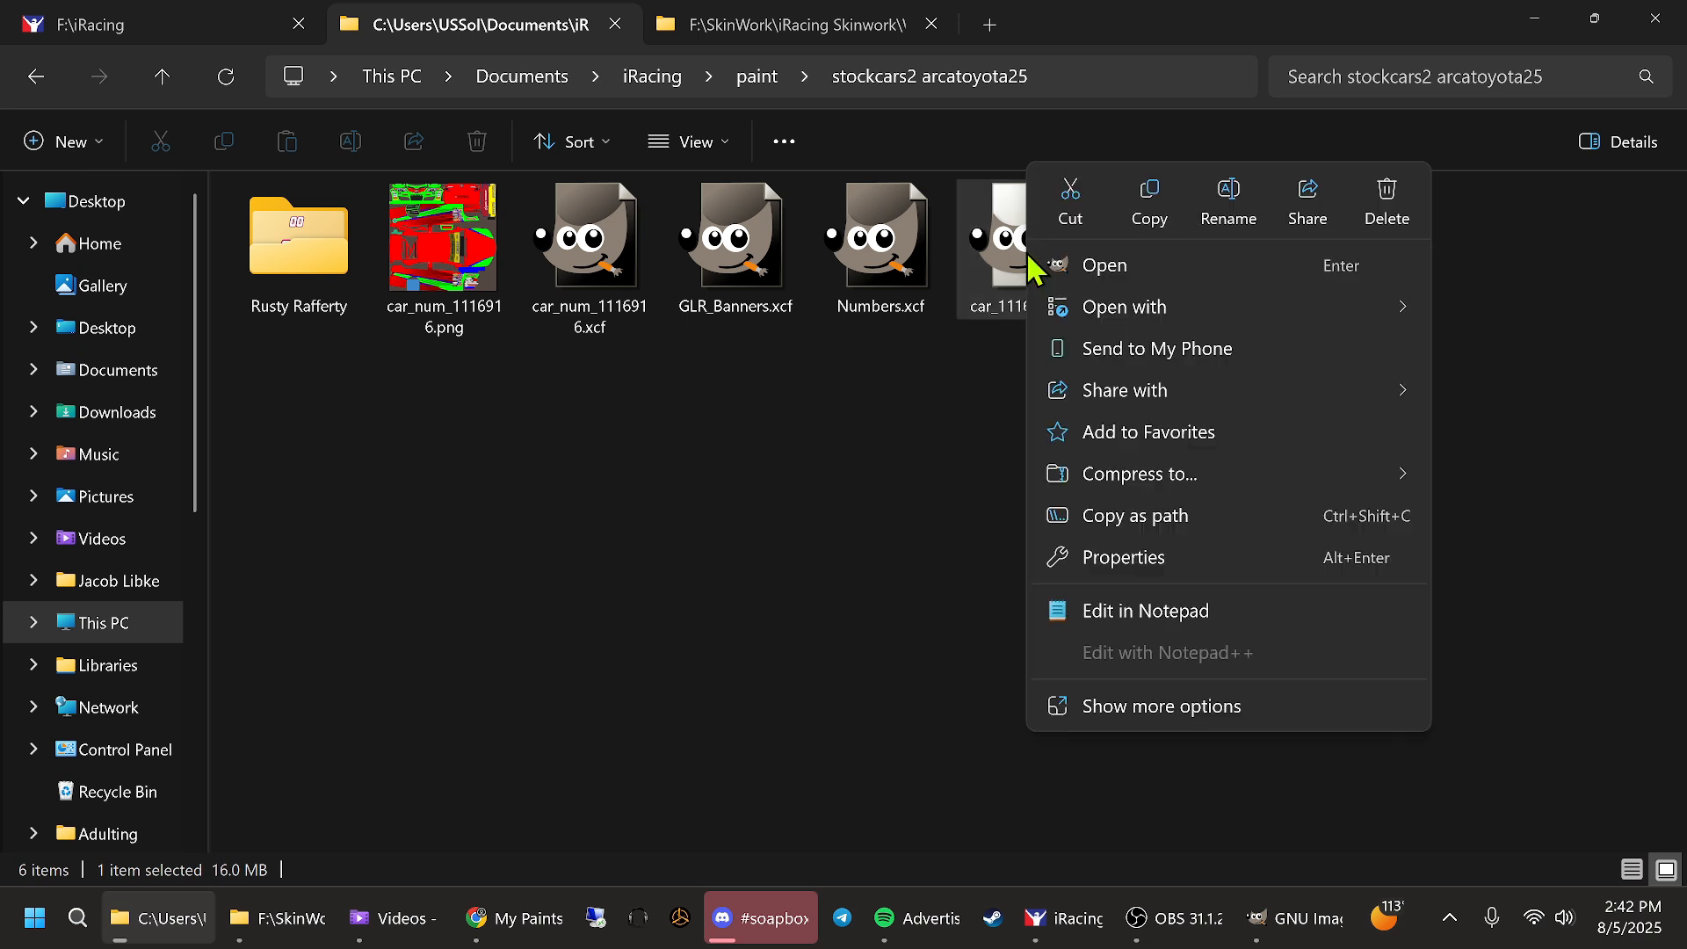
{"action": "mouse_move", "coordinate": [1145, 313]}
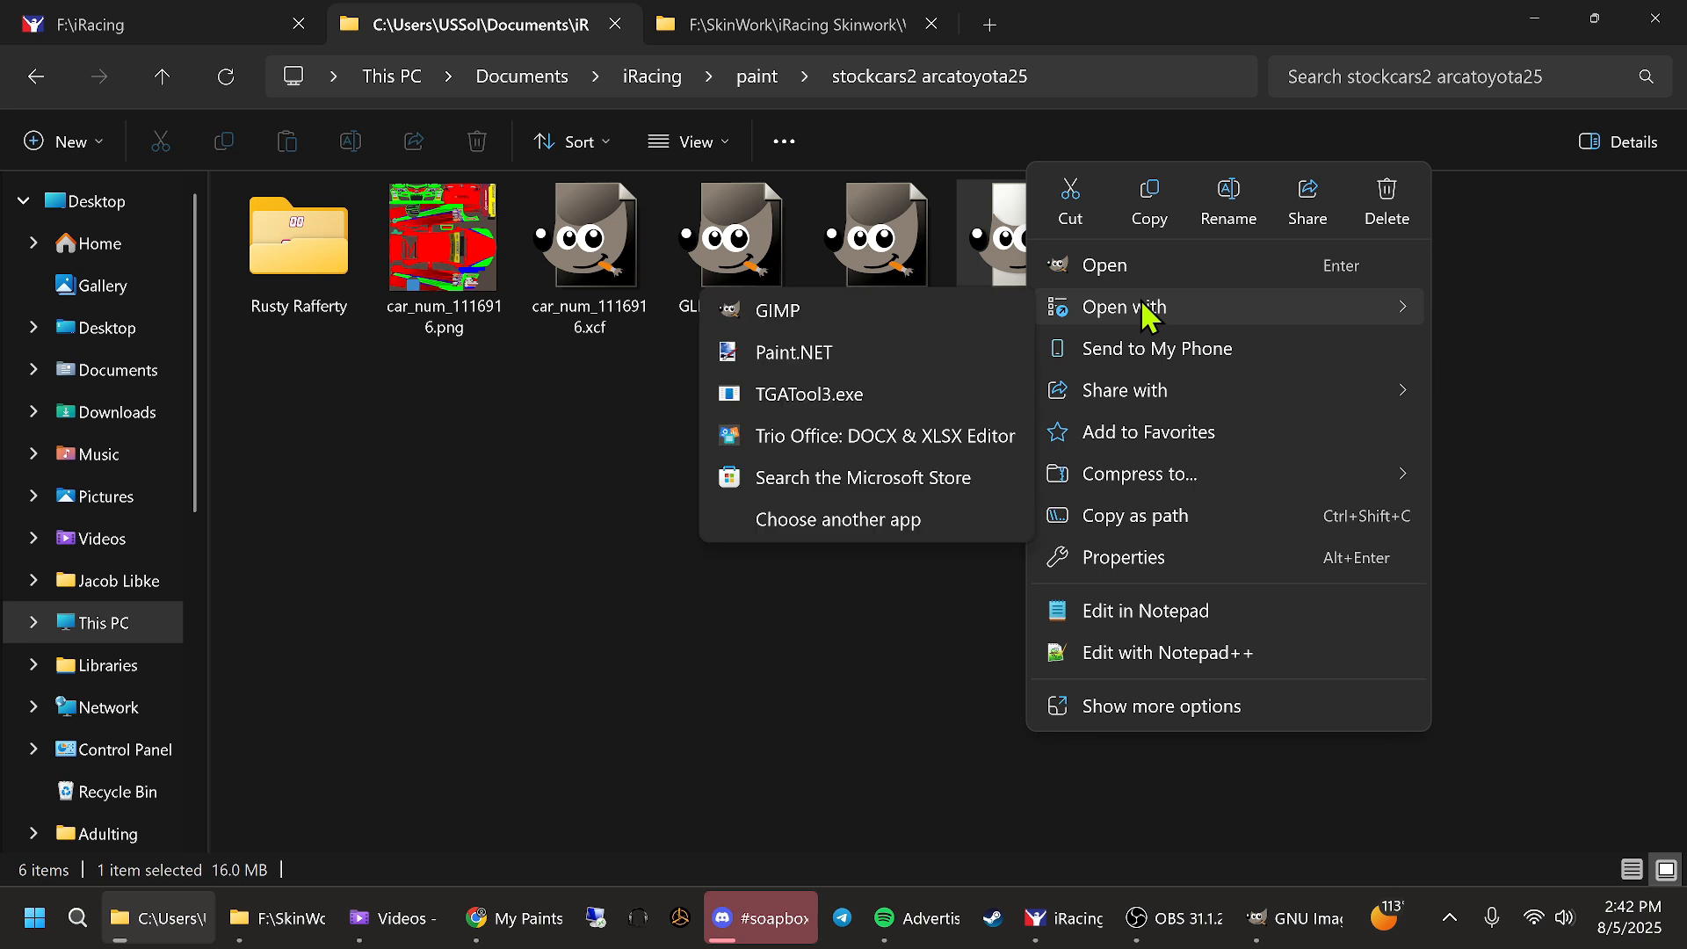
{"action": "left_click", "coordinate": [802, 321]}
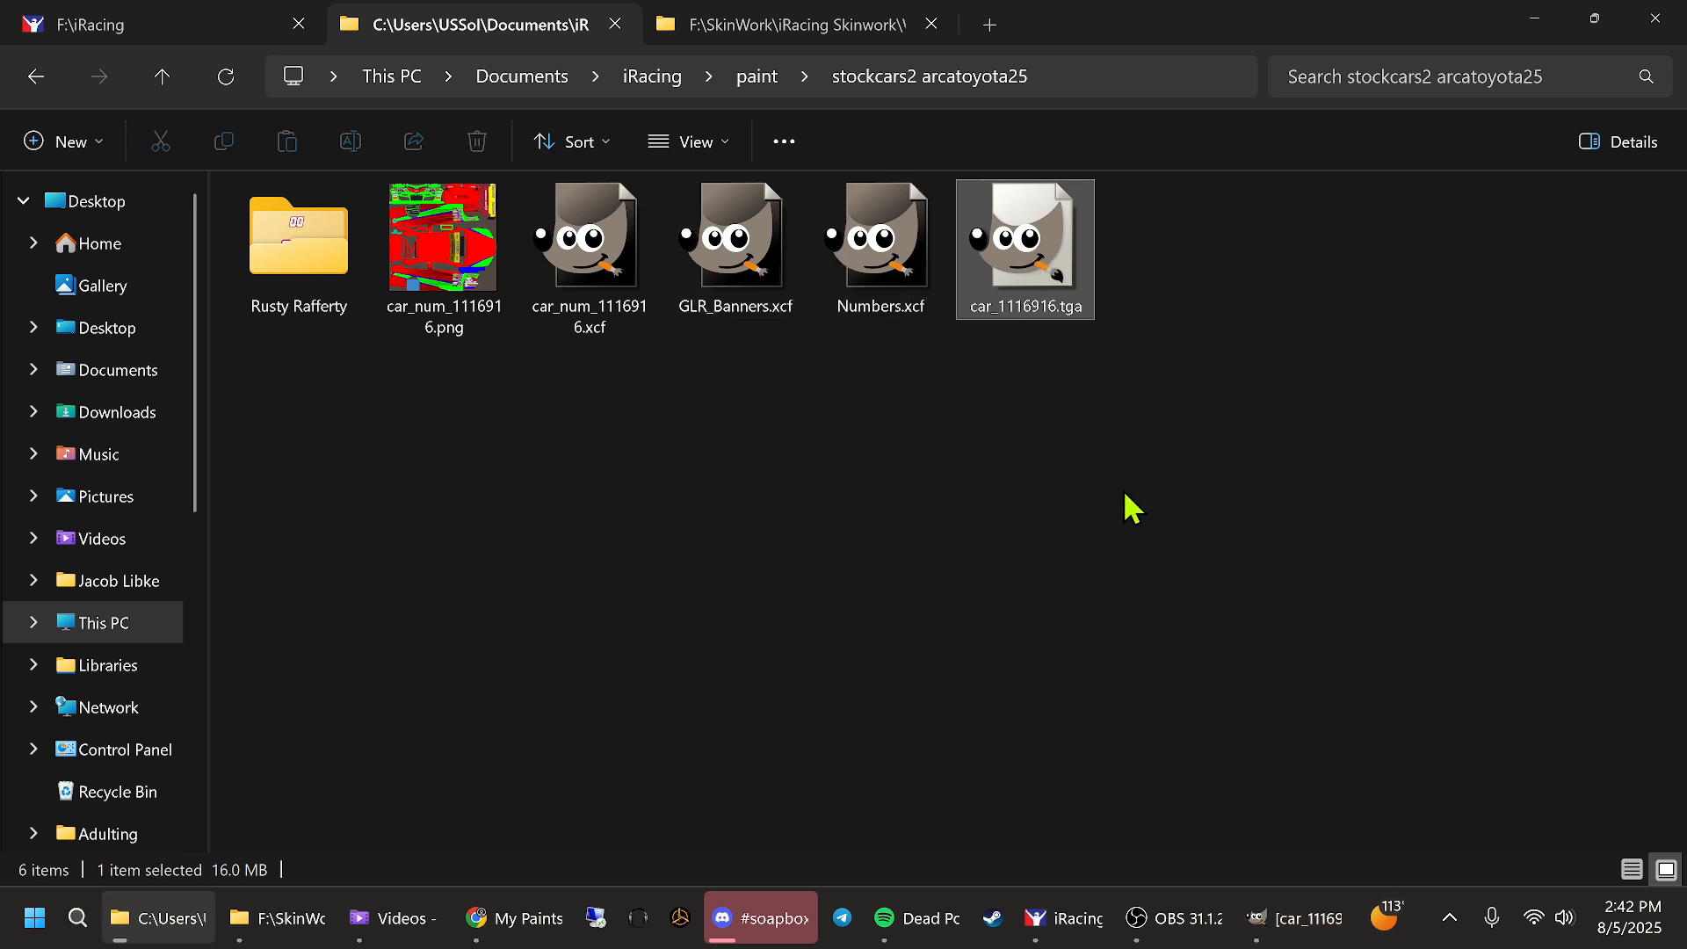
{"action": "left_click", "coordinate": [1291, 924]}
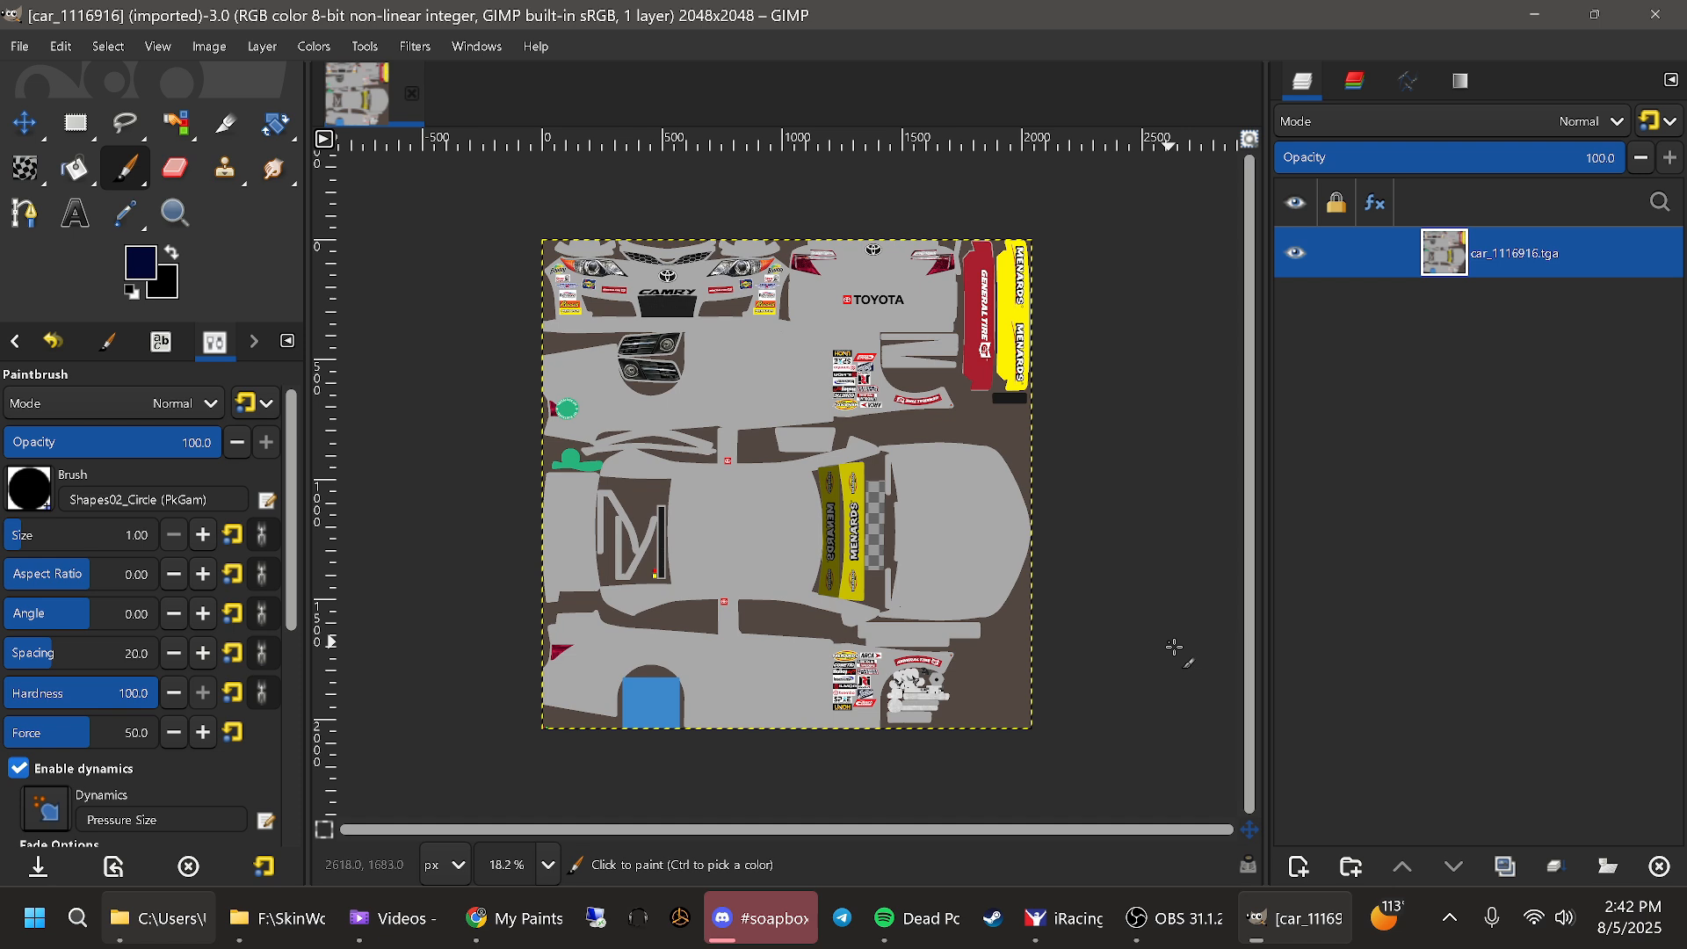
Open GLR_ARCA_AM_Banner_Toyota.png from the GLR Required Contigs folder in GIMP and bring its window forward
{"action": "left_click", "coordinate": [296, 937]}
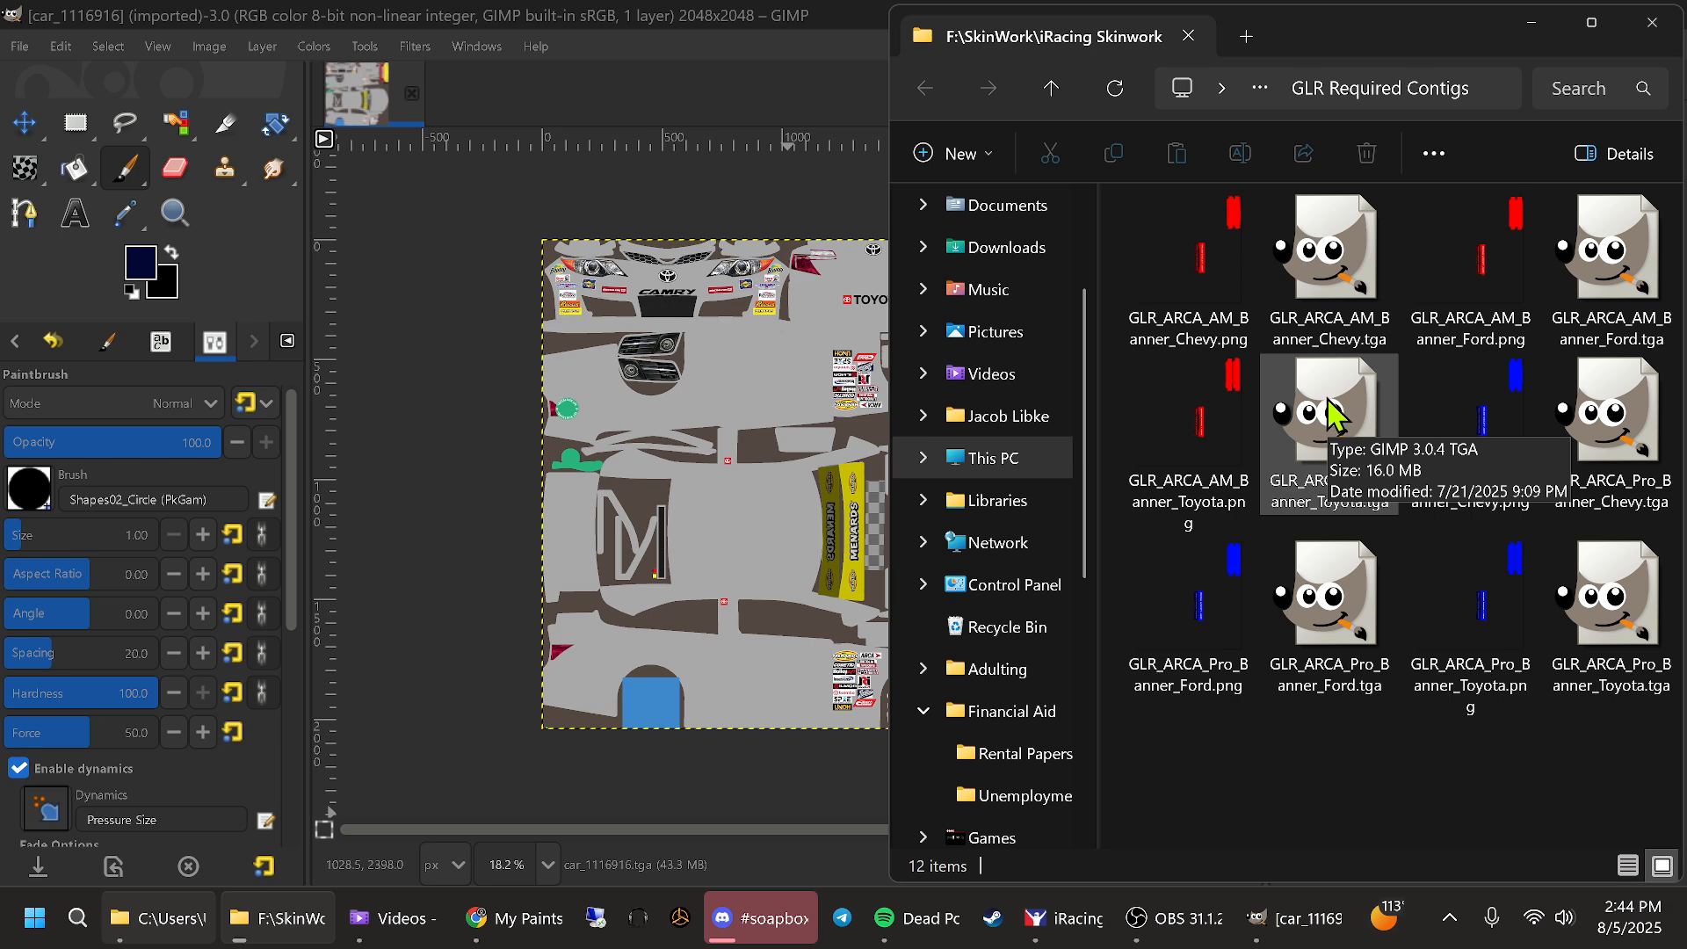
{"action": "left_click", "coordinate": [1214, 411]}
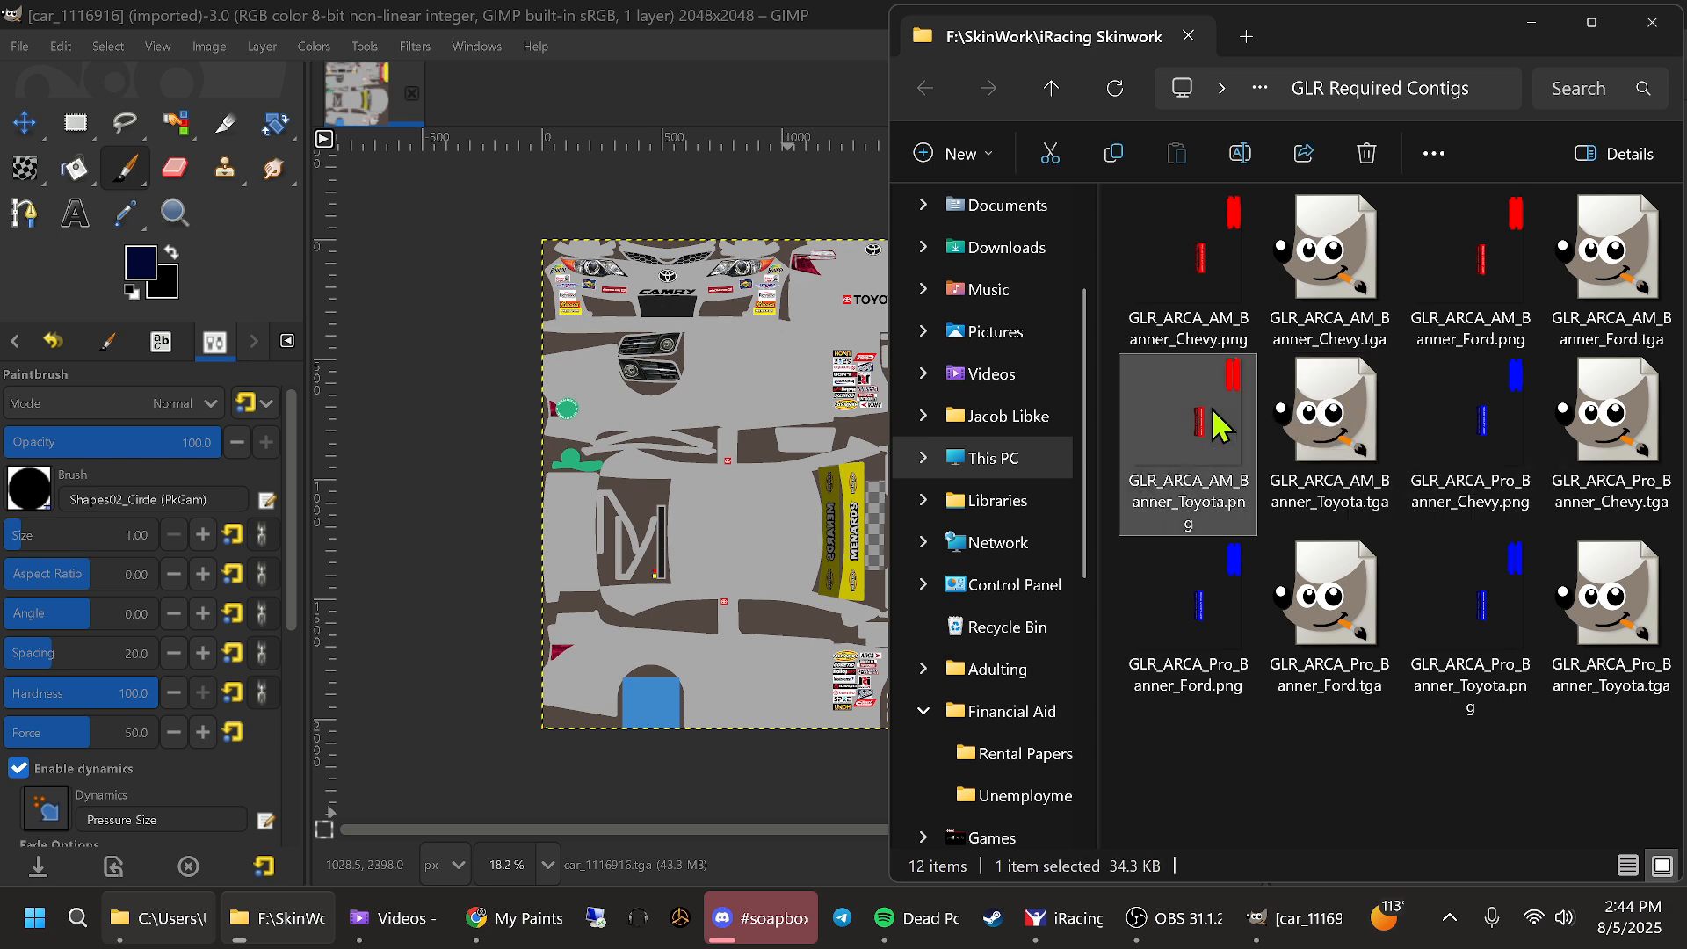
{"action": "right_click", "coordinate": [1216, 426]}
{"action": "mouse_move", "coordinate": [1334, 158]}
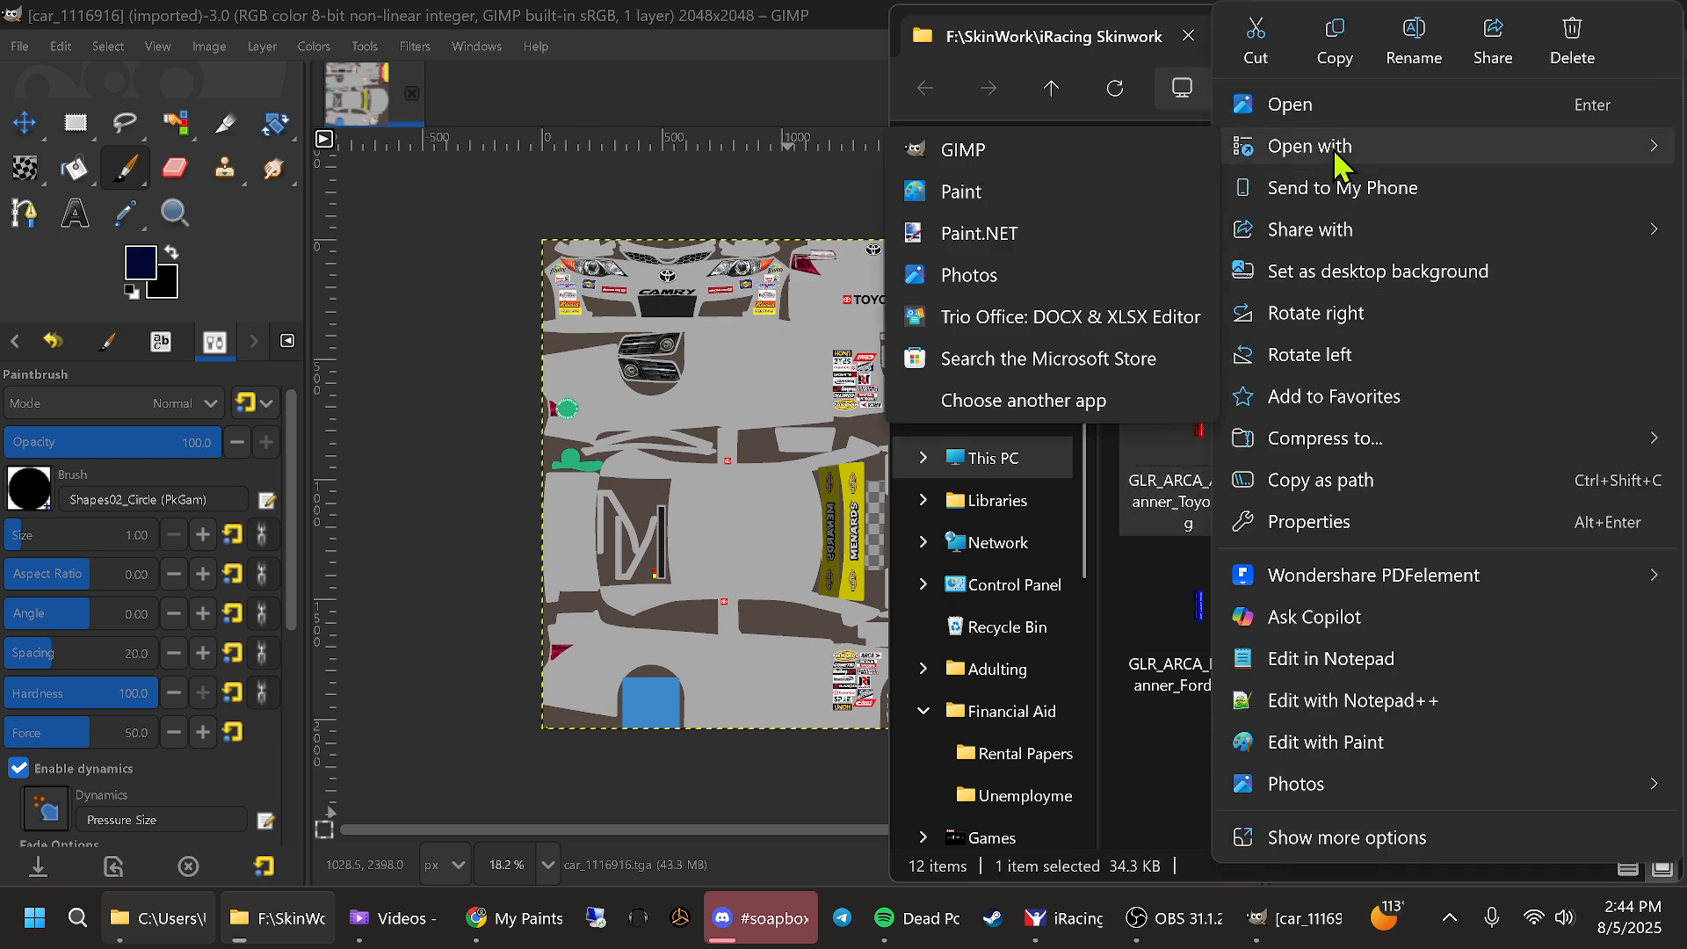
{"action": "left_click", "coordinate": [1030, 167]}
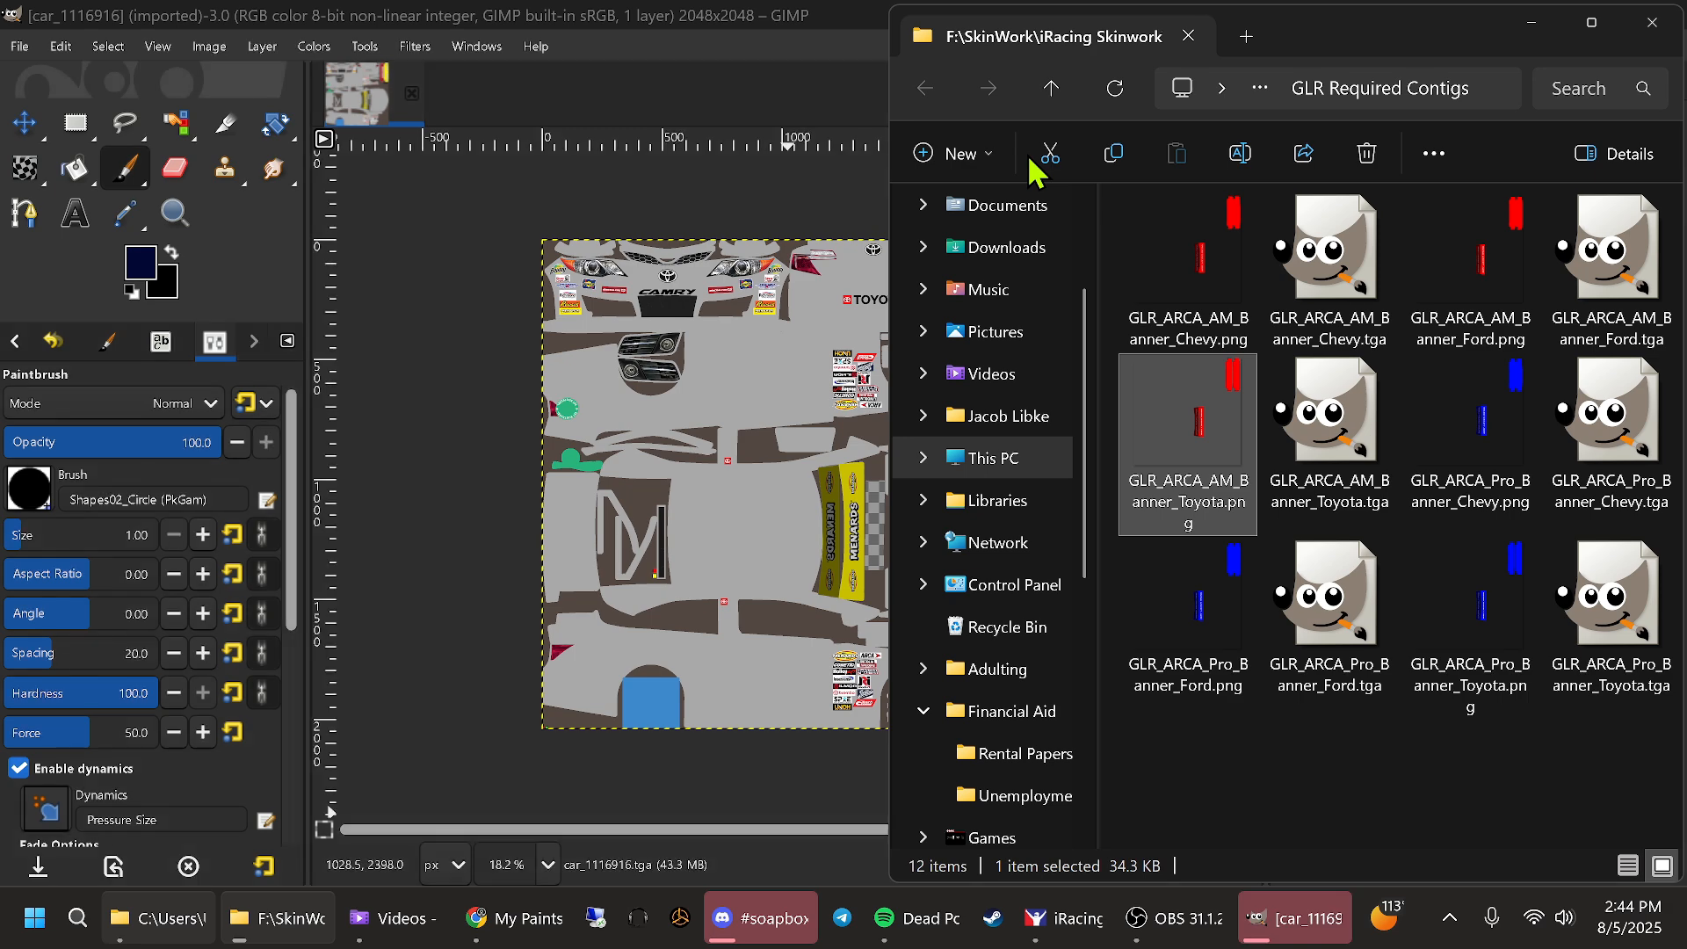
{"action": "left_click", "coordinate": [784, 35]}
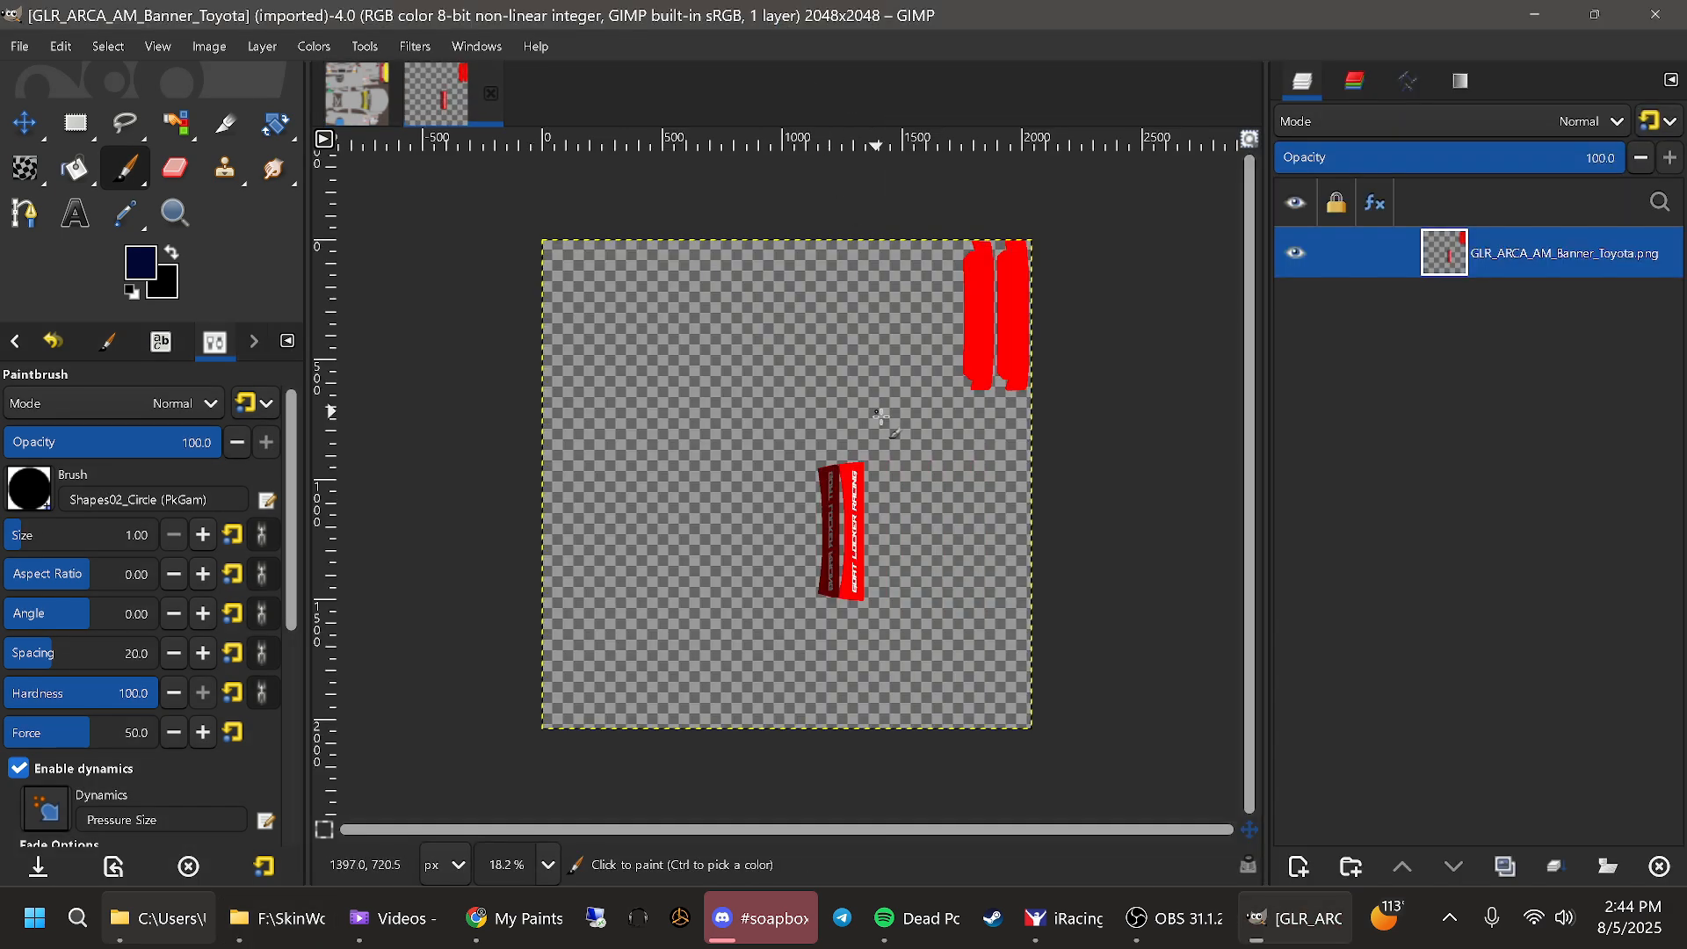
Copy the Toyota banner layer and paste it into the car paint image as a new layer
{"action": "key", "text": "m"}
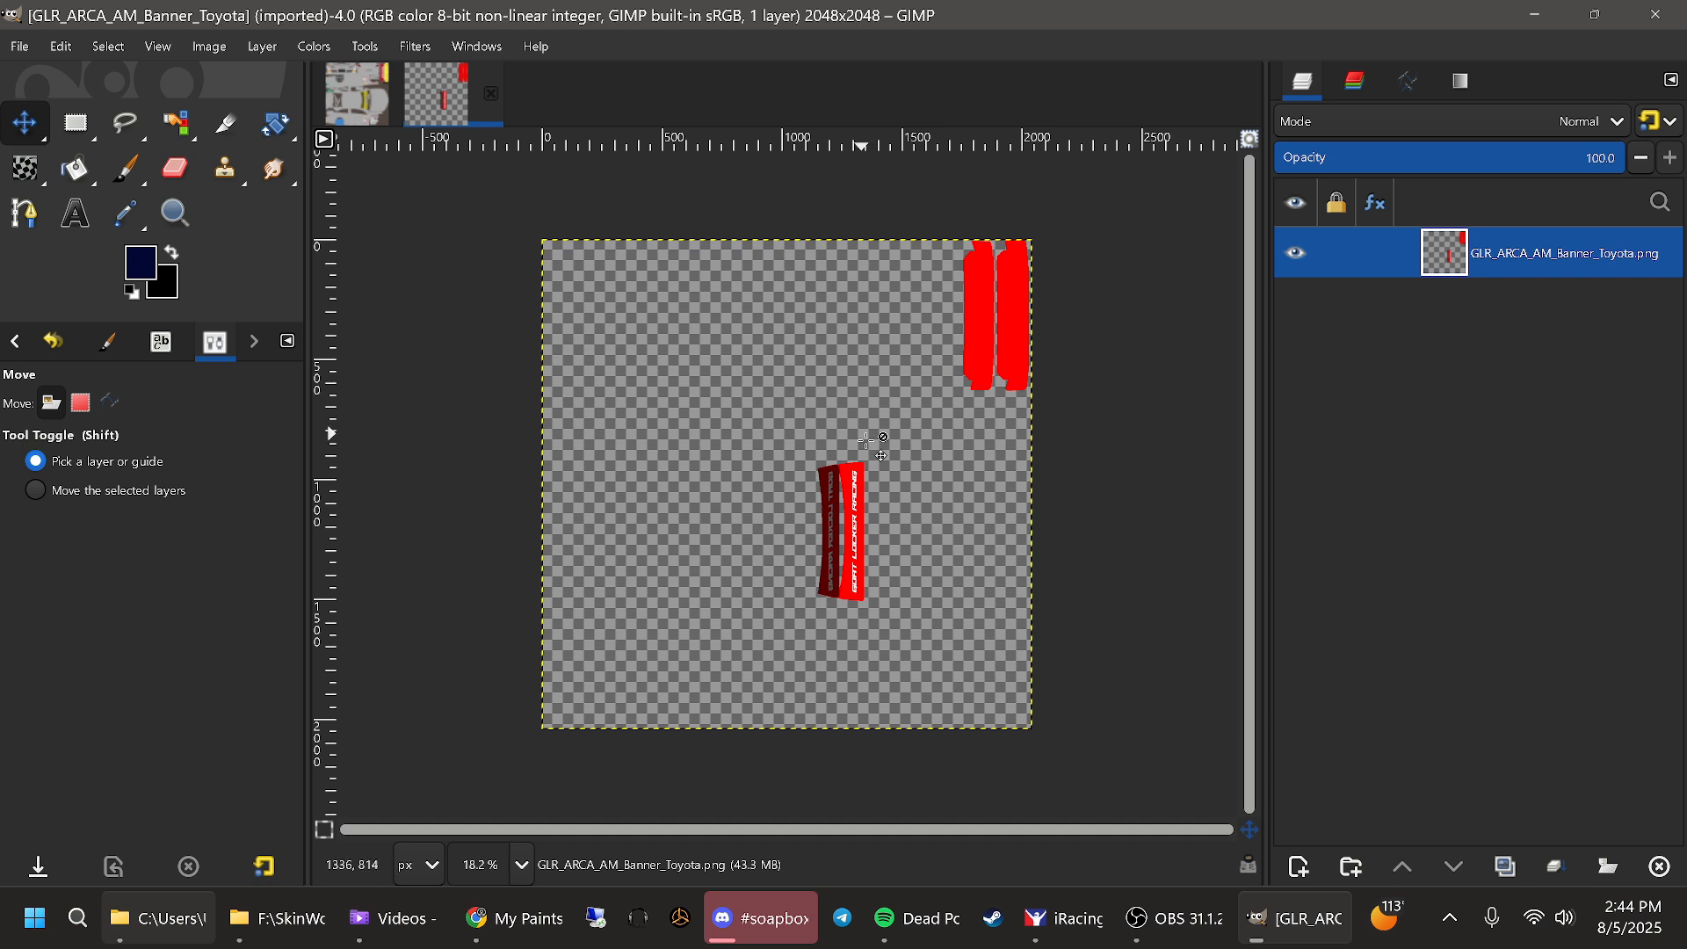
{"action": "right_click", "coordinate": [847, 484]}
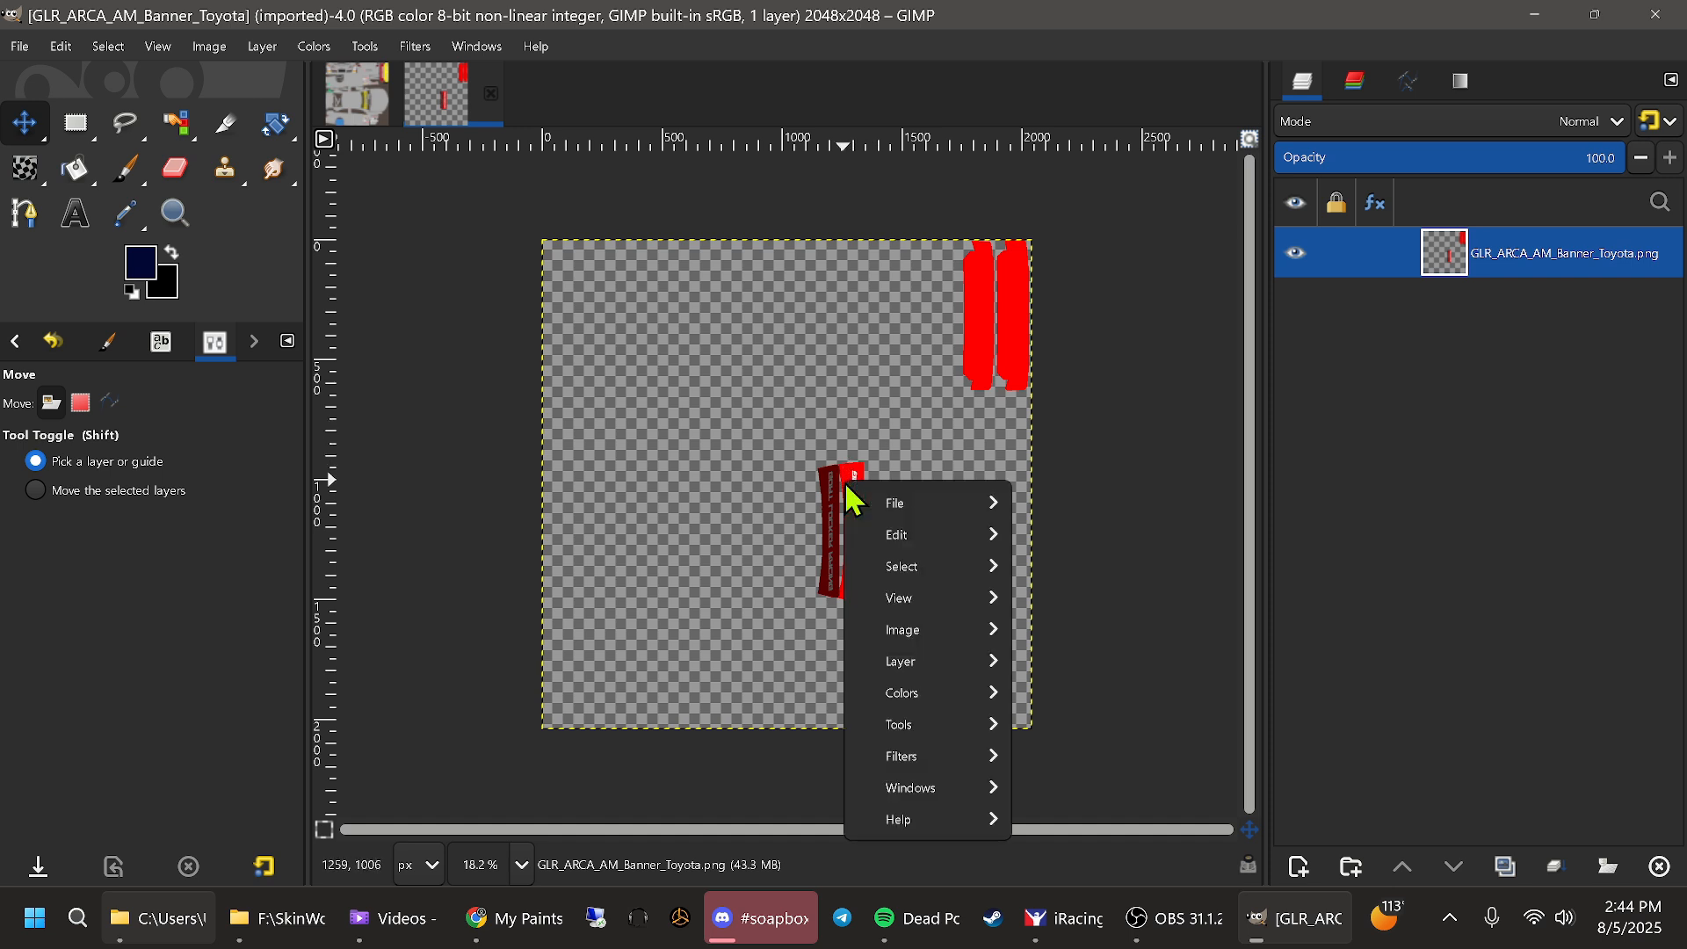
{"action": "mouse_move", "coordinate": [901, 545]}
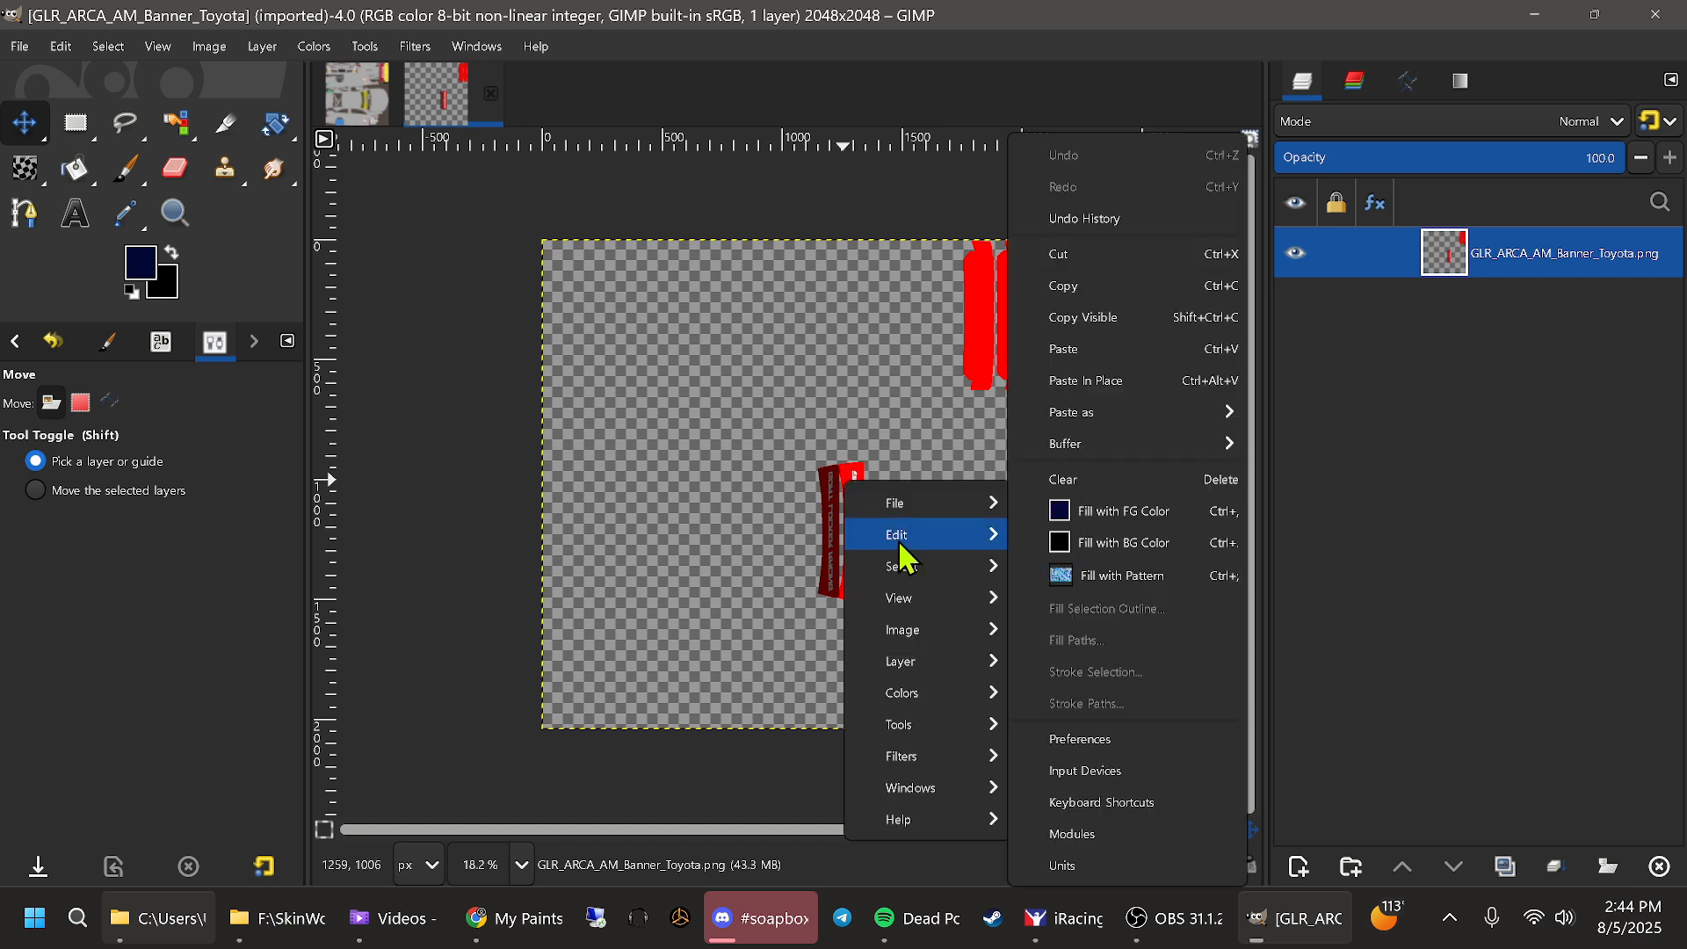
{"action": "left_click", "coordinate": [1138, 286]}
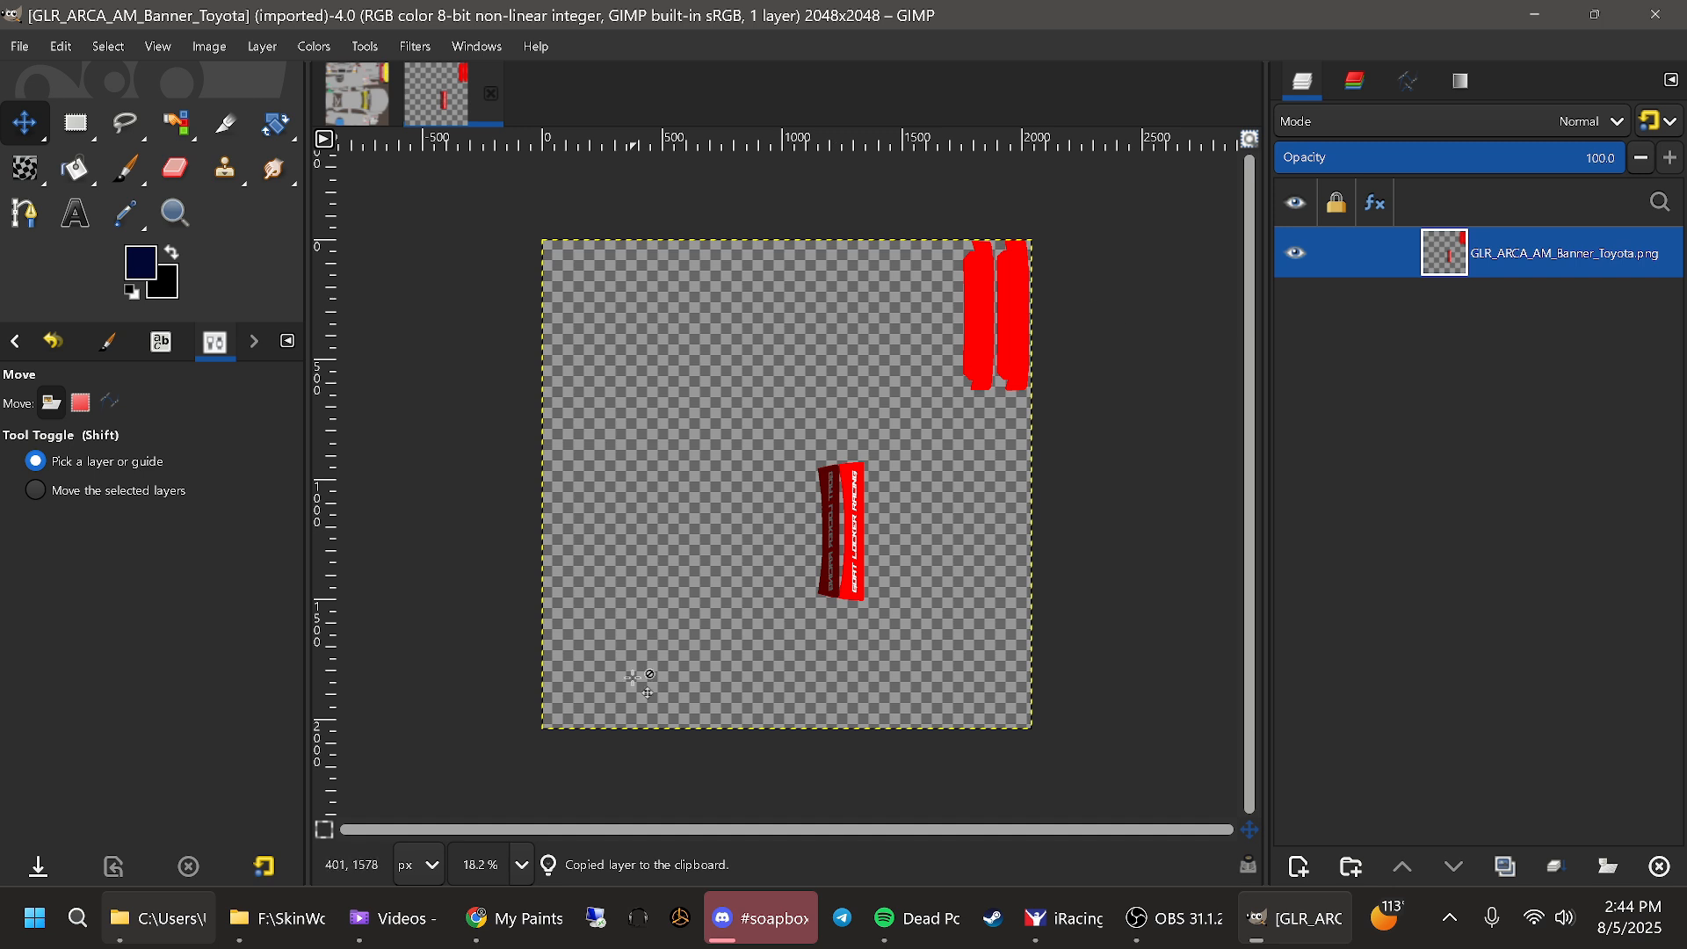
{"action": "left_click", "coordinate": [359, 97]}
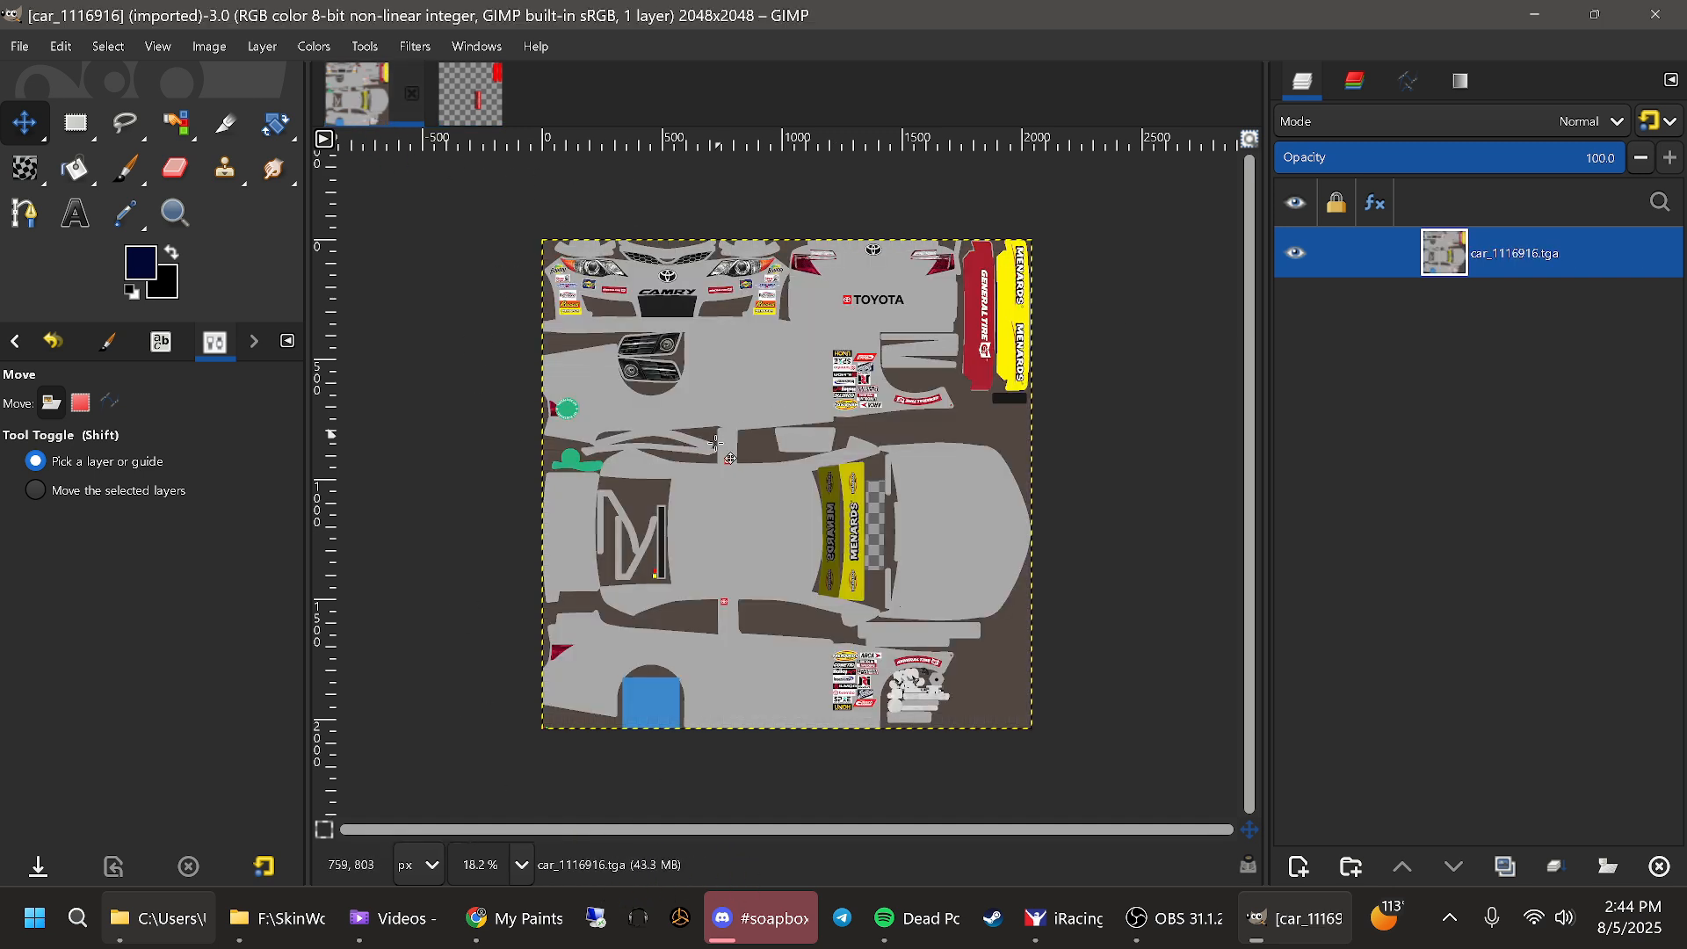
{"action": "right_click", "coordinate": [754, 381]}
{"action": "mouse_move", "coordinate": [874, 433]}
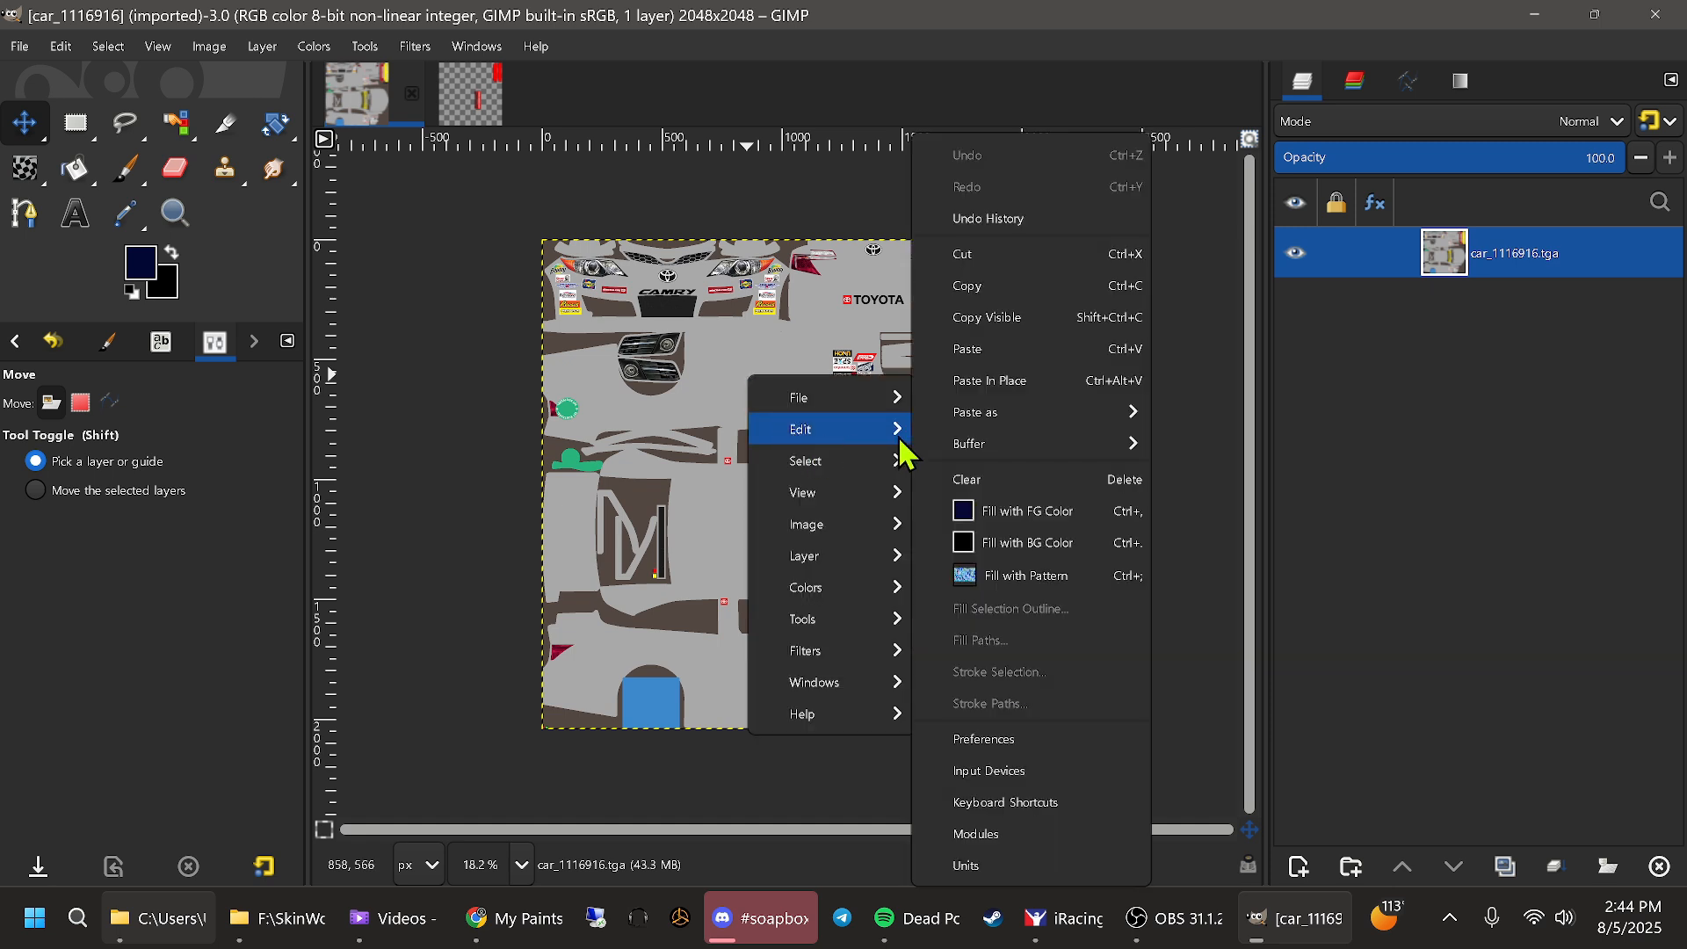
{"action": "left_click", "coordinate": [1024, 350]}
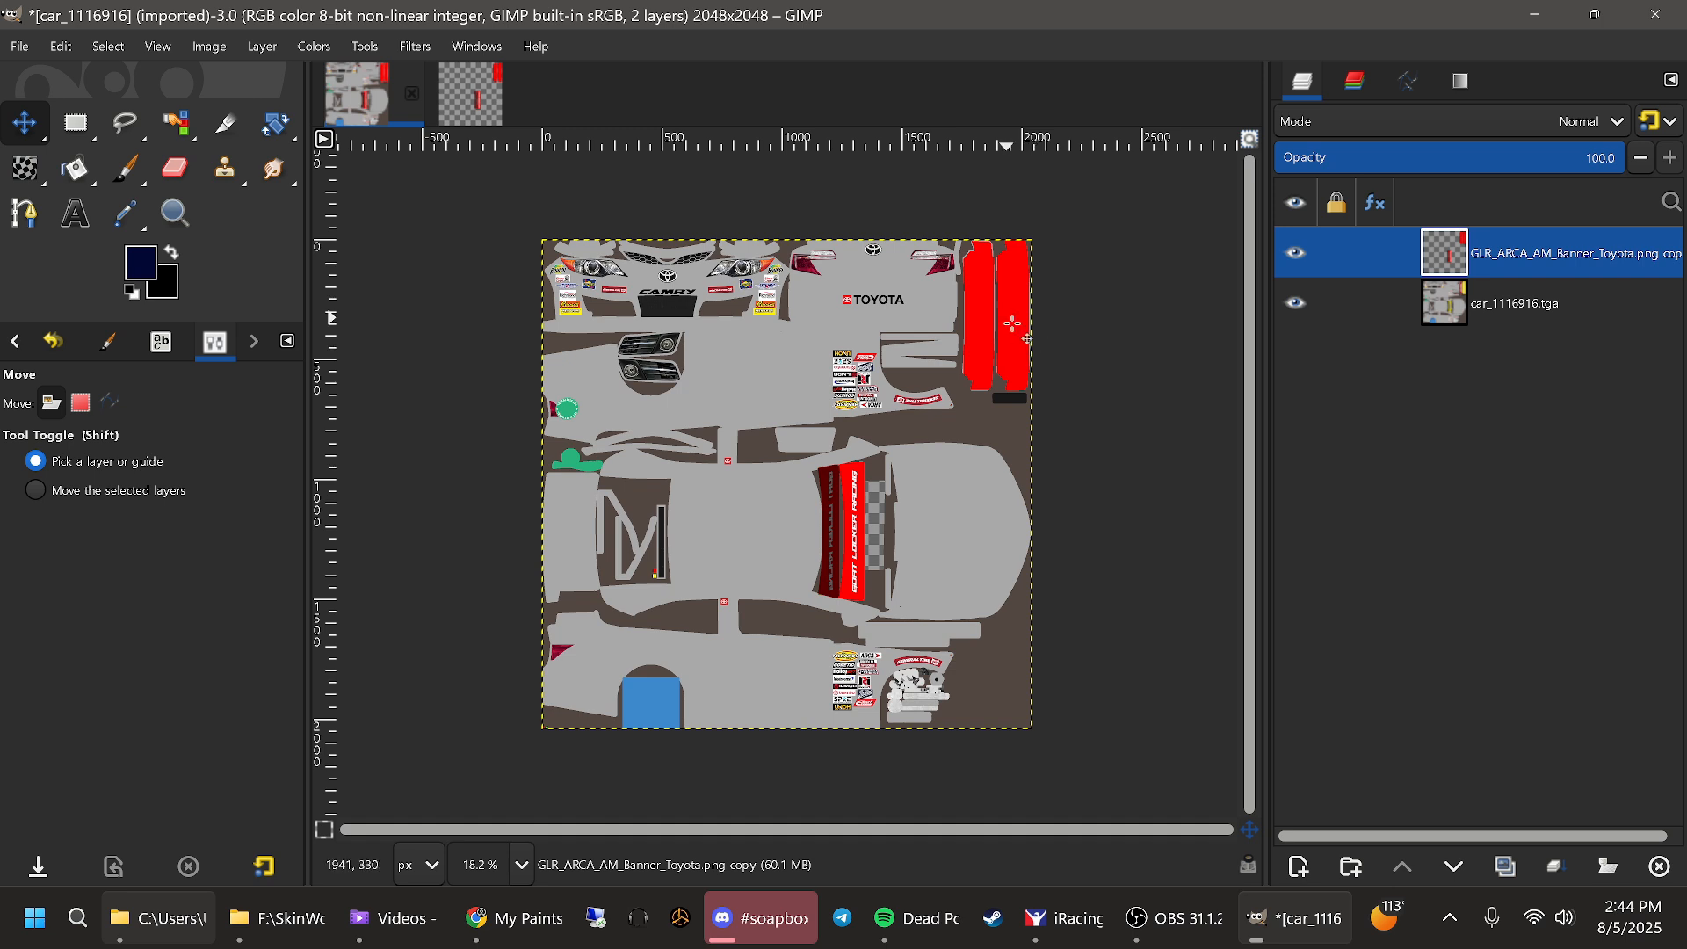
Export the car paint over its existing TGA file in the ARCA Toyota Camry folder, without RLE compression and with bottom left origin
{"action": "left_click", "coordinate": [19, 47]}
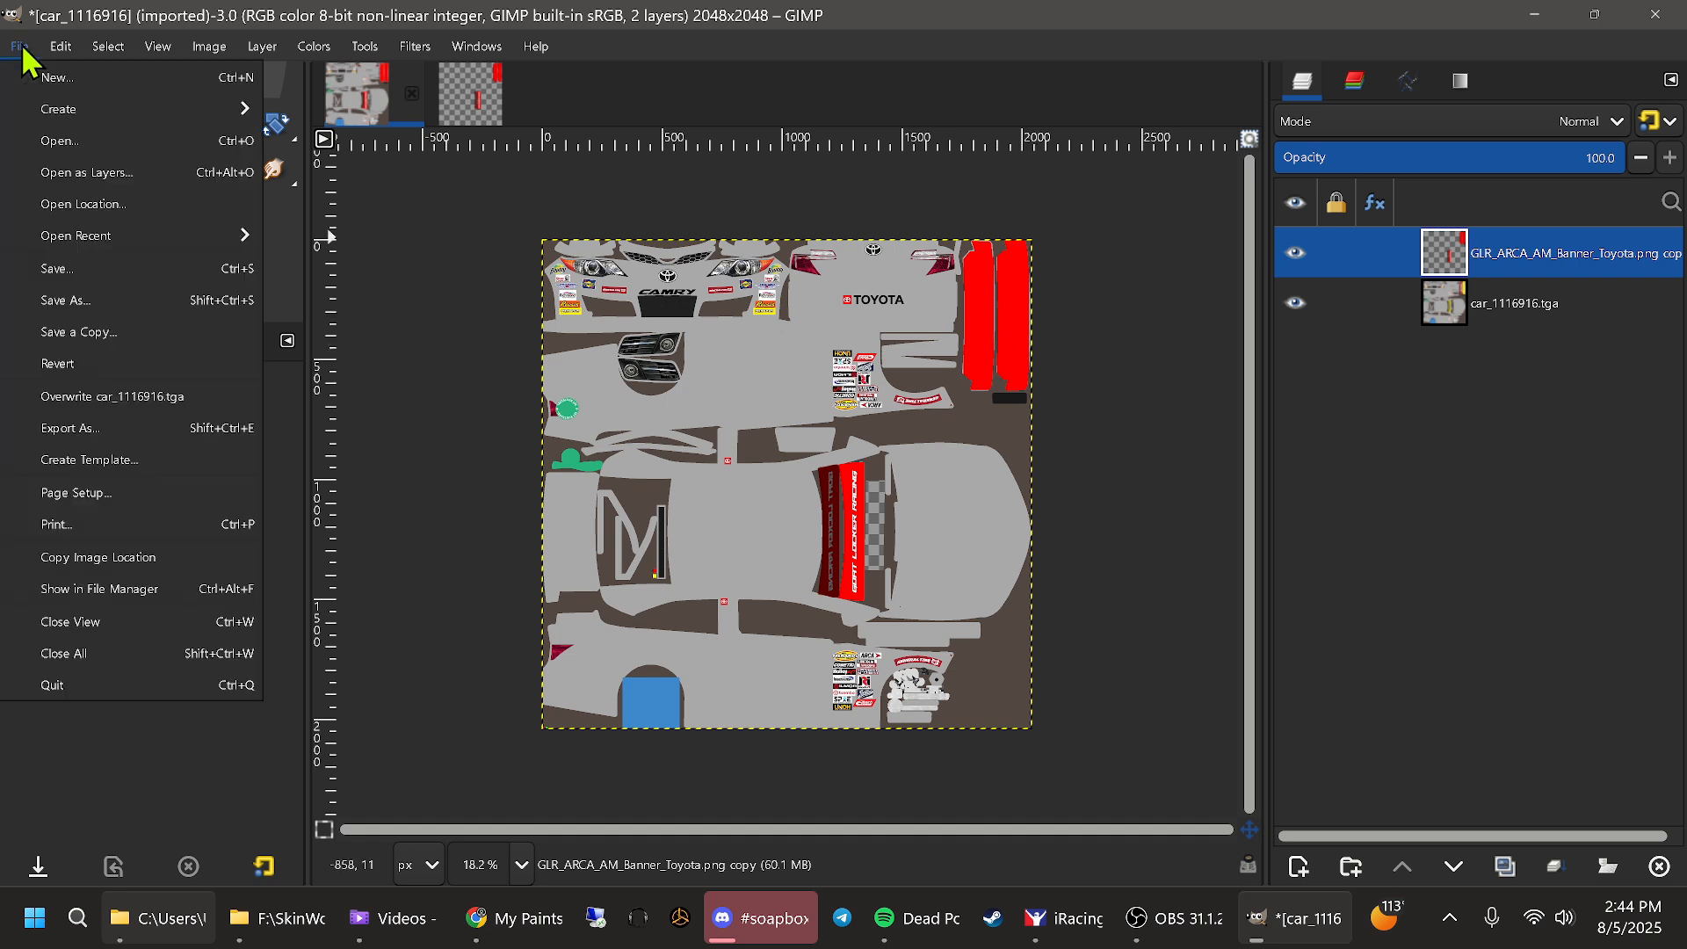
{"action": "left_click", "coordinate": [113, 431]}
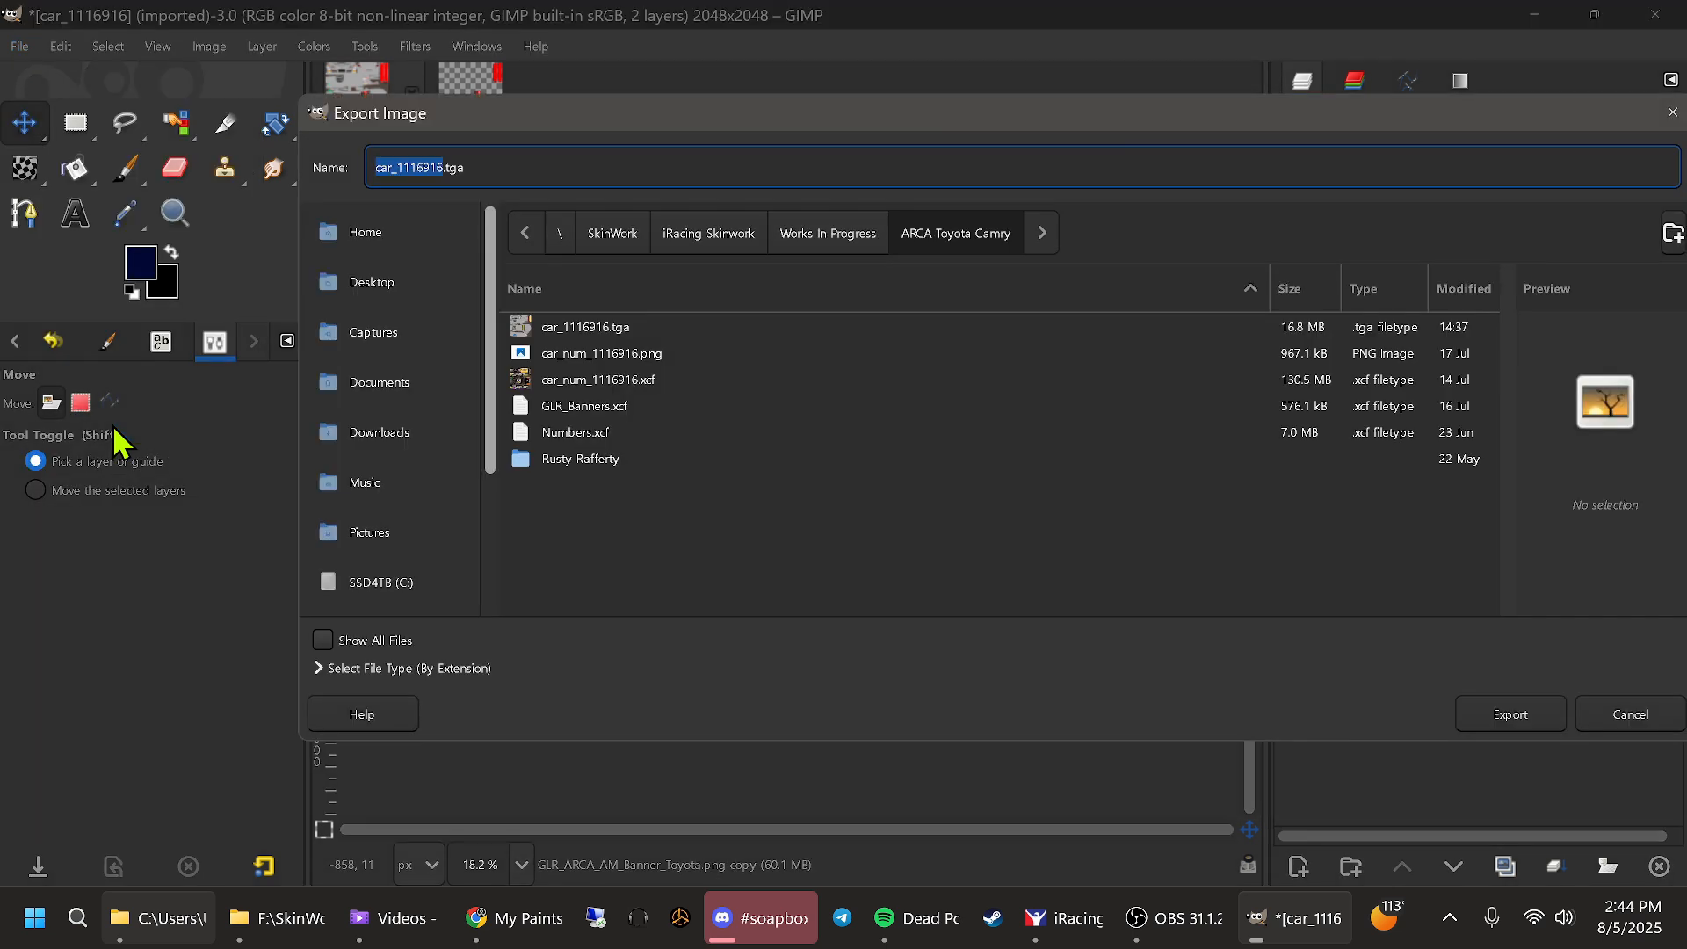
{"action": "left_click", "coordinate": [601, 333]}
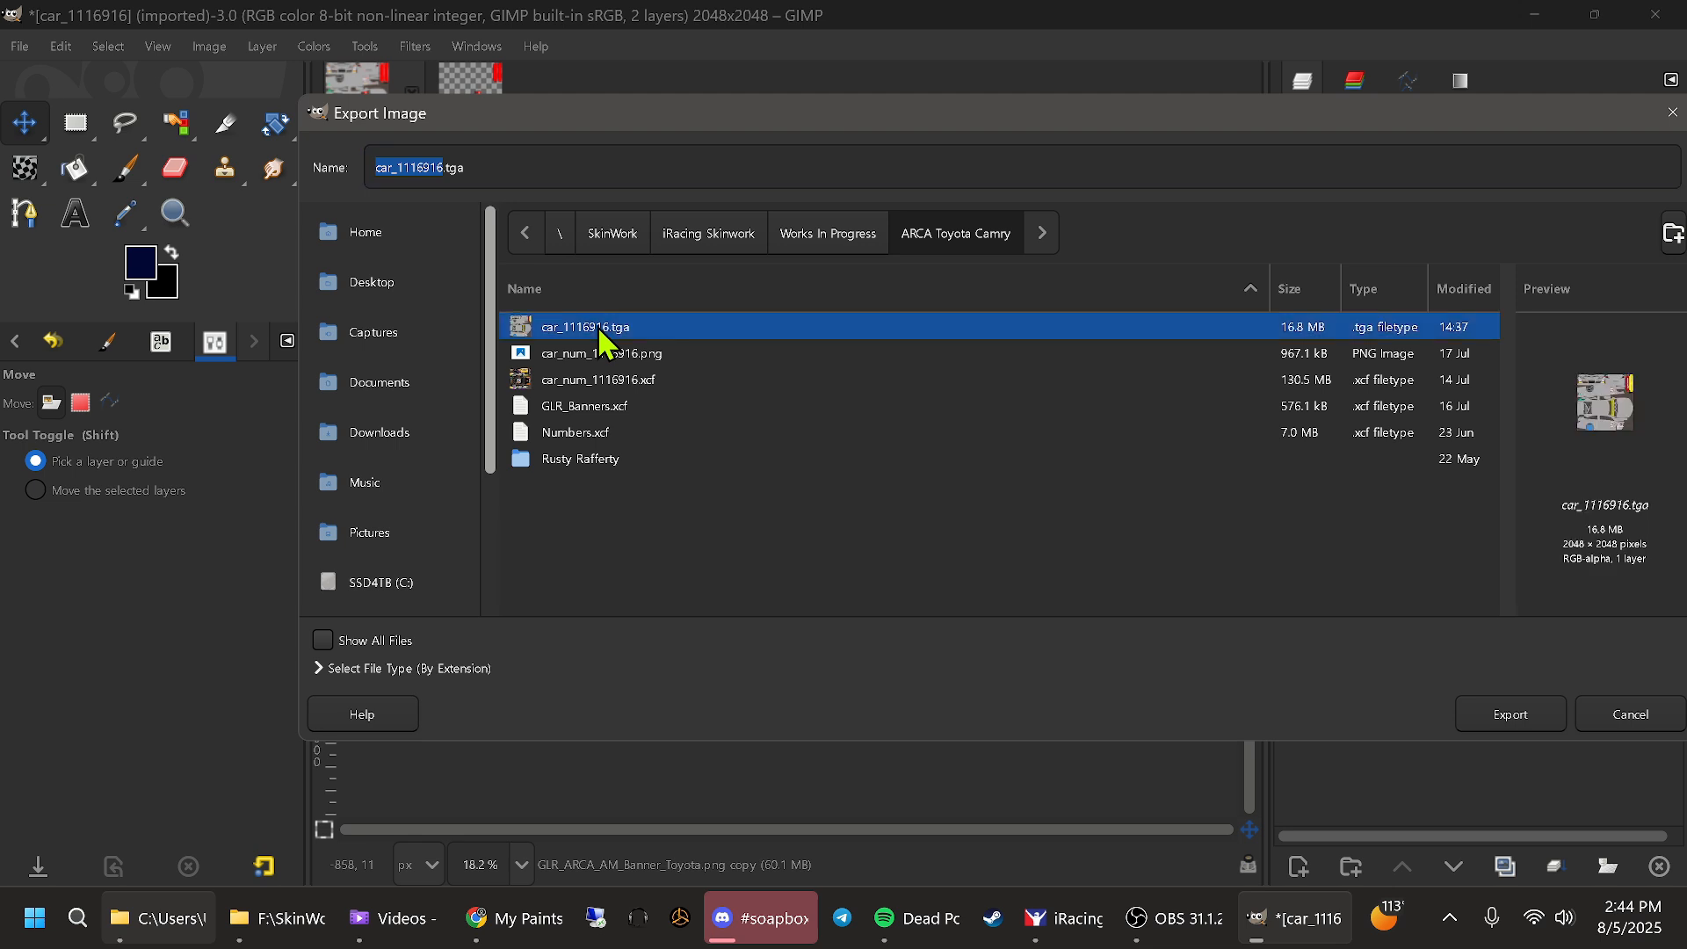
{"action": "left_click", "coordinate": [1512, 714]}
{"action": "left_click", "coordinate": [968, 547]}
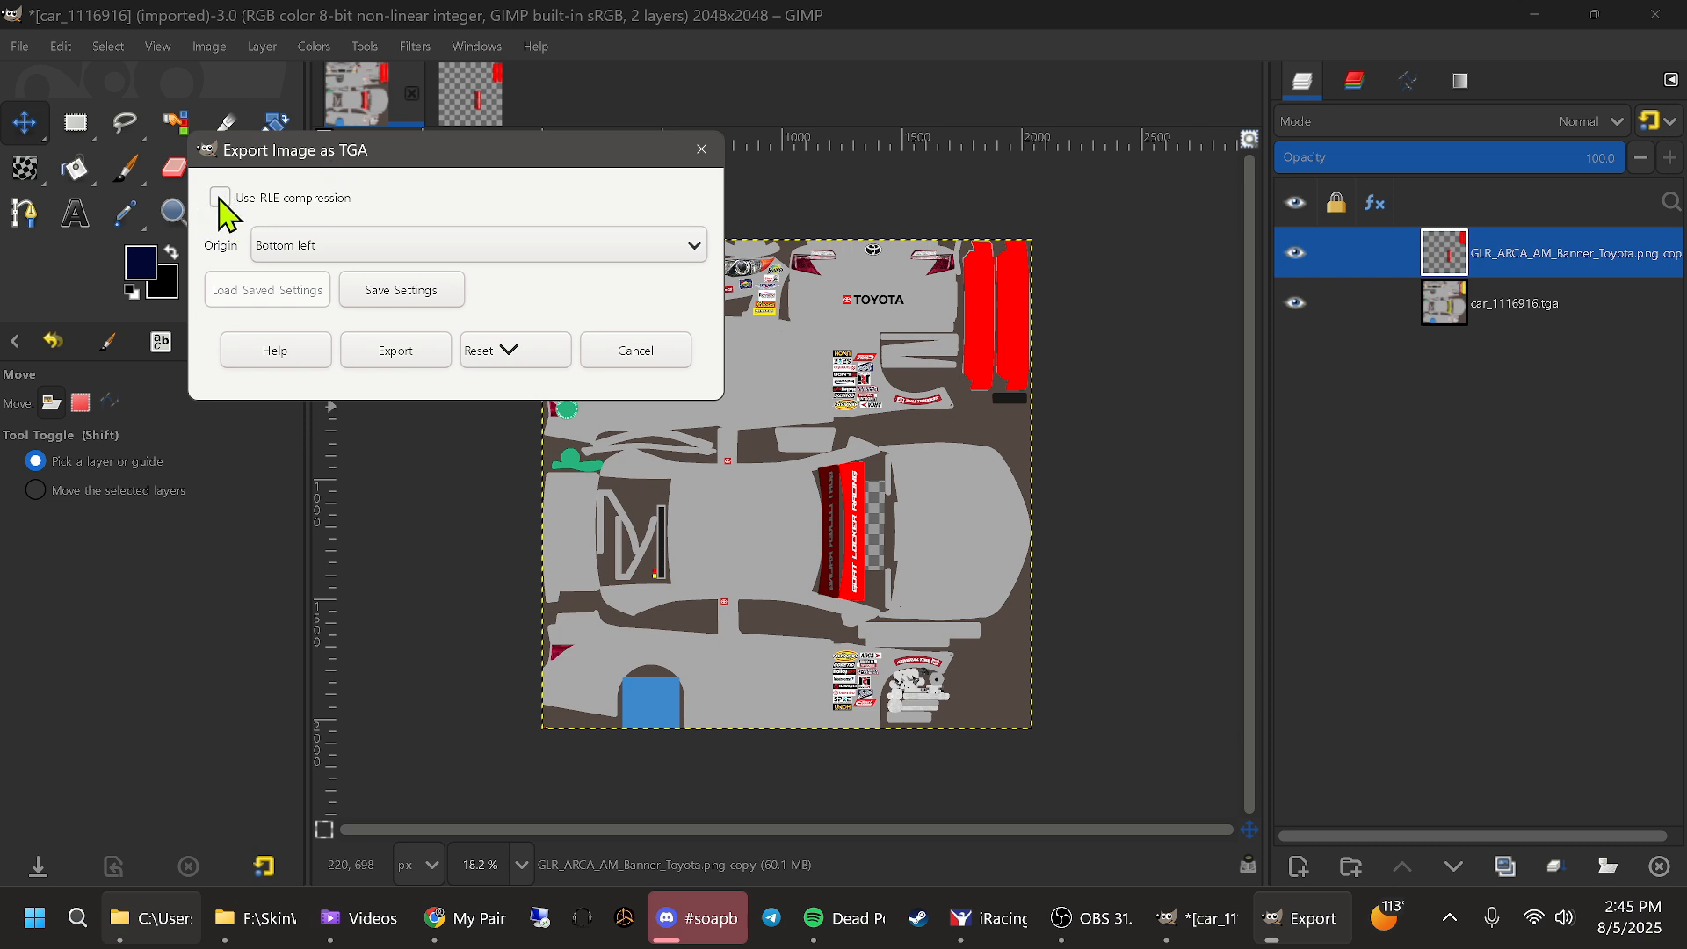
{"action": "left_click", "coordinate": [396, 350]}
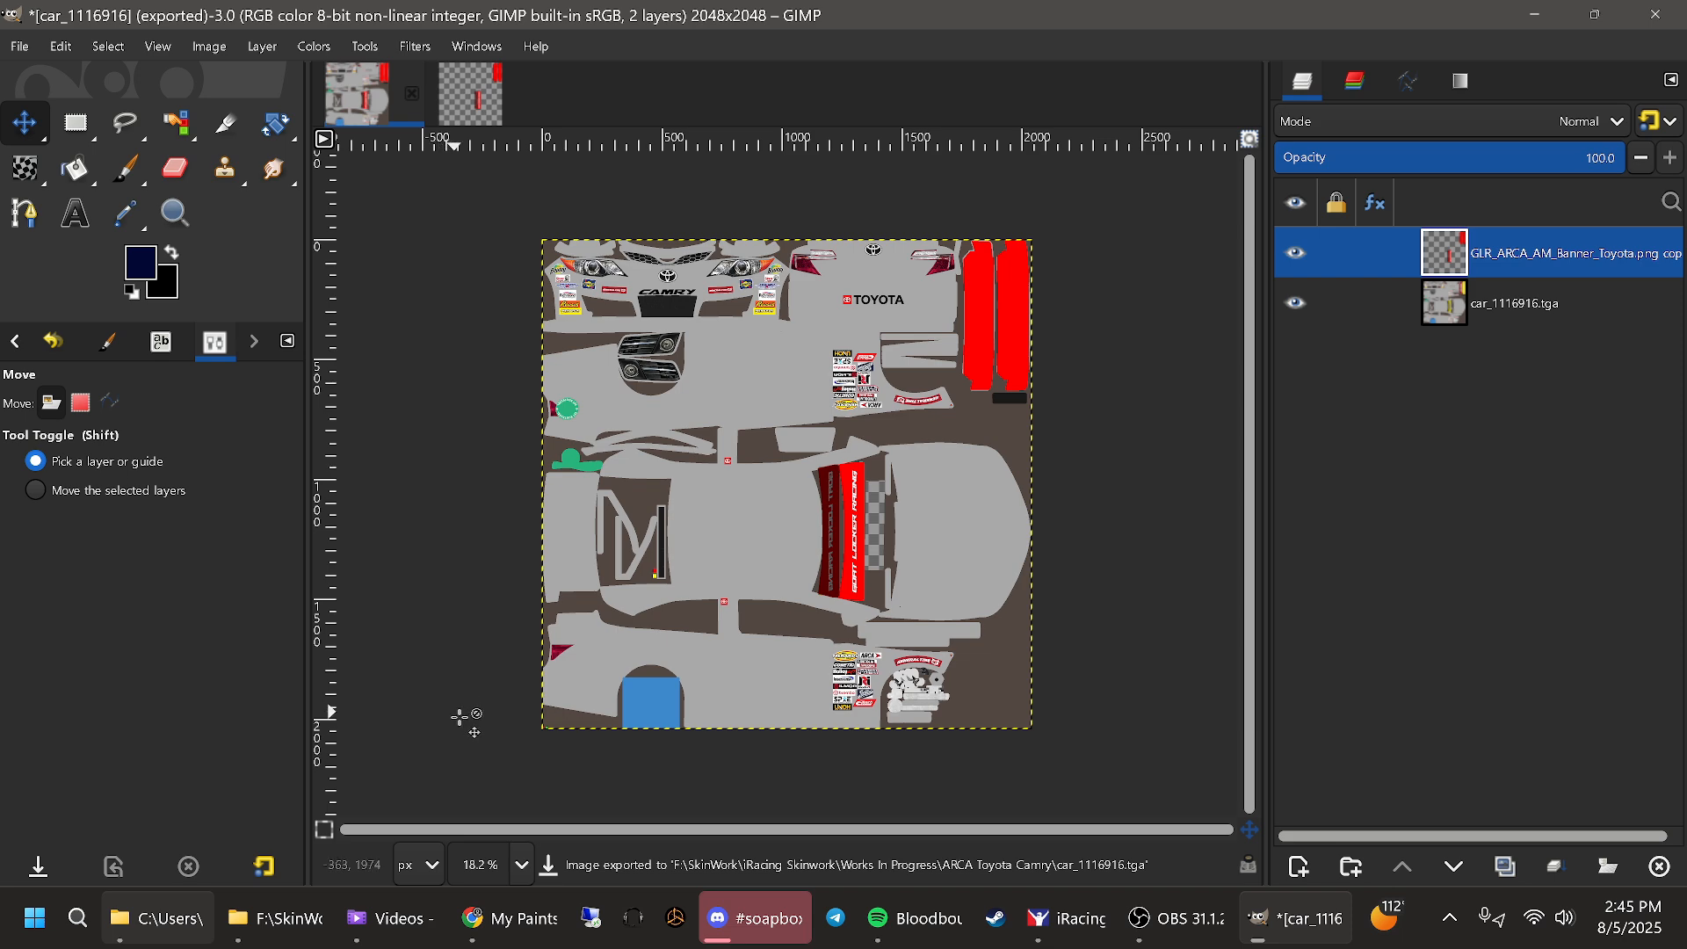
Switch to the Trading Paints site in Chrome and open the paint upload page
{"action": "left_click", "coordinate": [503, 923]}
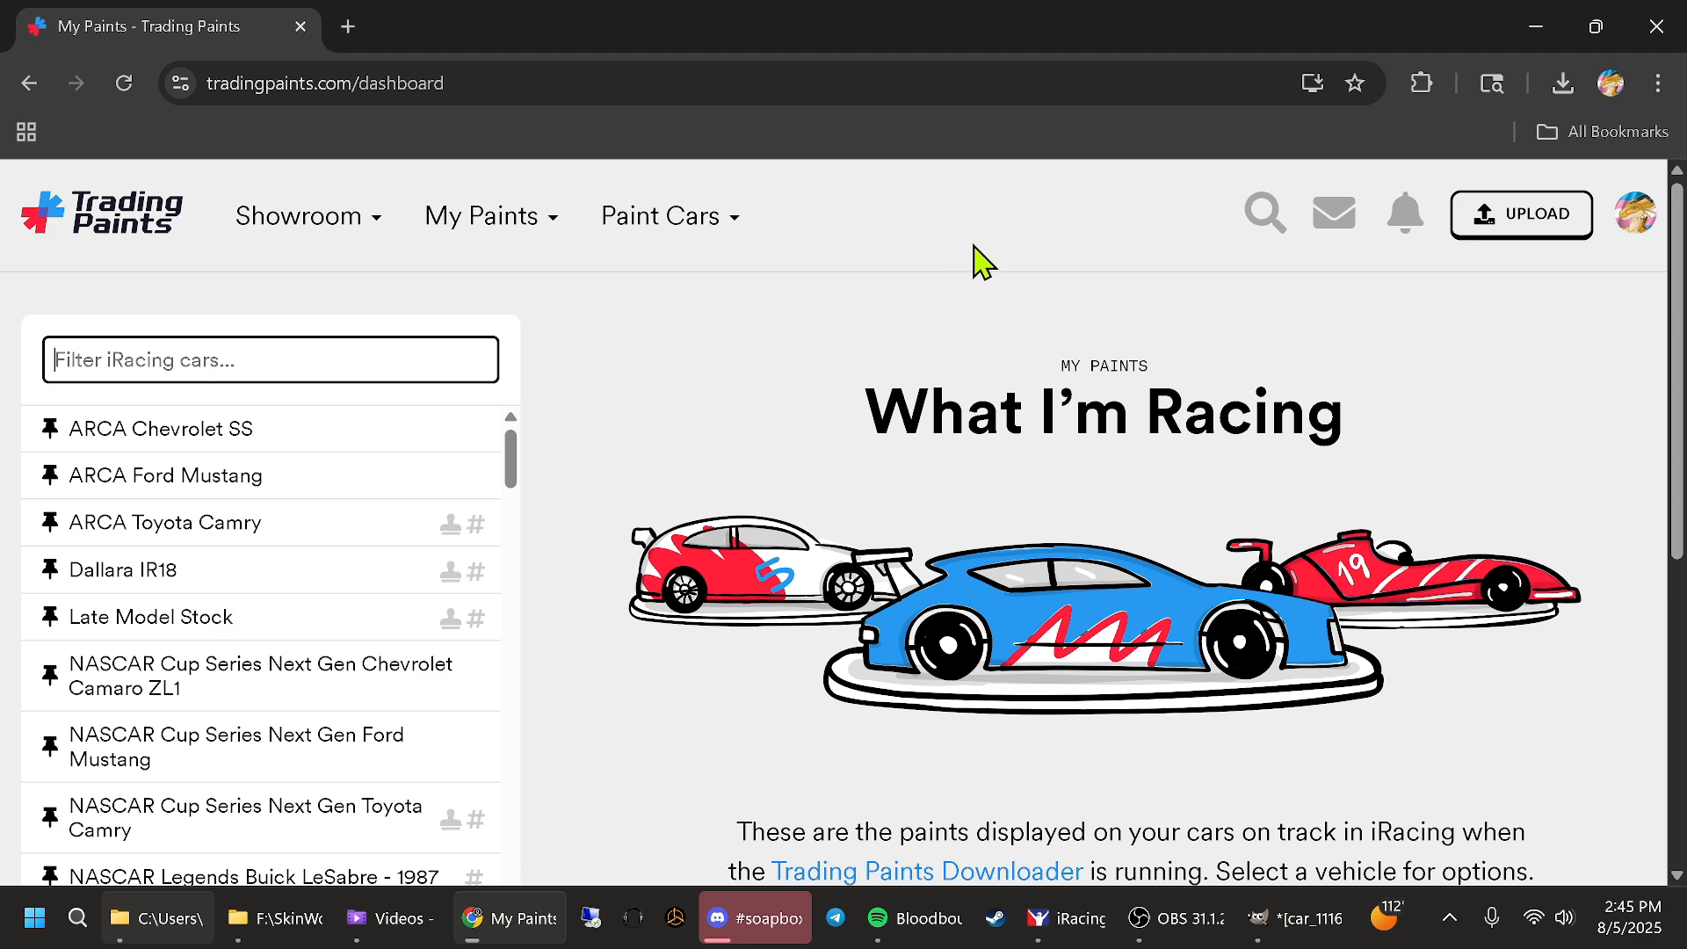
{"action": "left_click", "coordinate": [1535, 232]}
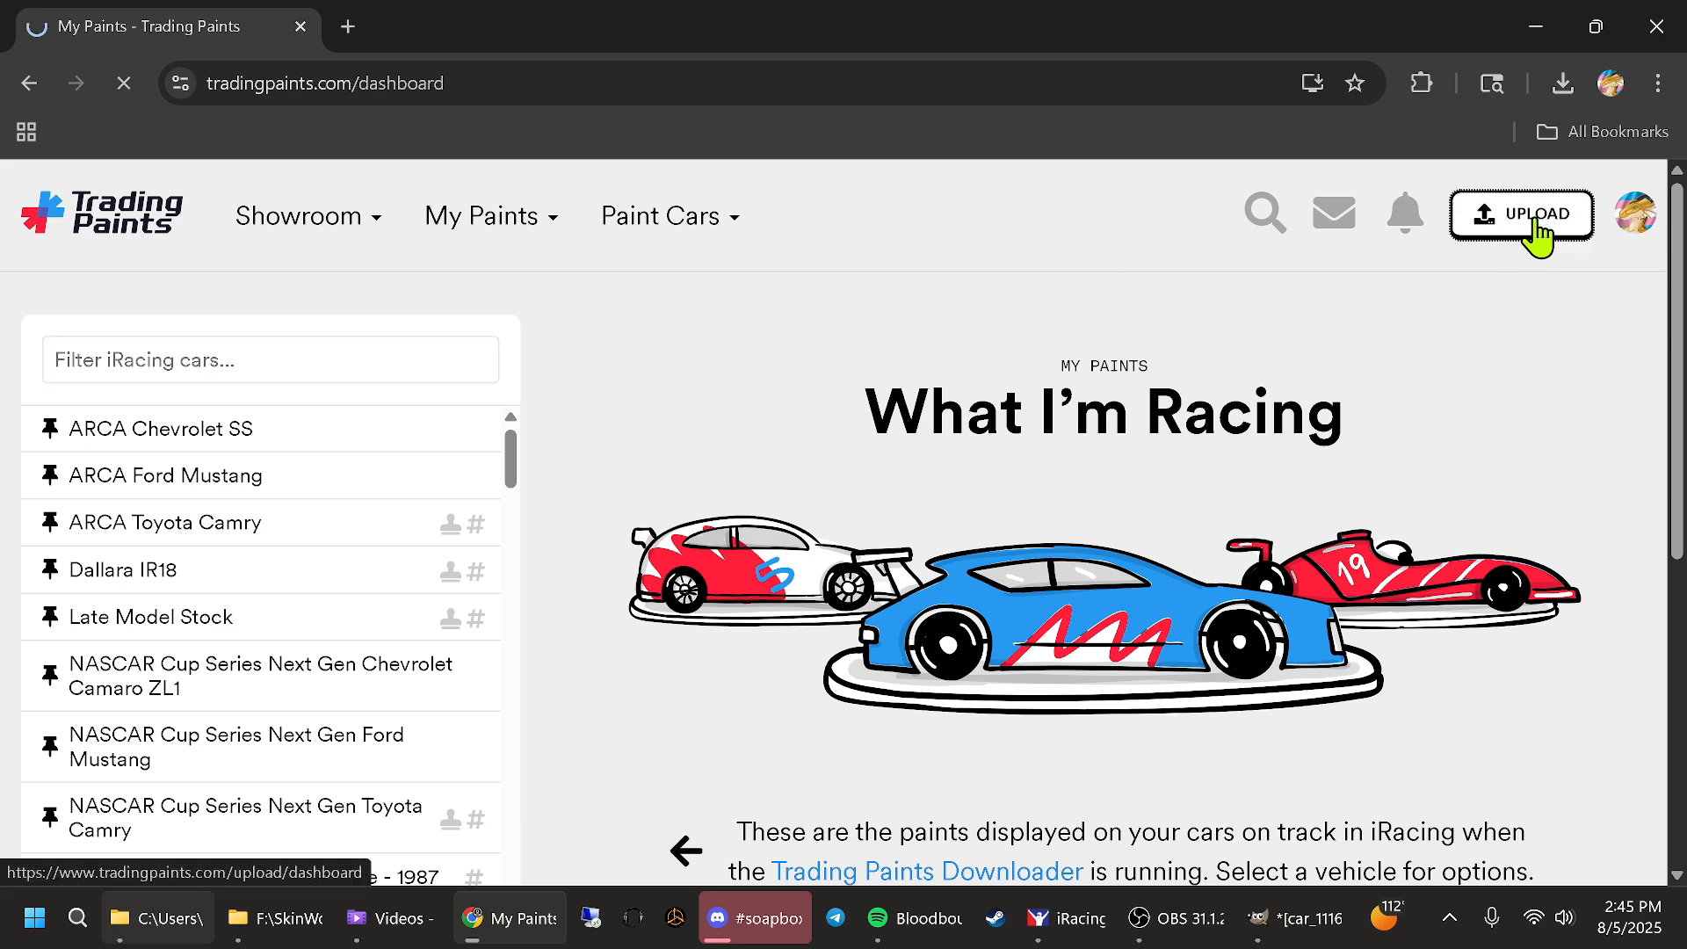
{"action": "scroll", "coordinate": [1548, 359], "scroll_direction": "down", "scroll_amount": 7}
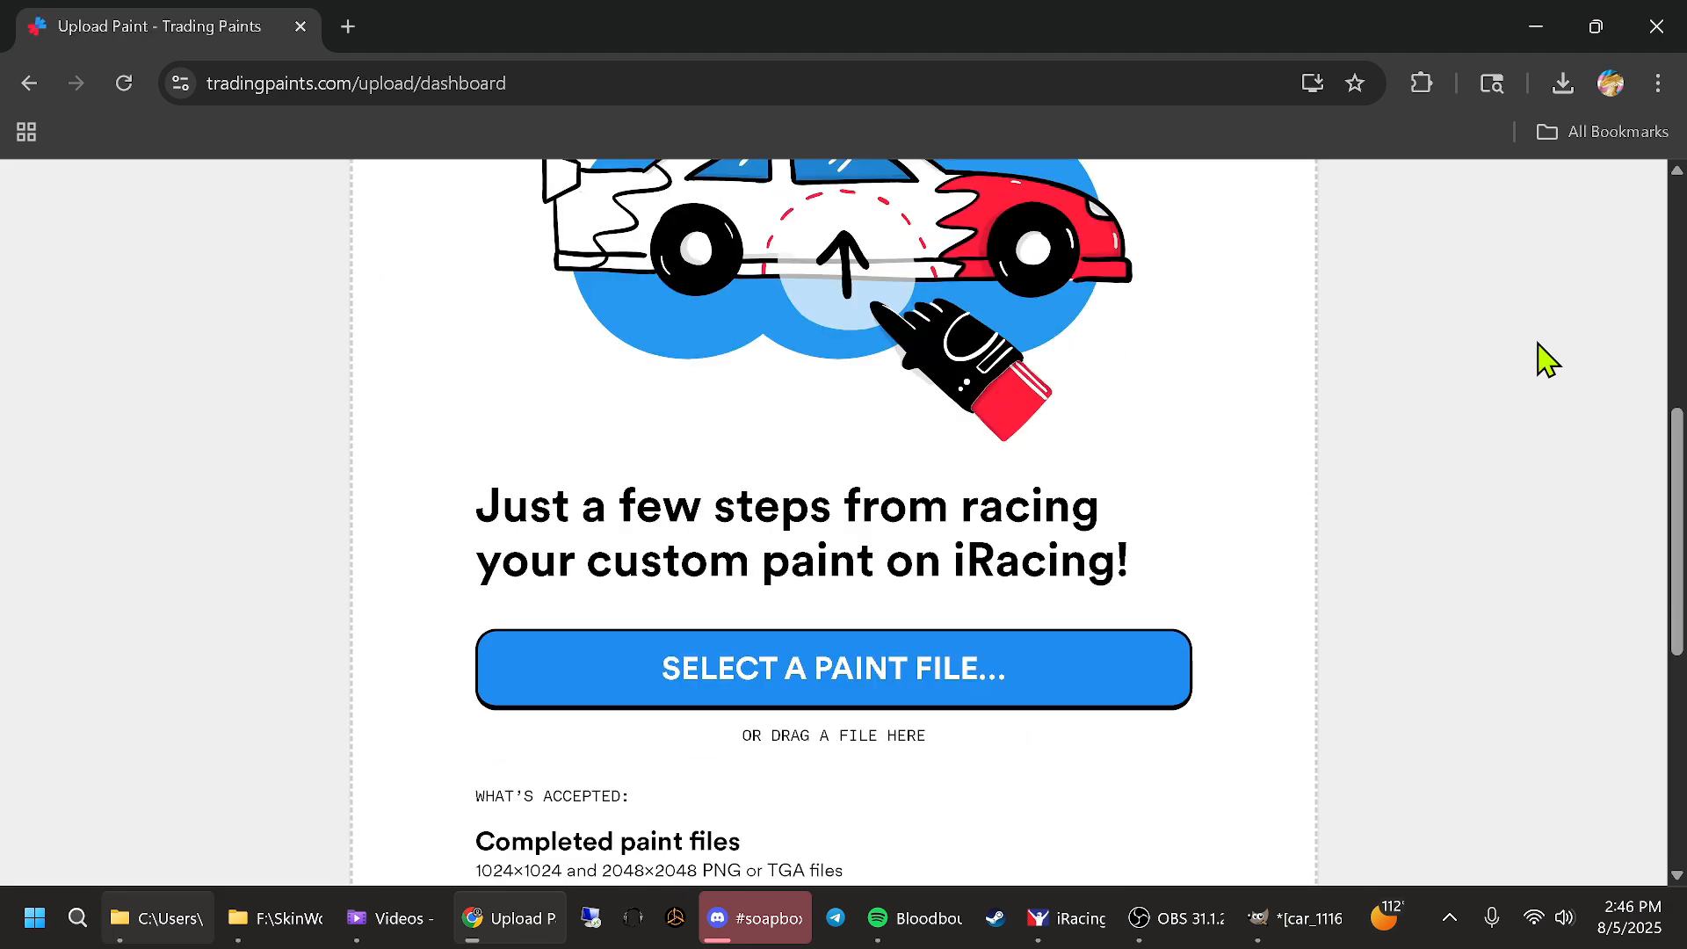
Select the car's TGA file for upload from SkinWork, iRacing Skinwork, Works In Progress, ARCA Toyota Camry on drive F
{"action": "left_click", "coordinate": [808, 681]}
{"action": "scroll", "coordinate": [117, 376], "scroll_direction": "up", "scroll_amount": 3}
{"action": "left_click", "coordinate": [117, 367]}
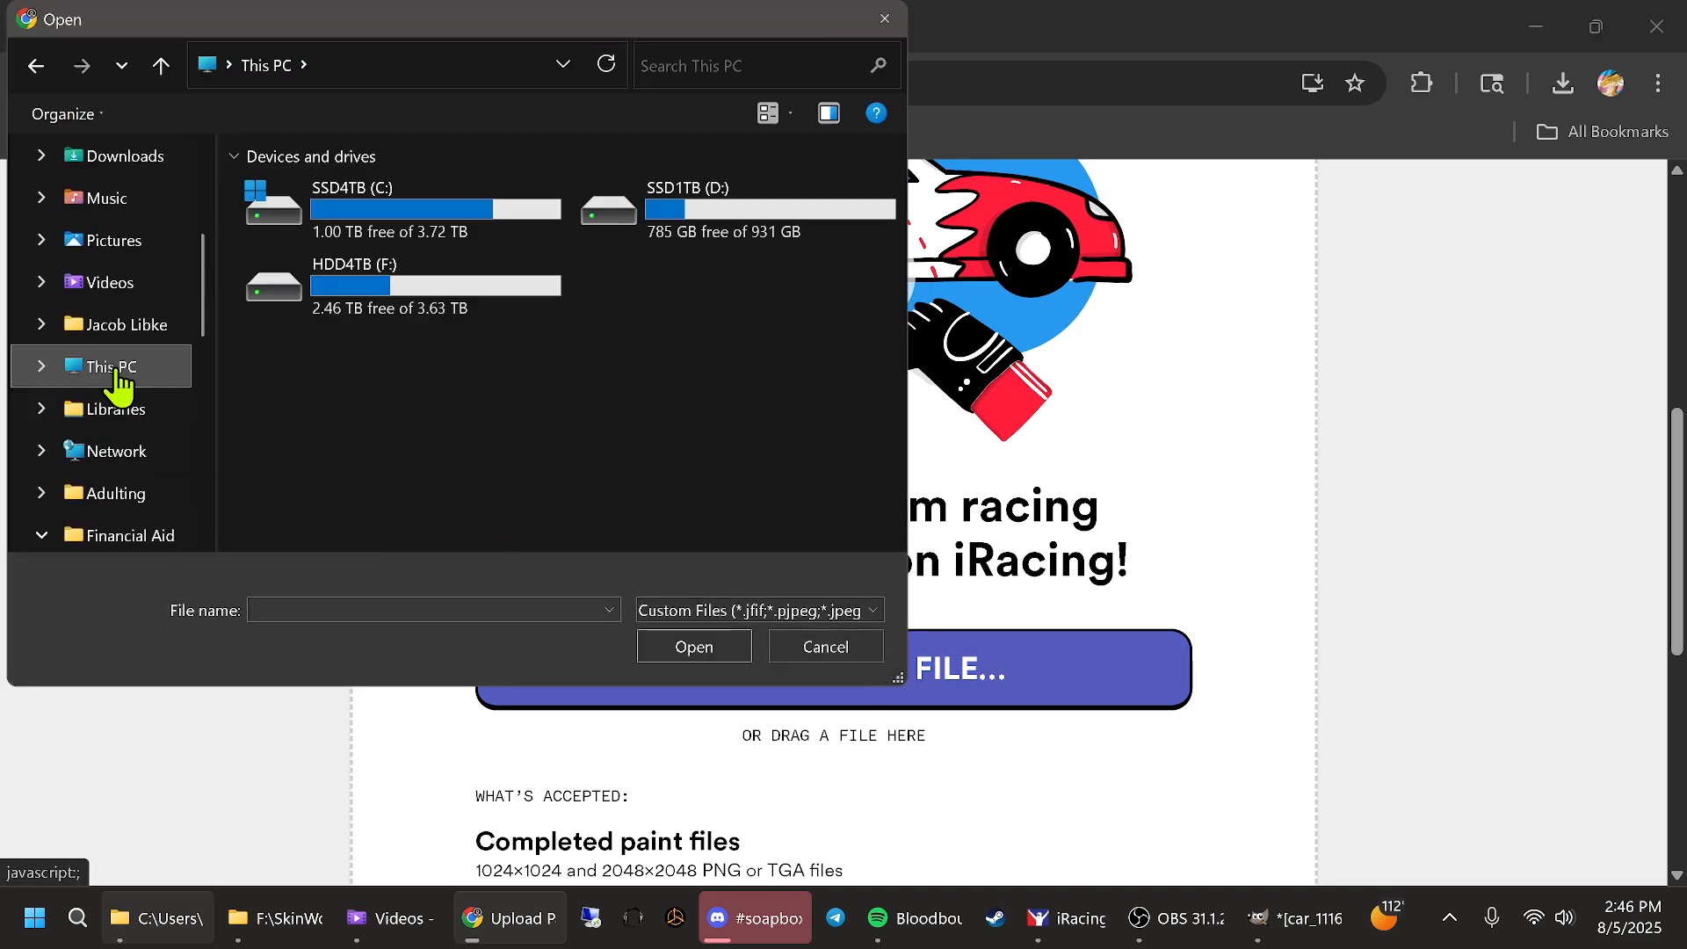
{"action": "left_click", "coordinate": [367, 290]}
{"action": "double_click", "coordinate": [368, 290]}
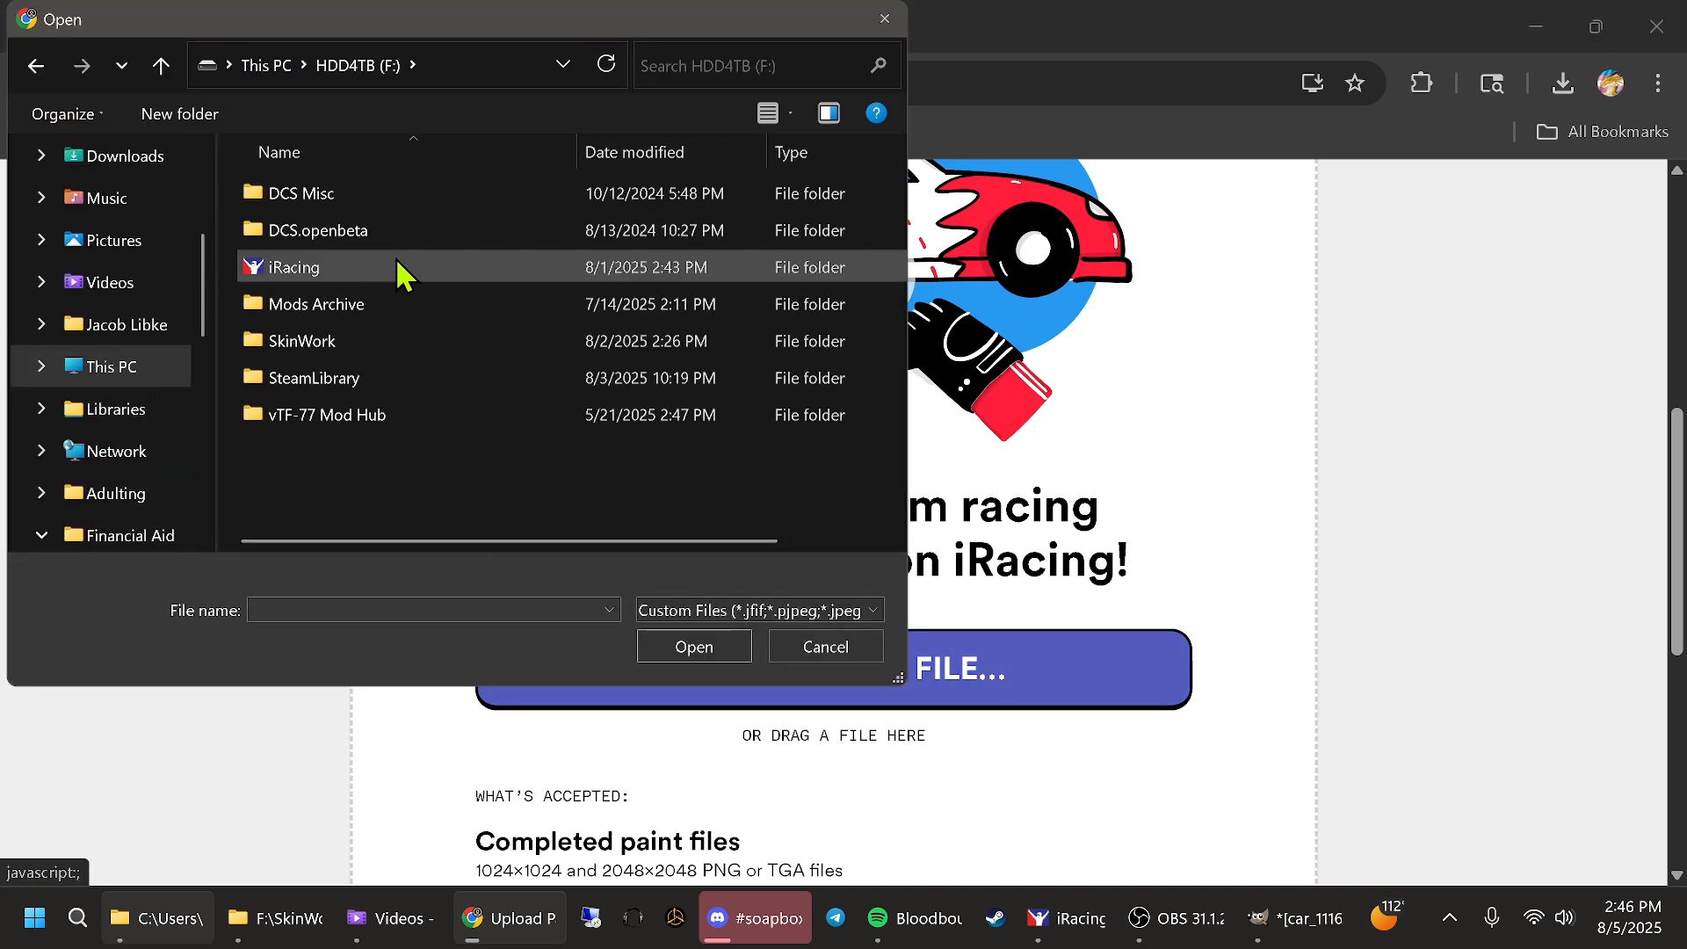
{"action": "double_click", "coordinate": [331, 343]}
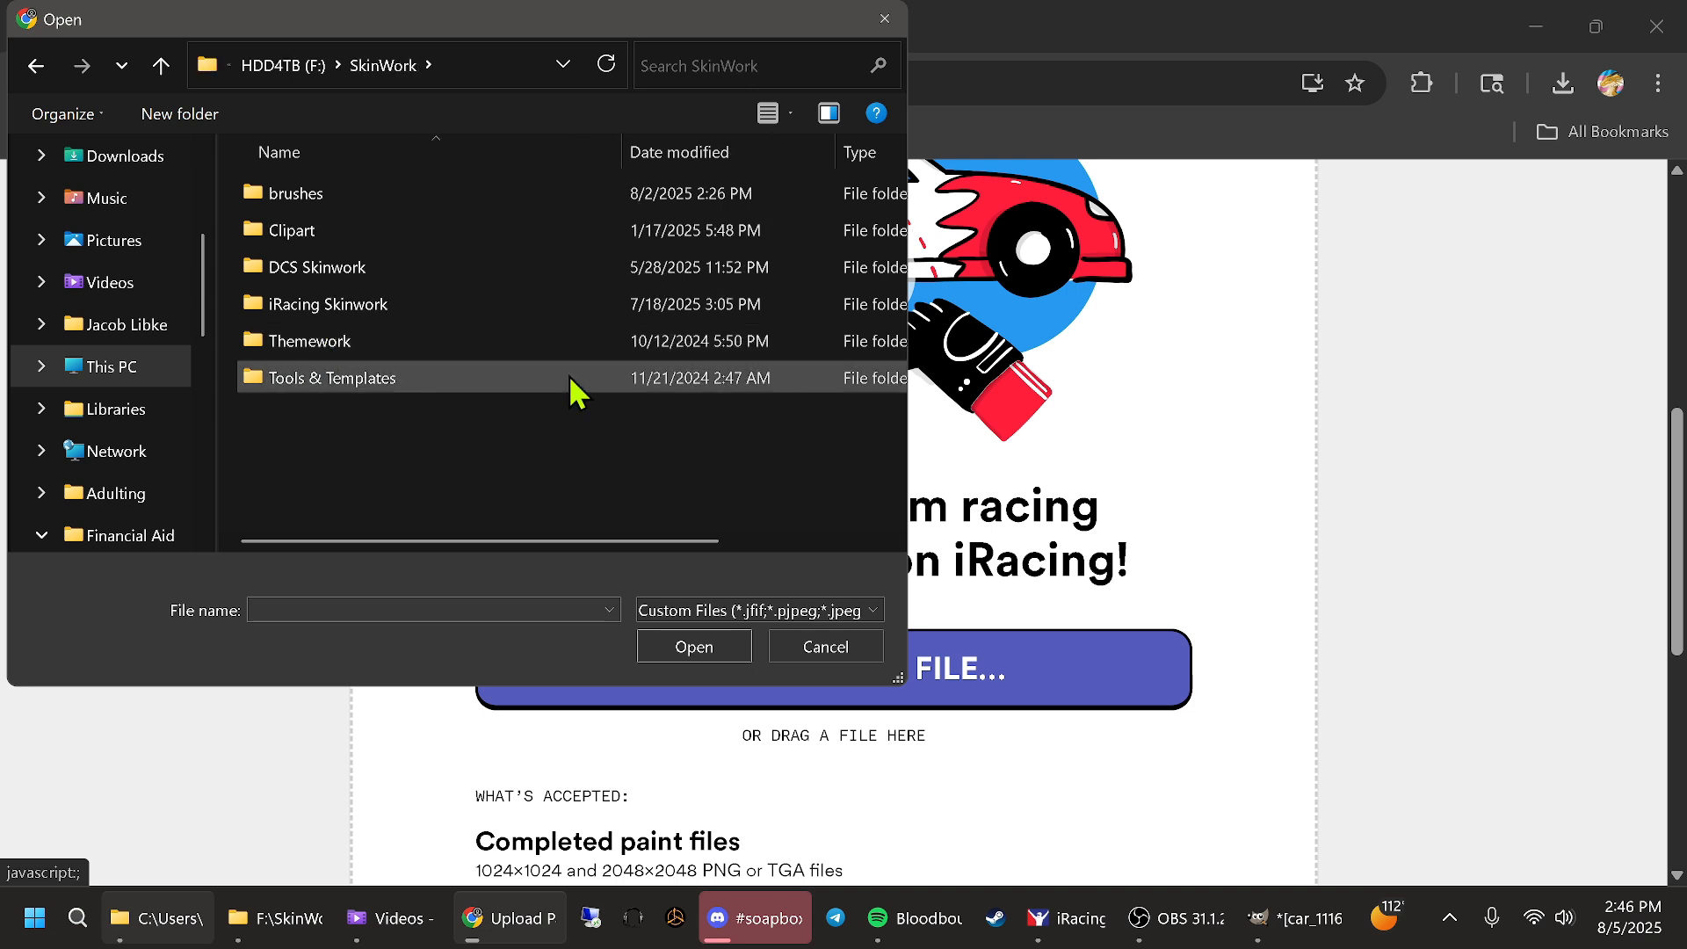
{"action": "double_click", "coordinate": [338, 305]}
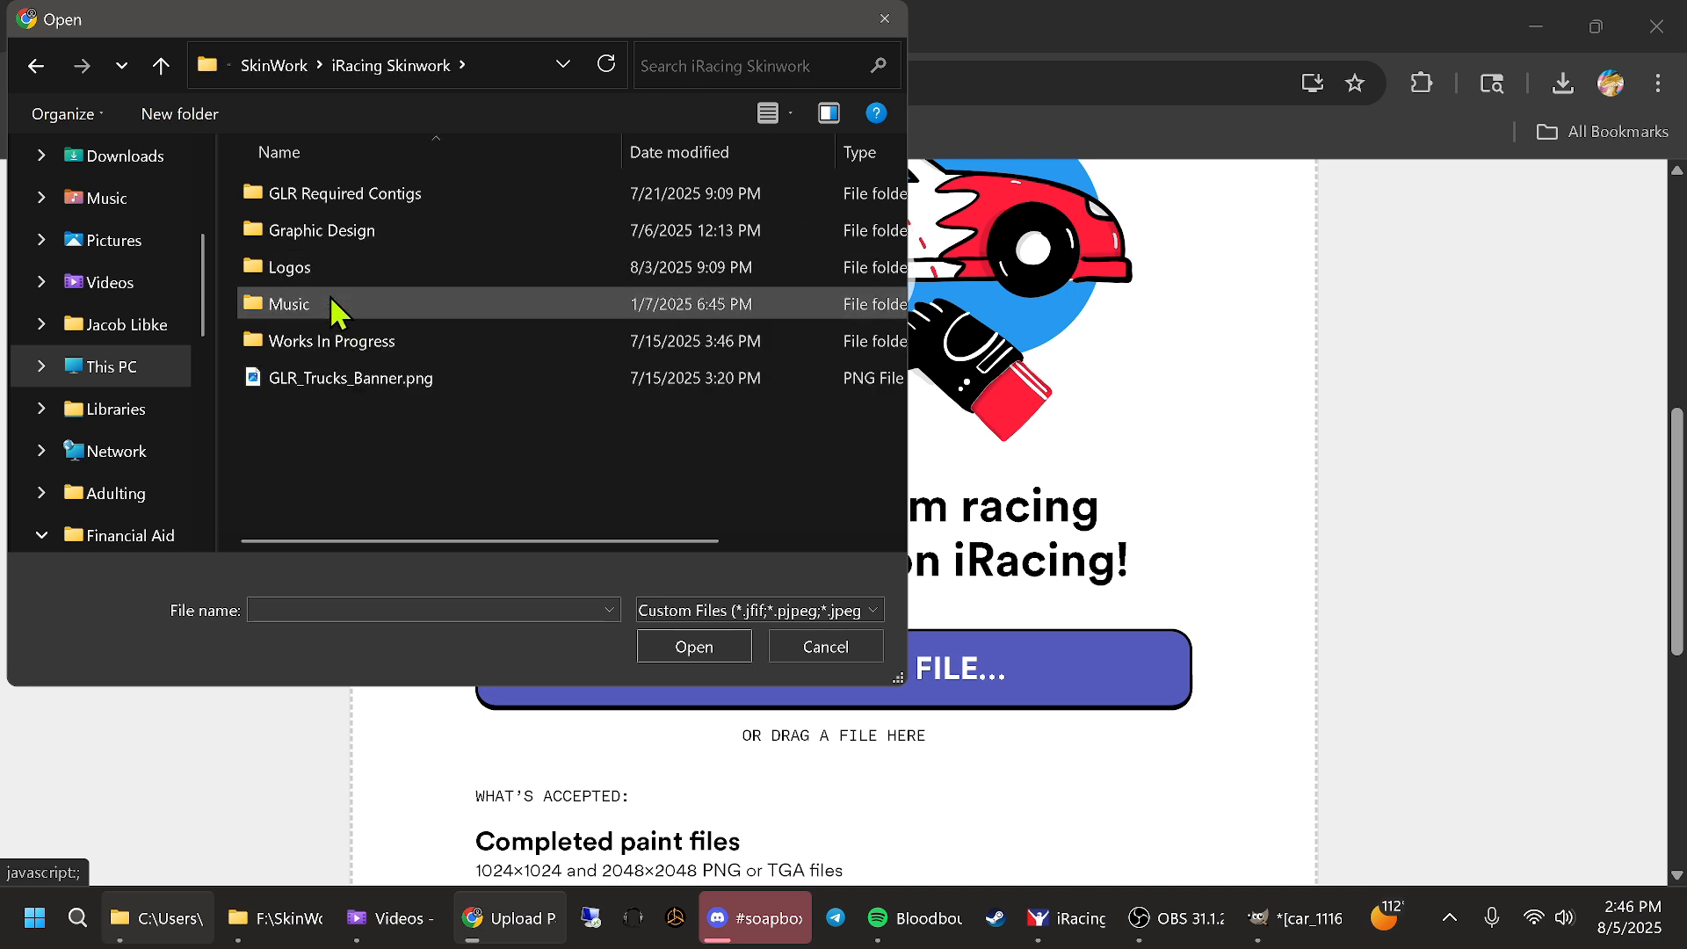
{"action": "double_click", "coordinate": [334, 341]}
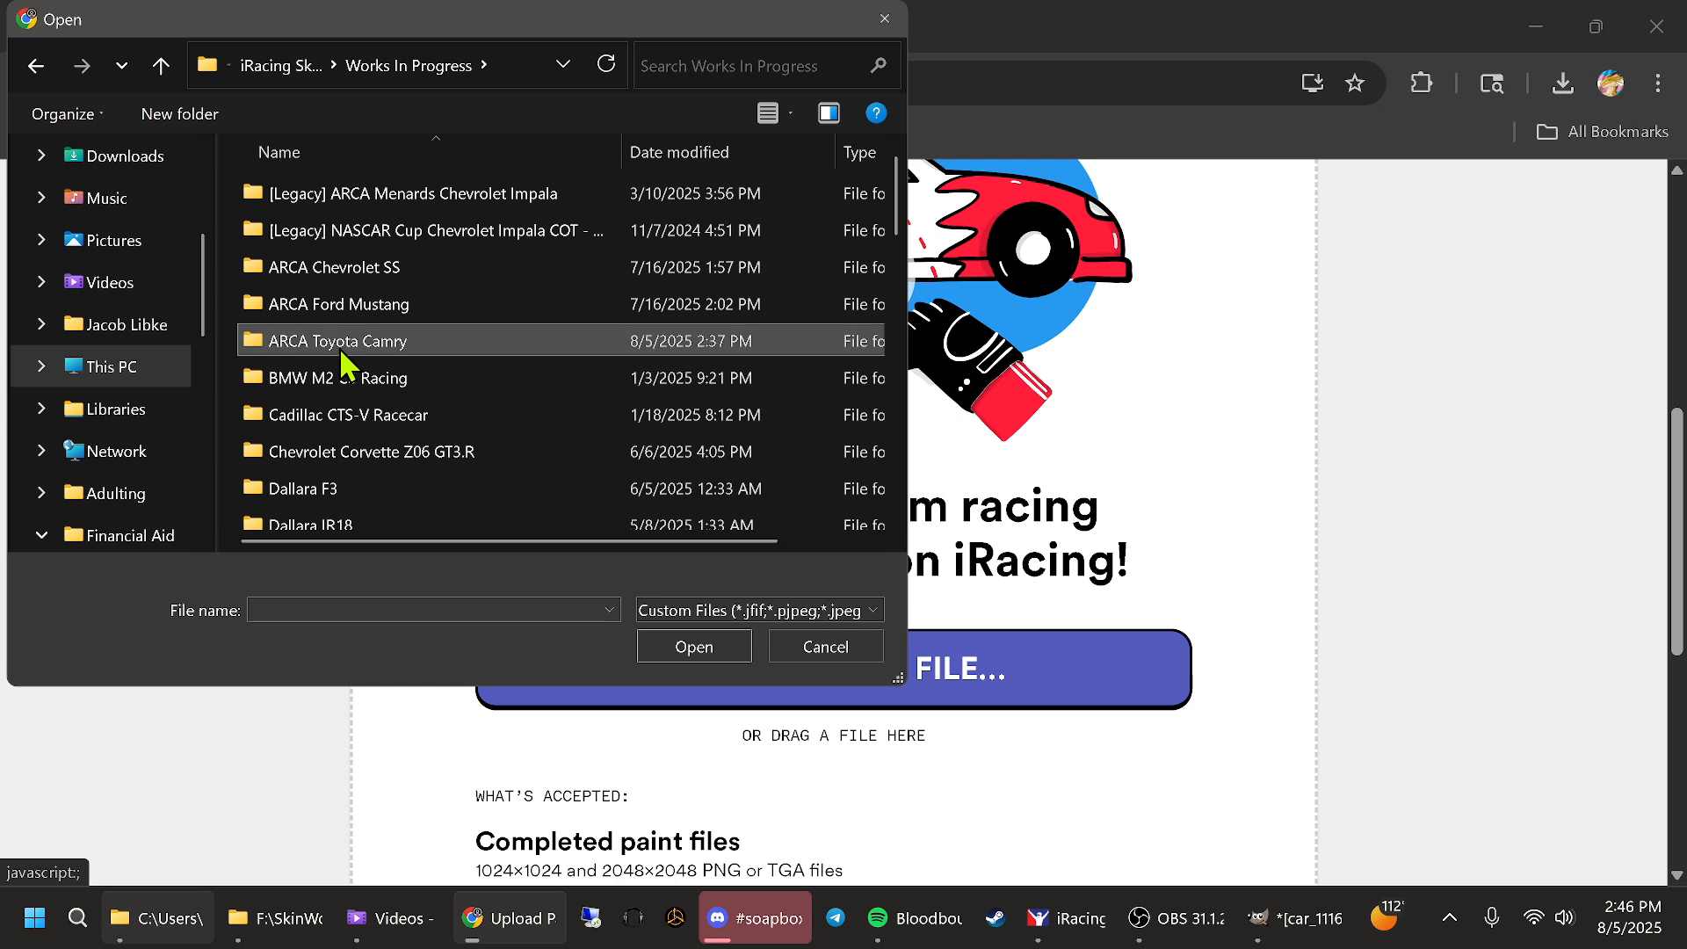
{"action": "double_click", "coordinate": [341, 352]}
{"action": "left_click", "coordinate": [335, 239]}
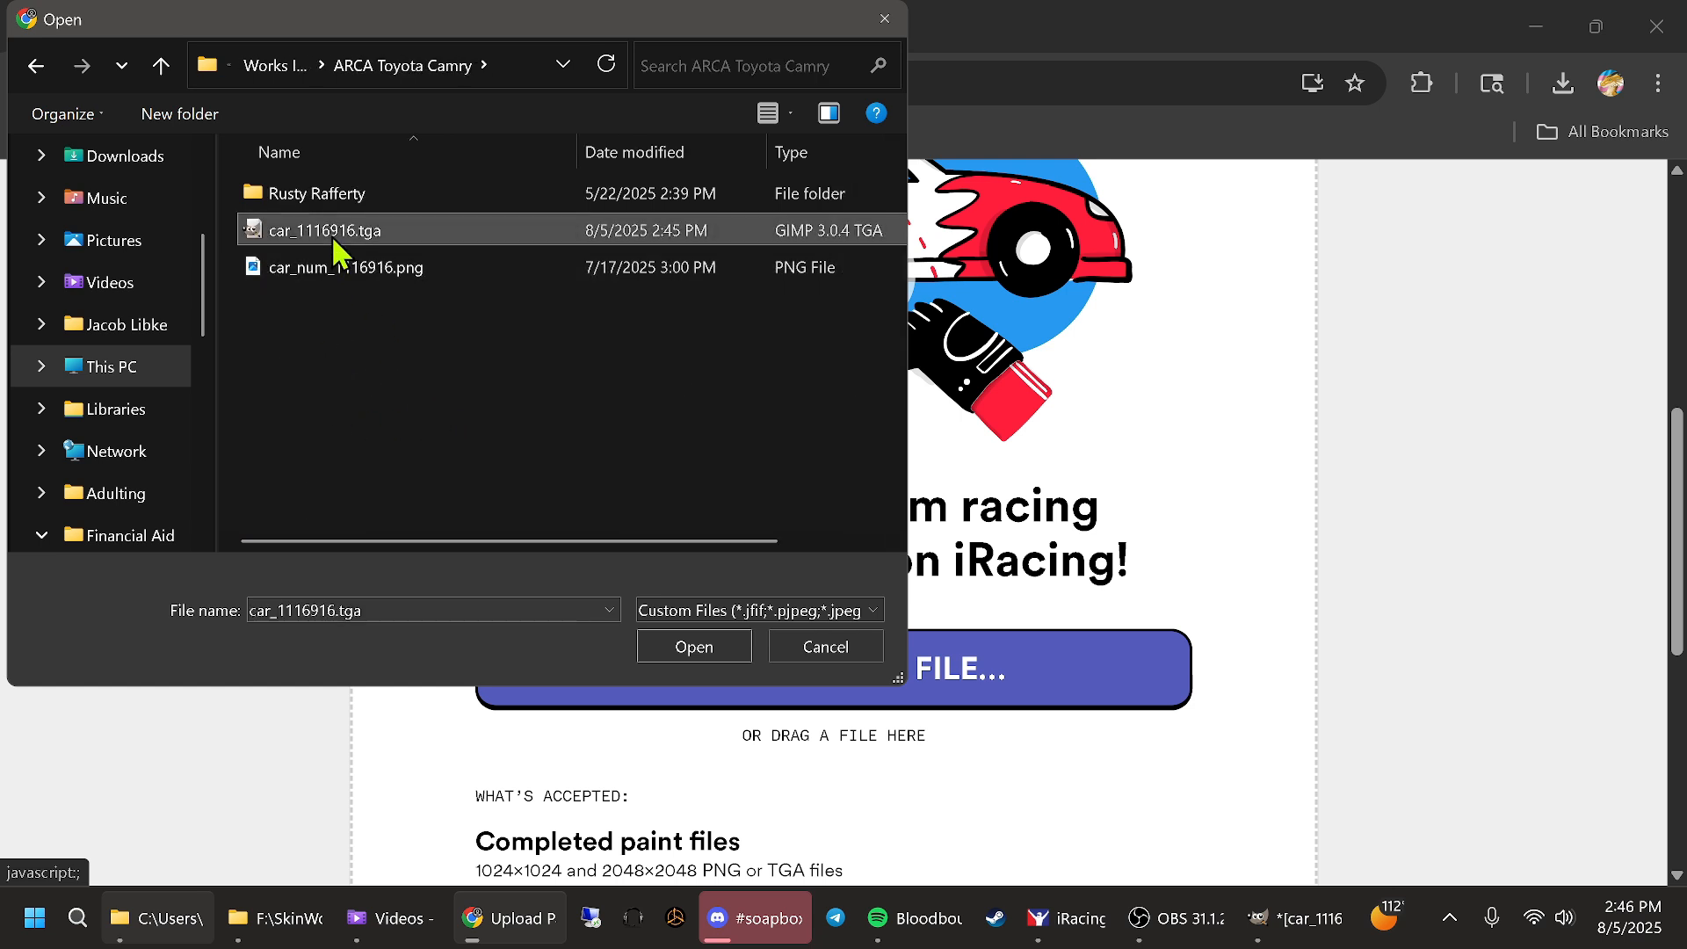
{"action": "left_click", "coordinate": [690, 650]}
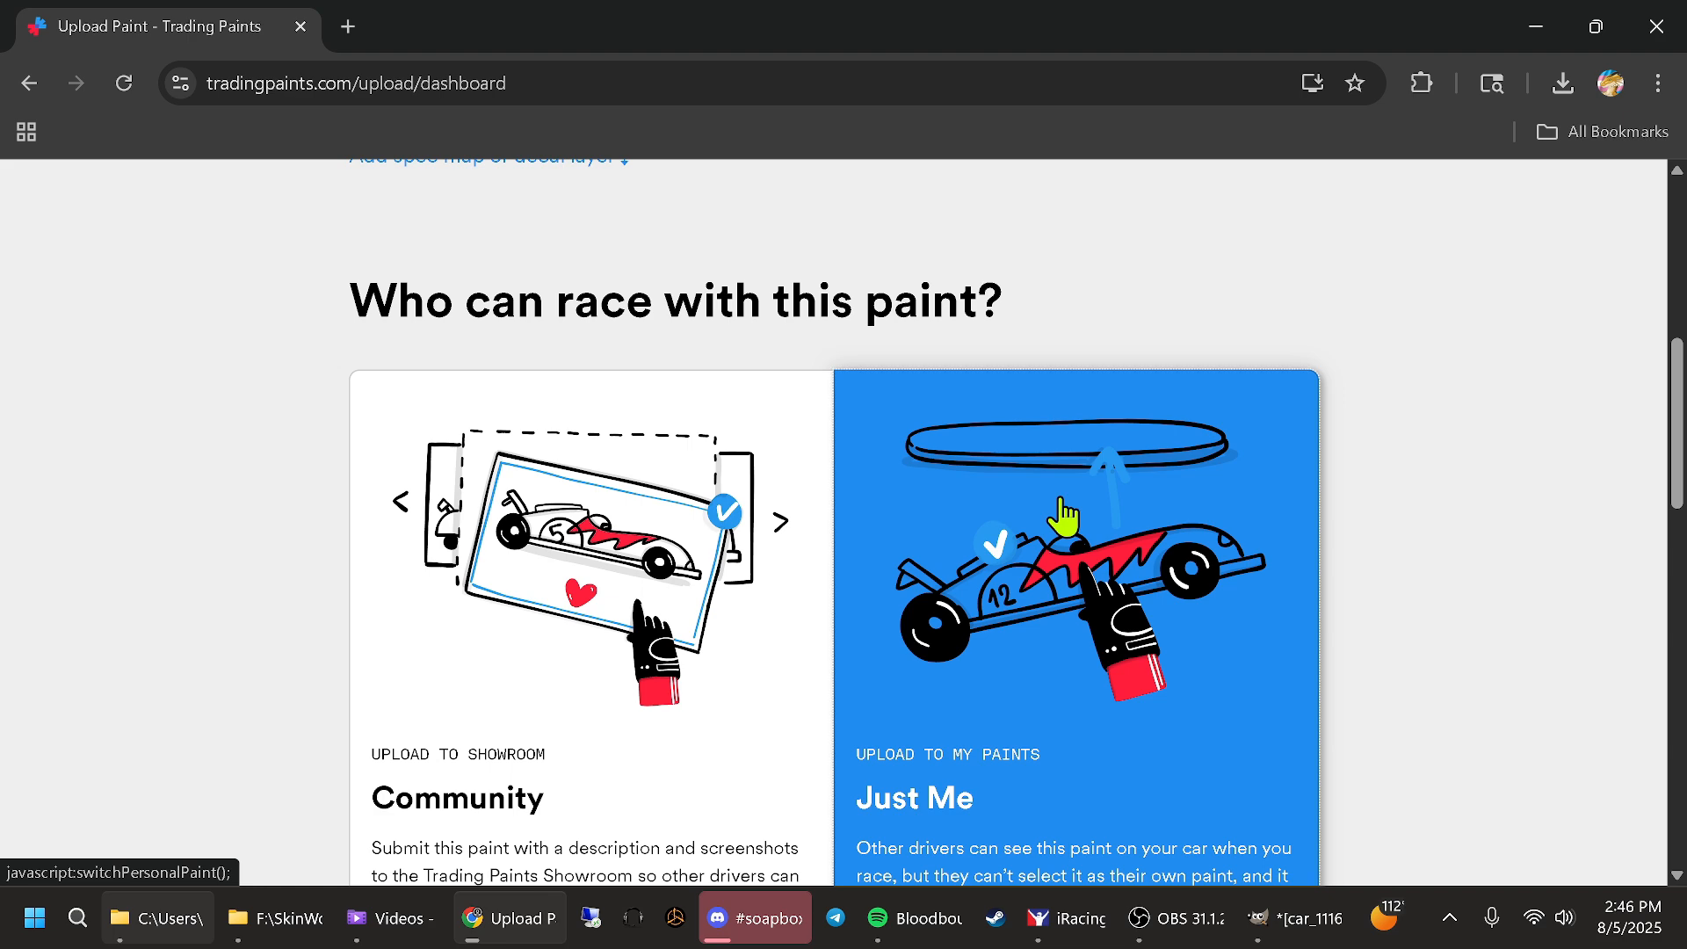
{"action": "scroll", "coordinate": [1092, 582], "scroll_direction": "down", "scroll_amount": 6}
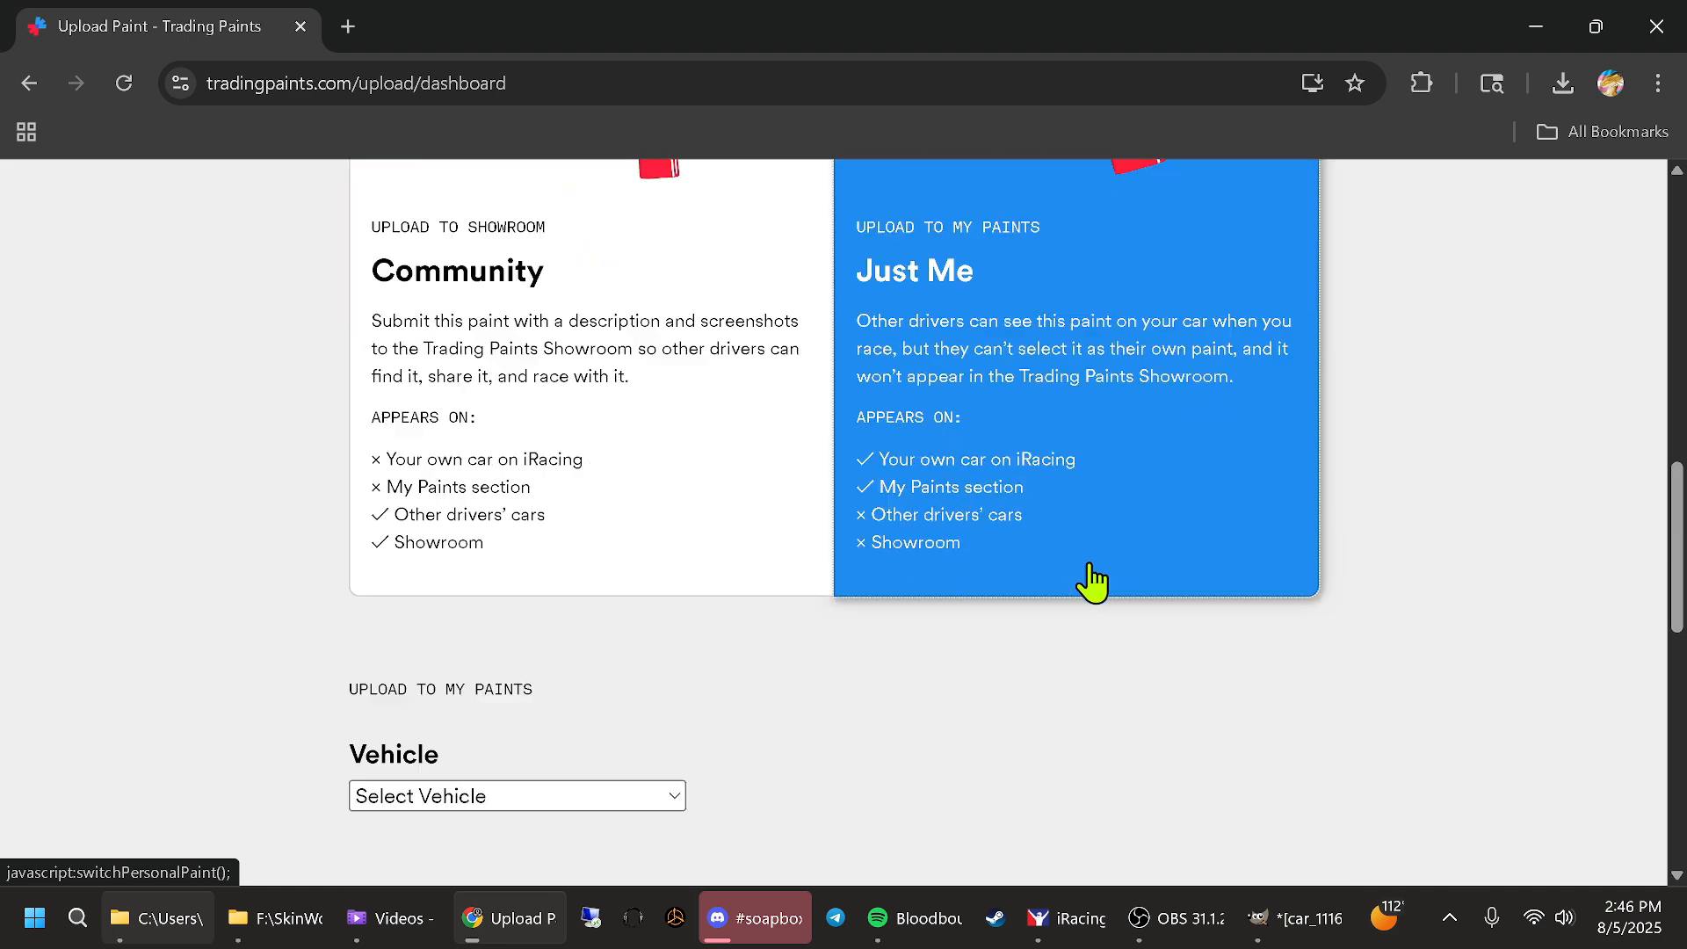
Set the paint's vehicle to ARCA Toyota Camry and submit it to My Paints
{"action": "scroll", "coordinate": [1092, 582], "scroll_direction": "down", "scroll_amount": 3}
{"action": "left_click", "coordinate": [663, 533]}
{"action": "scroll", "coordinate": [645, 463], "scroll_direction": "down", "scroll_amount": 1}
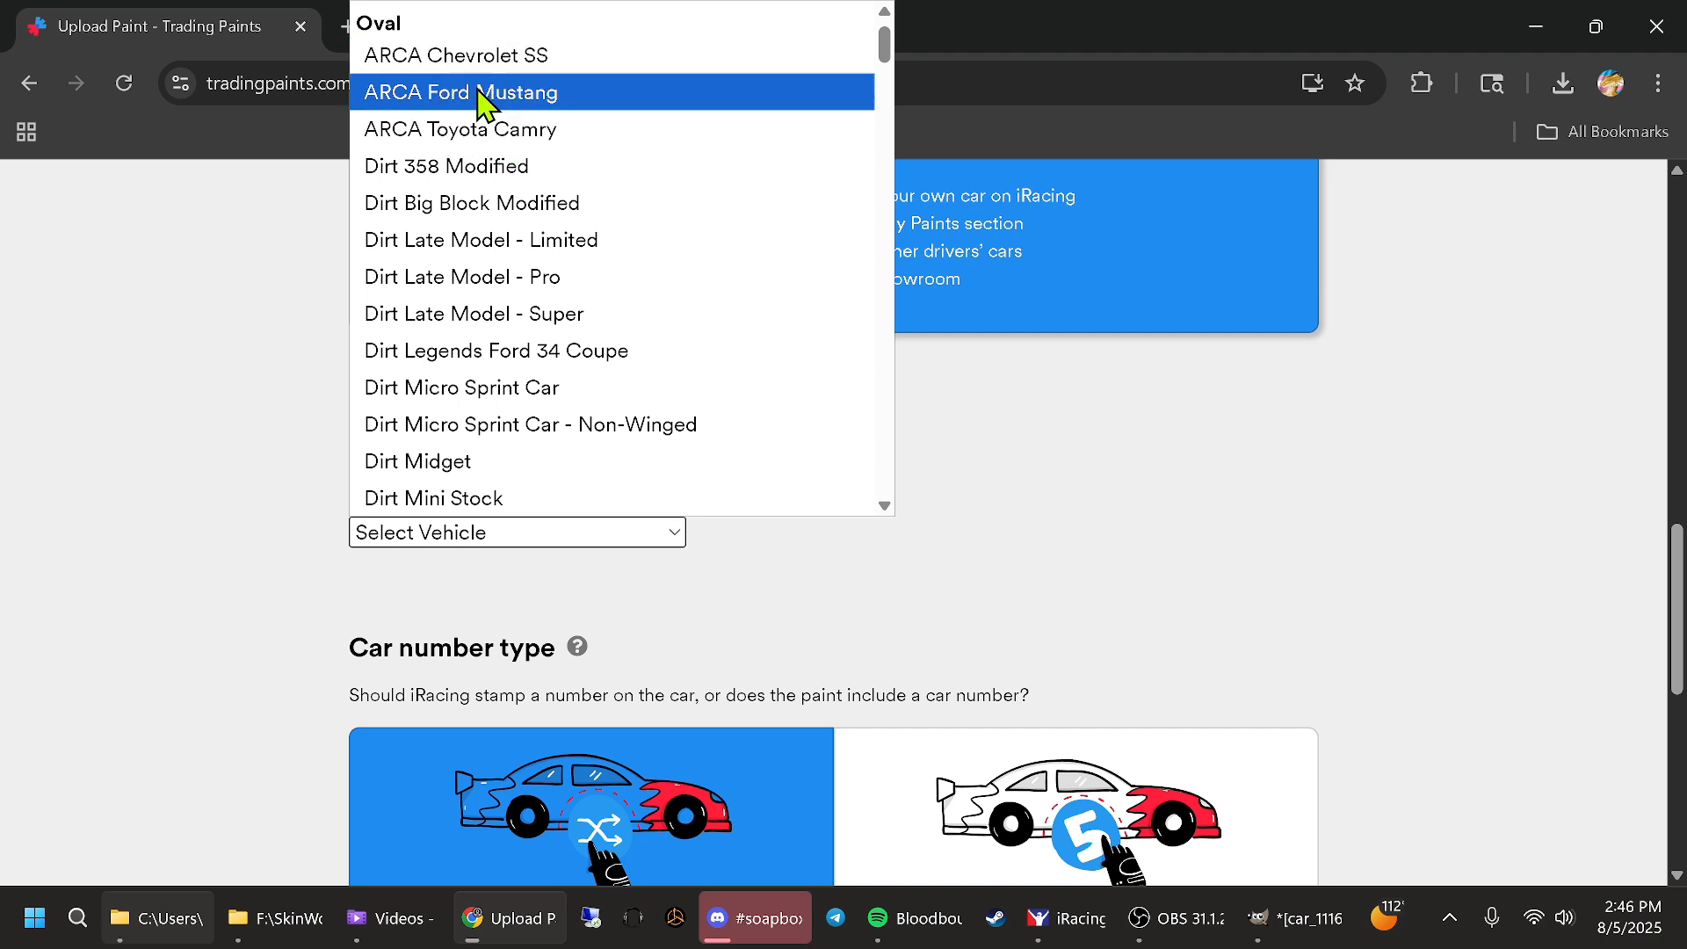
{"action": "left_click", "coordinate": [492, 141]}
{"action": "scroll", "coordinate": [809, 527], "scroll_direction": "down", "scroll_amount": 5}
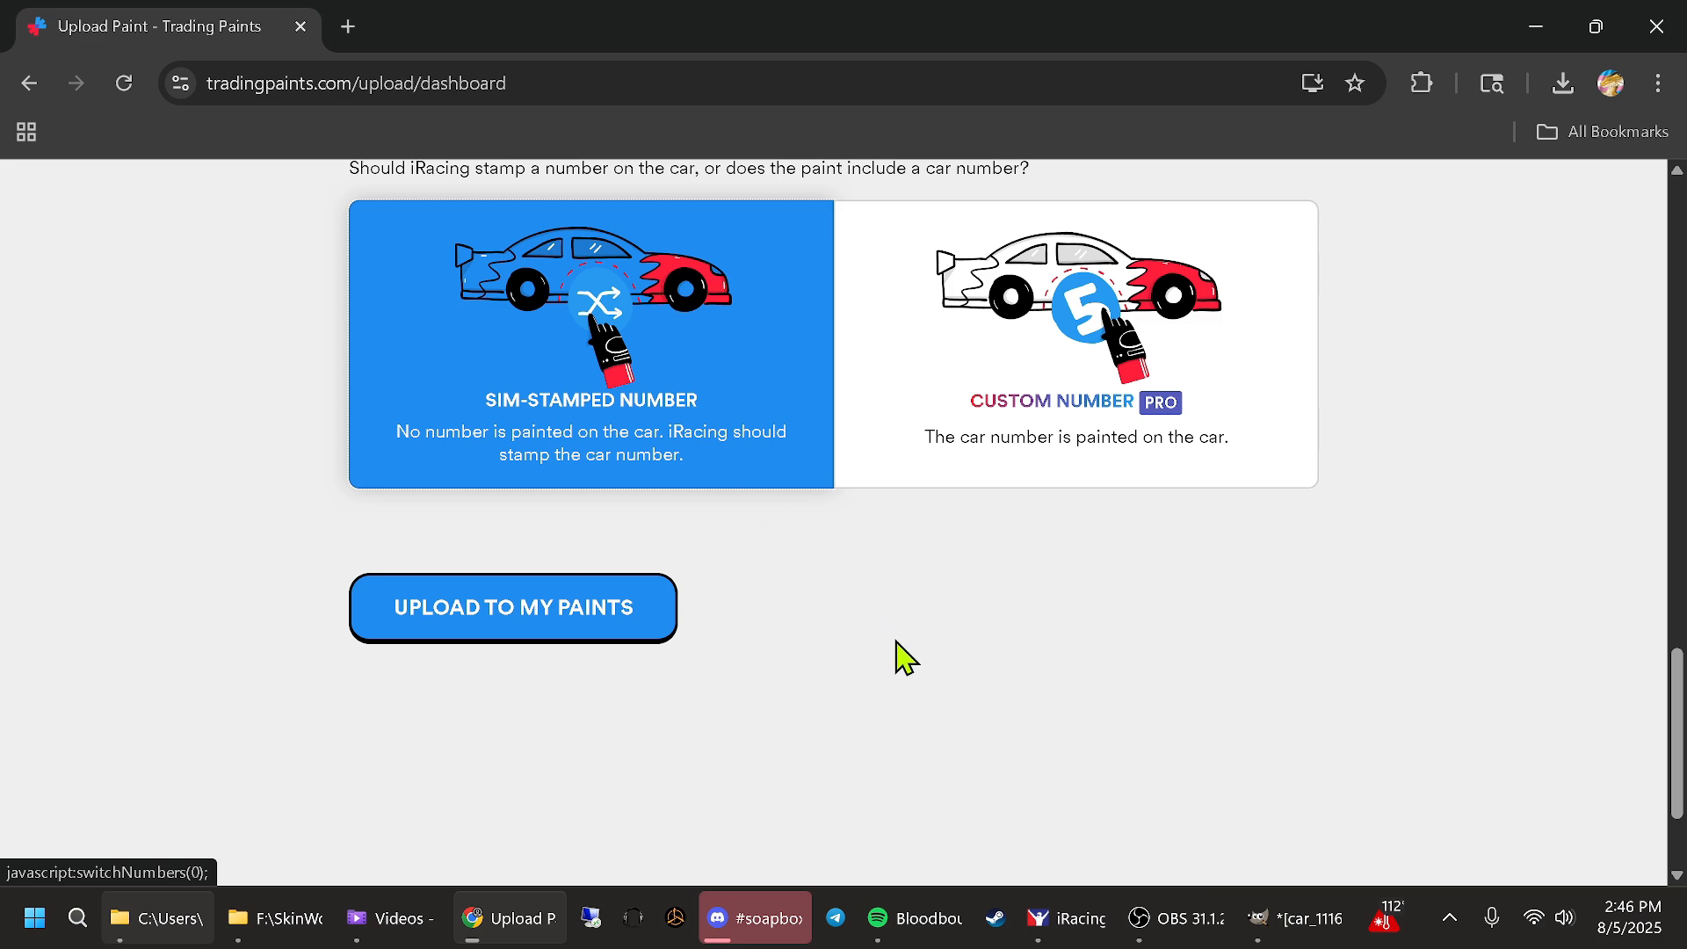
{"action": "left_click", "coordinate": [488, 640]}
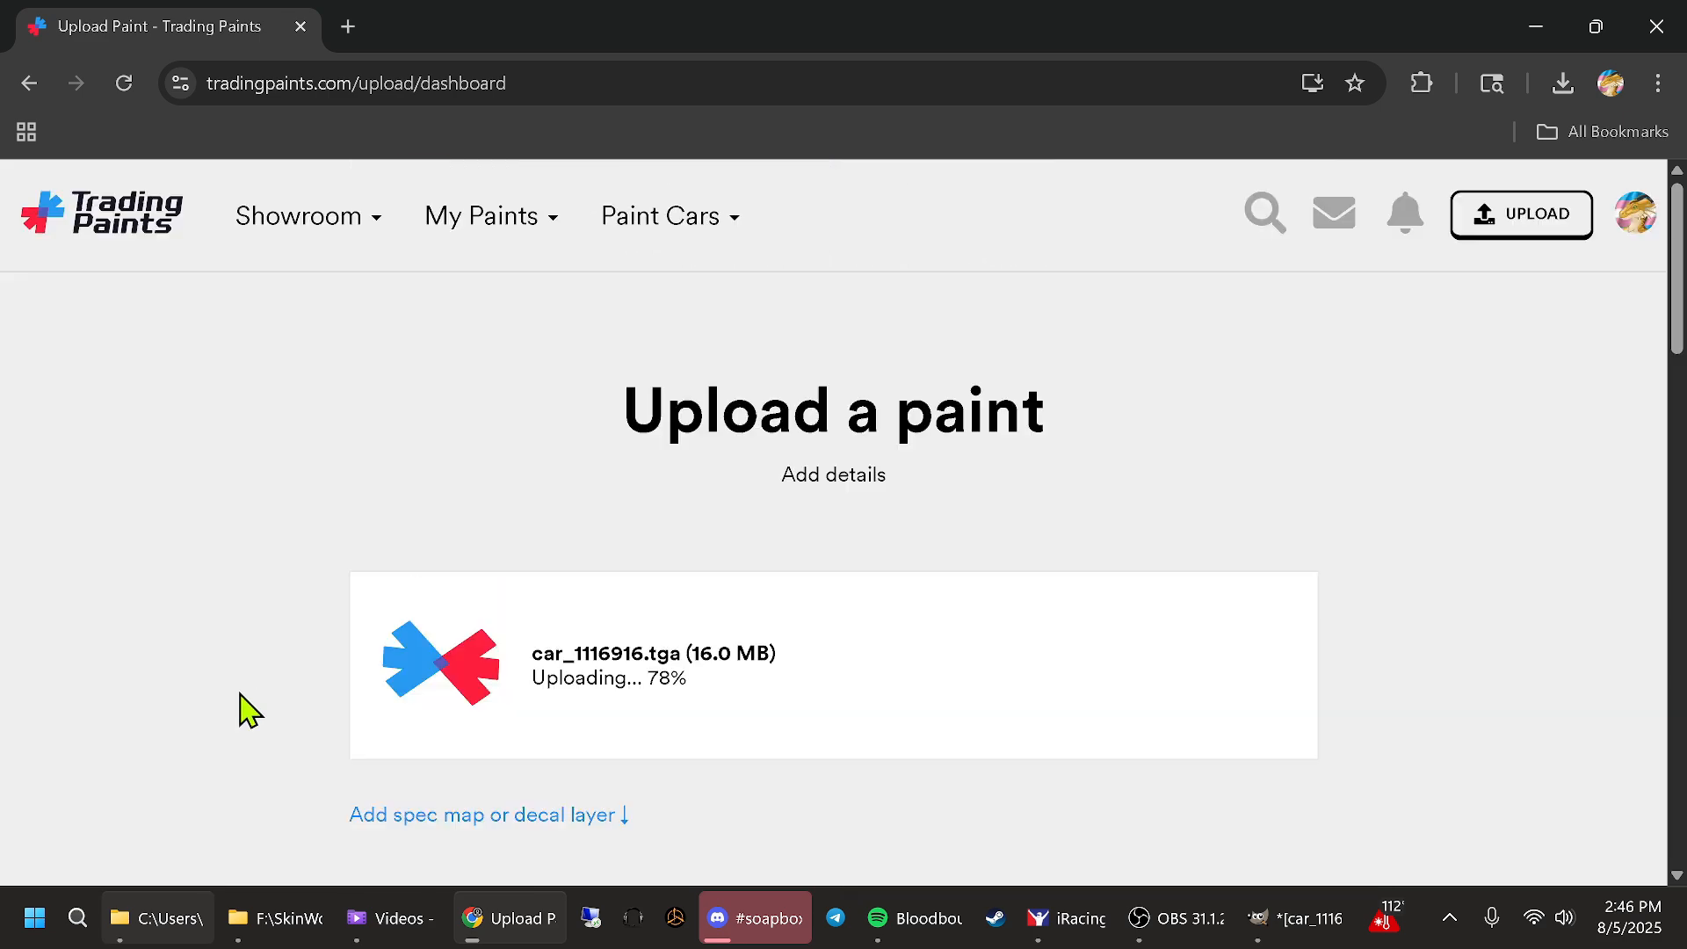
Review the upload page, examining the TGA file's status, its paint preview and the sharing and number options
{"action": "scroll", "coordinate": [250, 710], "scroll_direction": "down", "scroll_amount": 1}
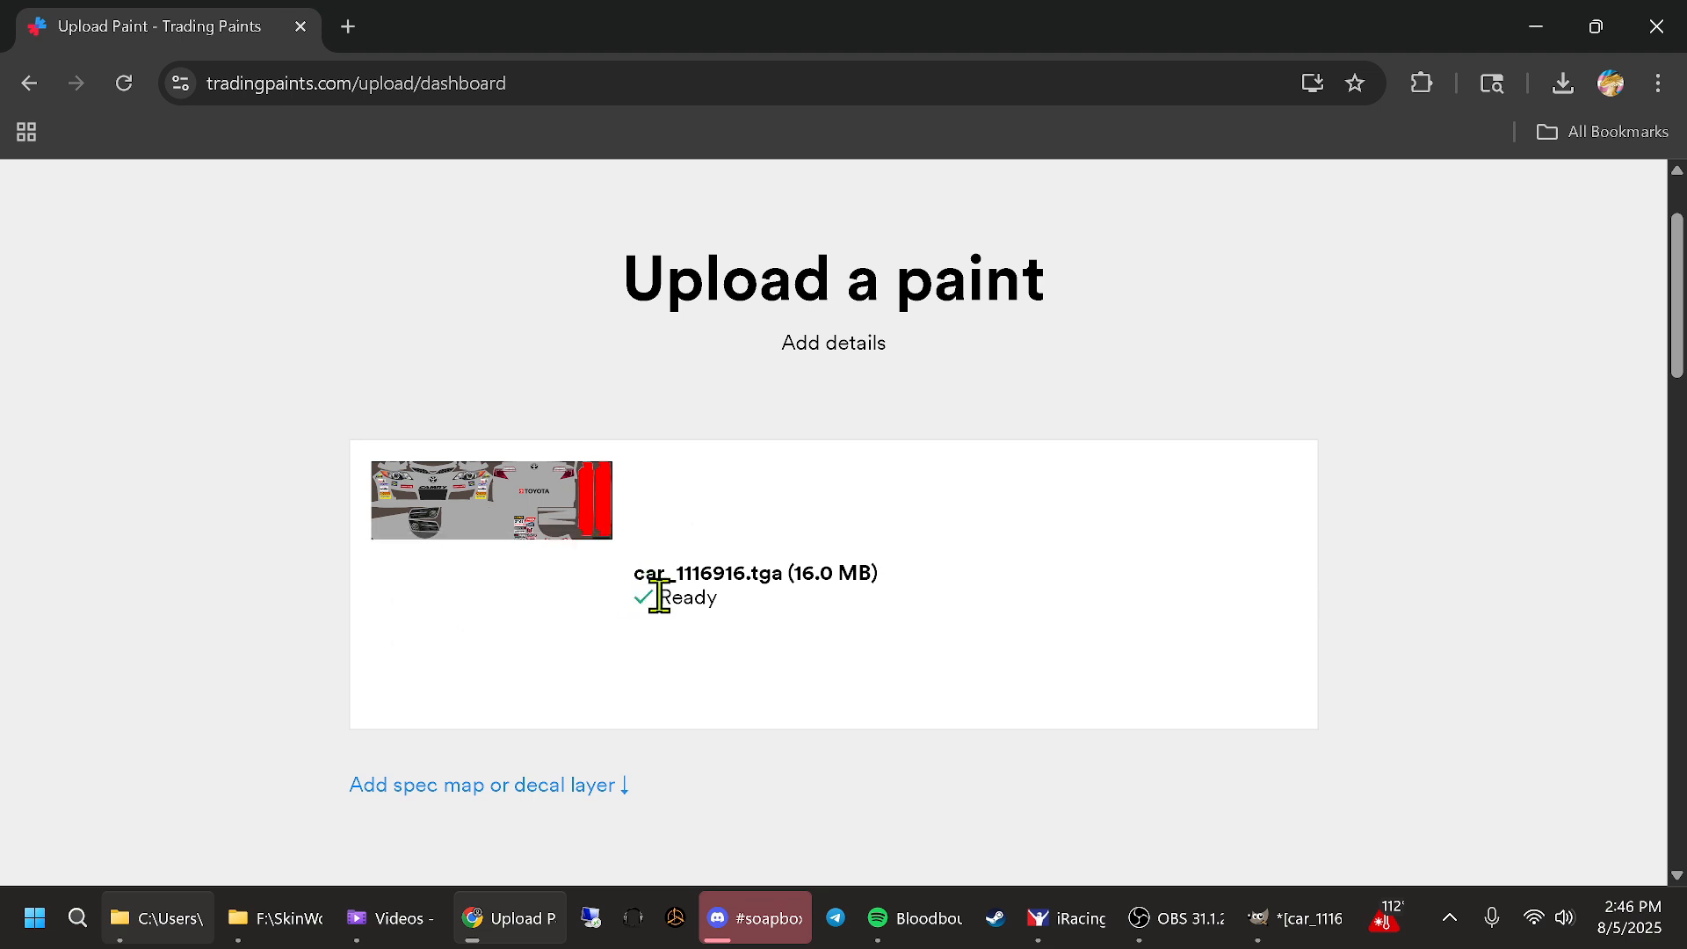
{"action": "scroll", "coordinate": [667, 607], "scroll_direction": "down", "scroll_amount": 20}
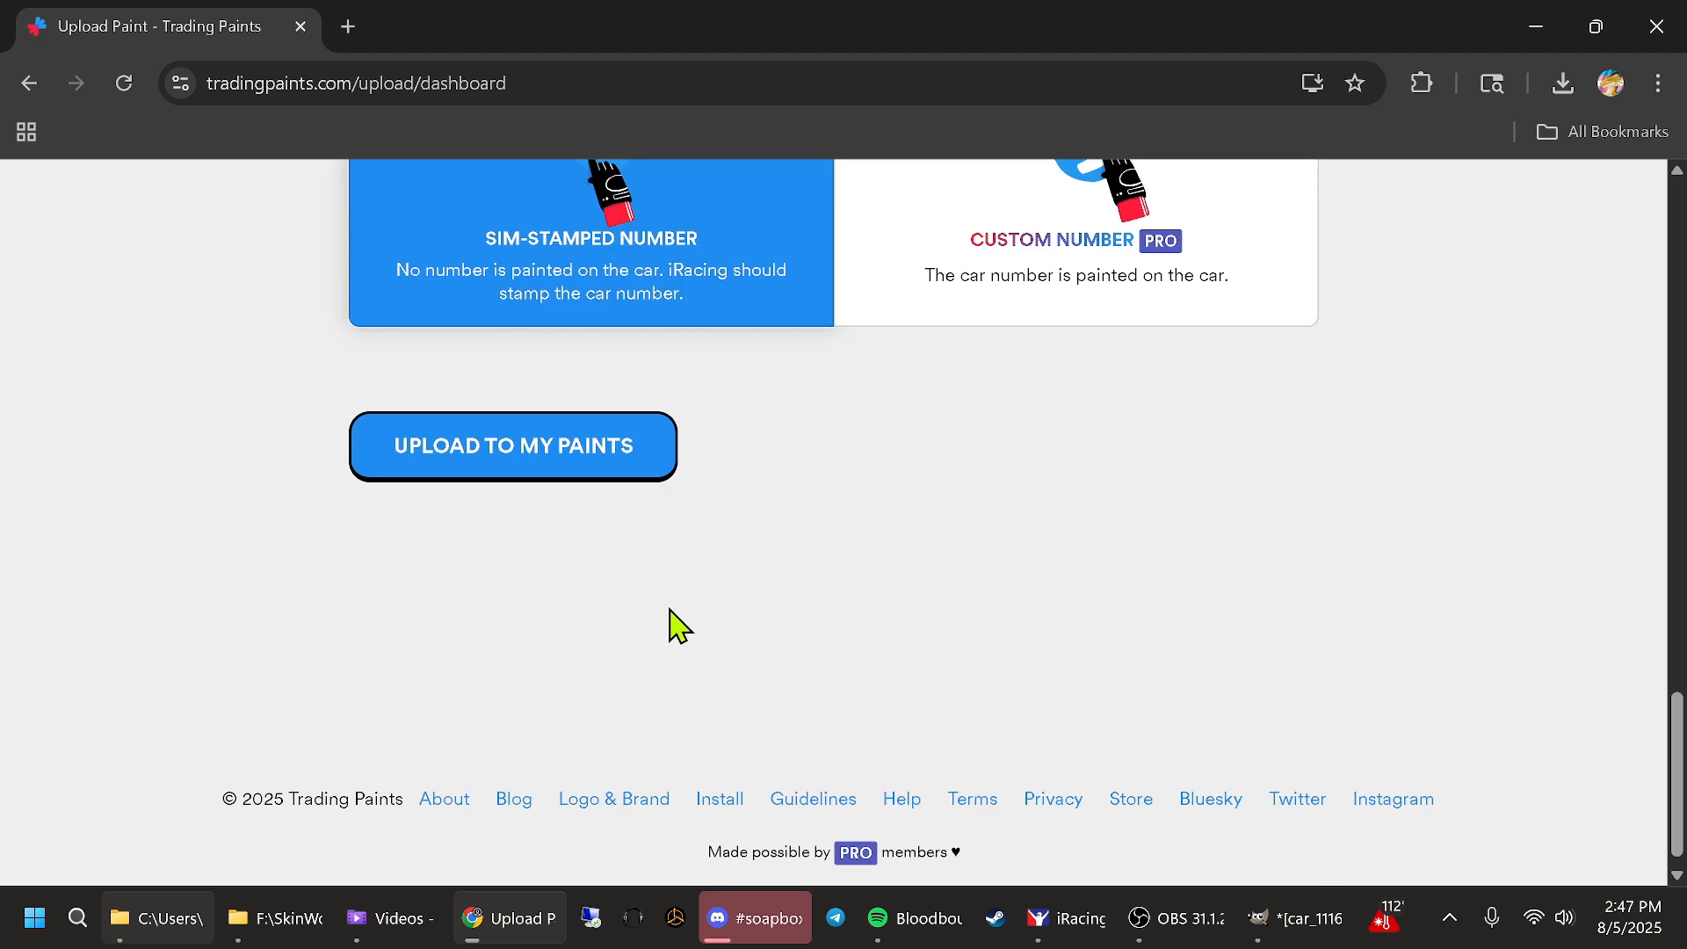
{"action": "scroll", "coordinate": [309, 651], "scroll_direction": "up", "scroll_amount": 12}
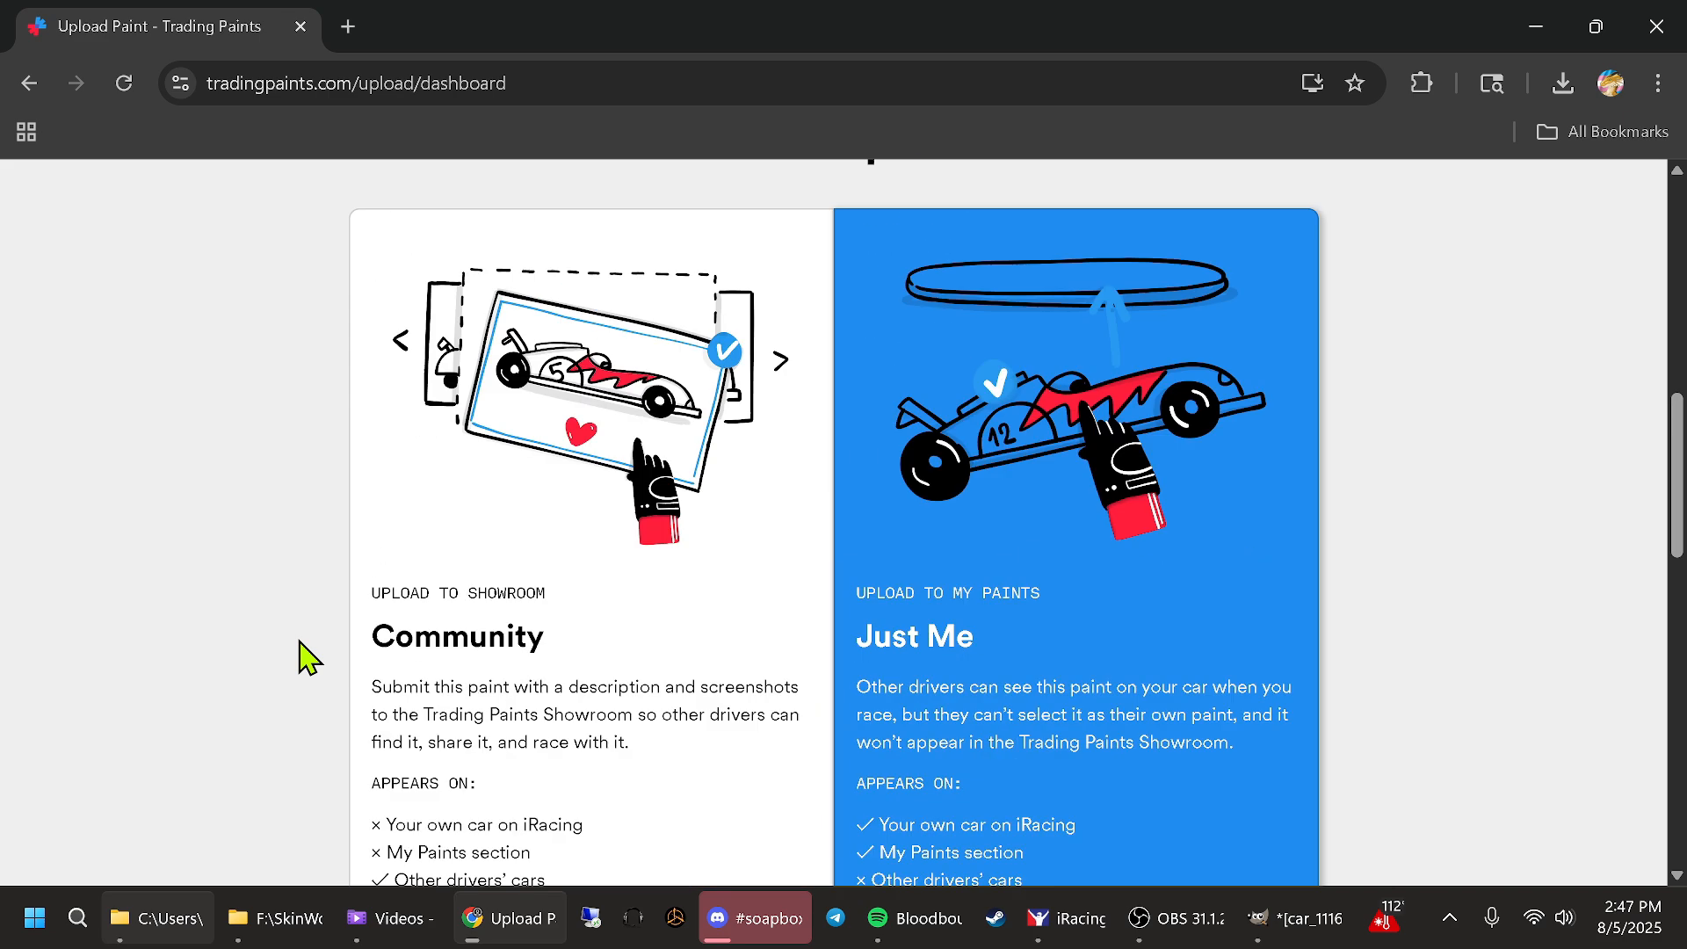
{"action": "scroll", "coordinate": [312, 654], "scroll_direction": "up", "scroll_amount": 6}
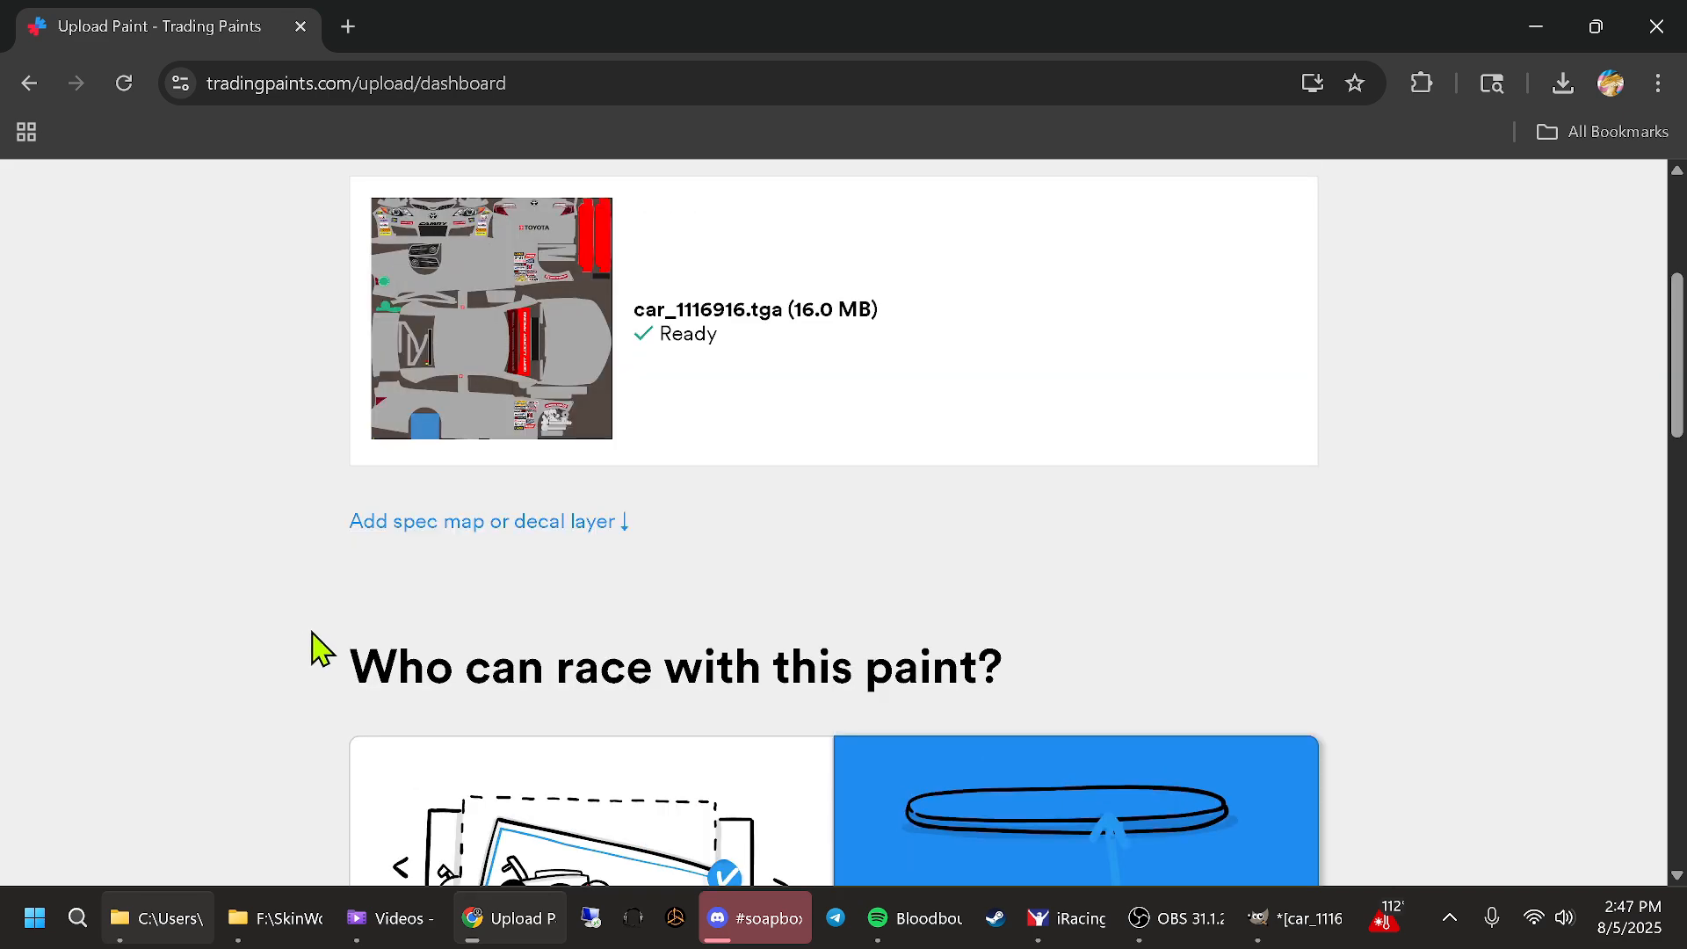
{"action": "scroll", "coordinate": [317, 650], "scroll_direction": "up", "scroll_amount": 3}
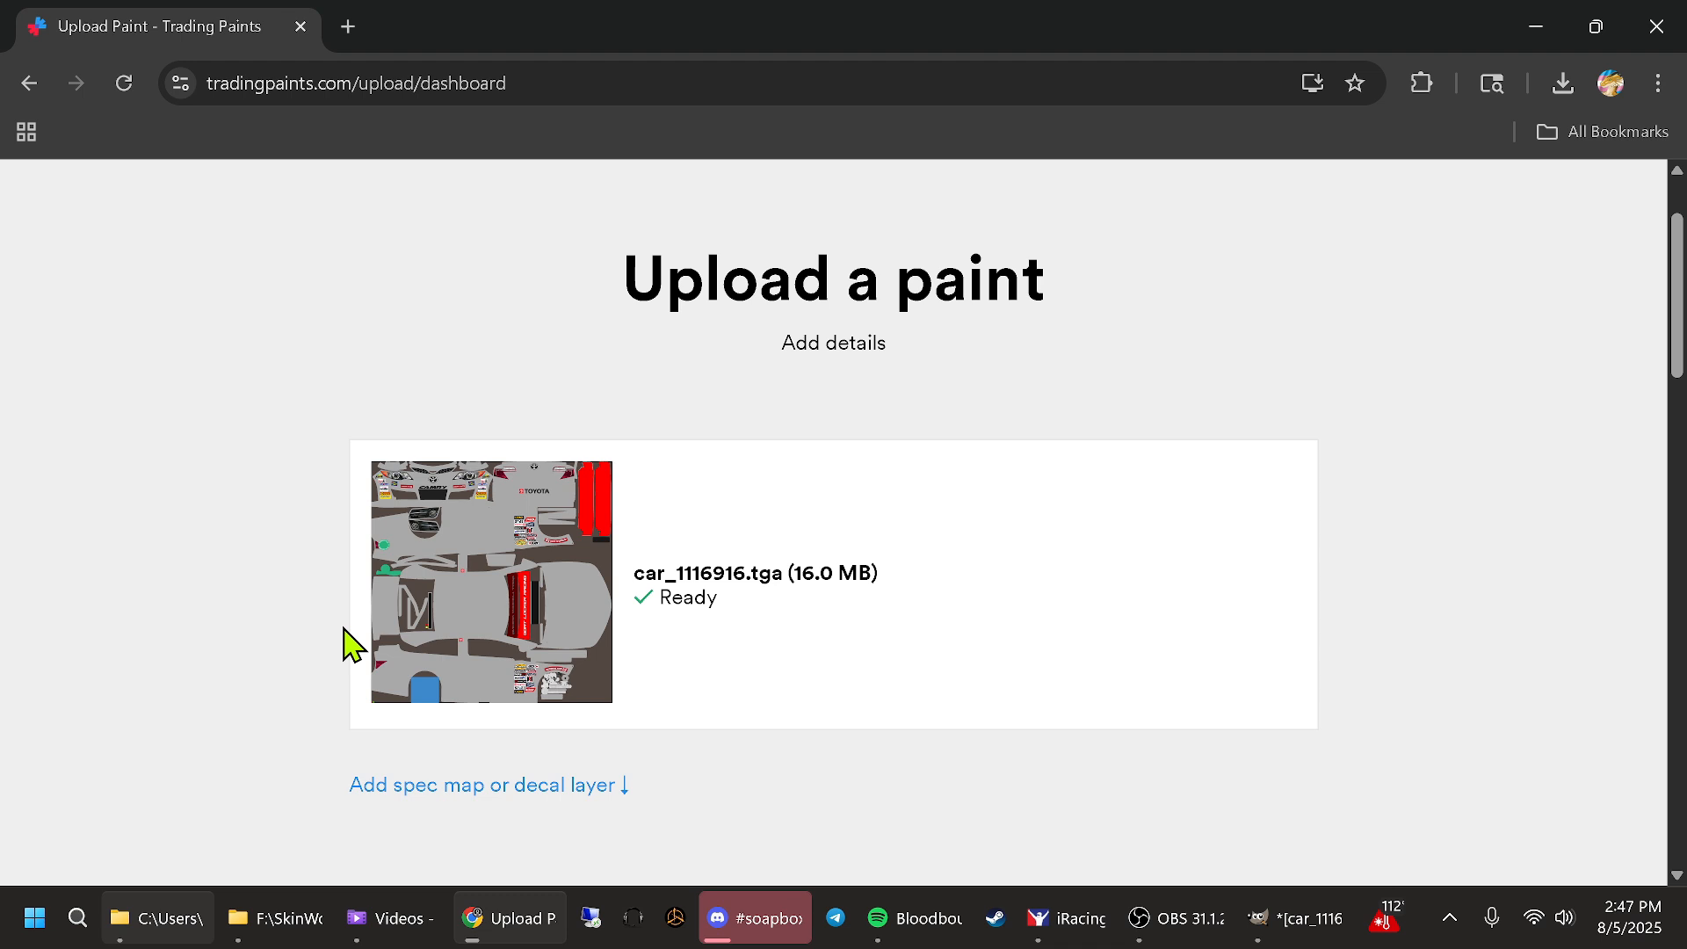
{"action": "scroll", "coordinate": [347, 647], "scroll_direction": "down", "scroll_amount": 2}
{"action": "scroll", "coordinate": [412, 514], "scroll_direction": "up", "scroll_amount": 1}
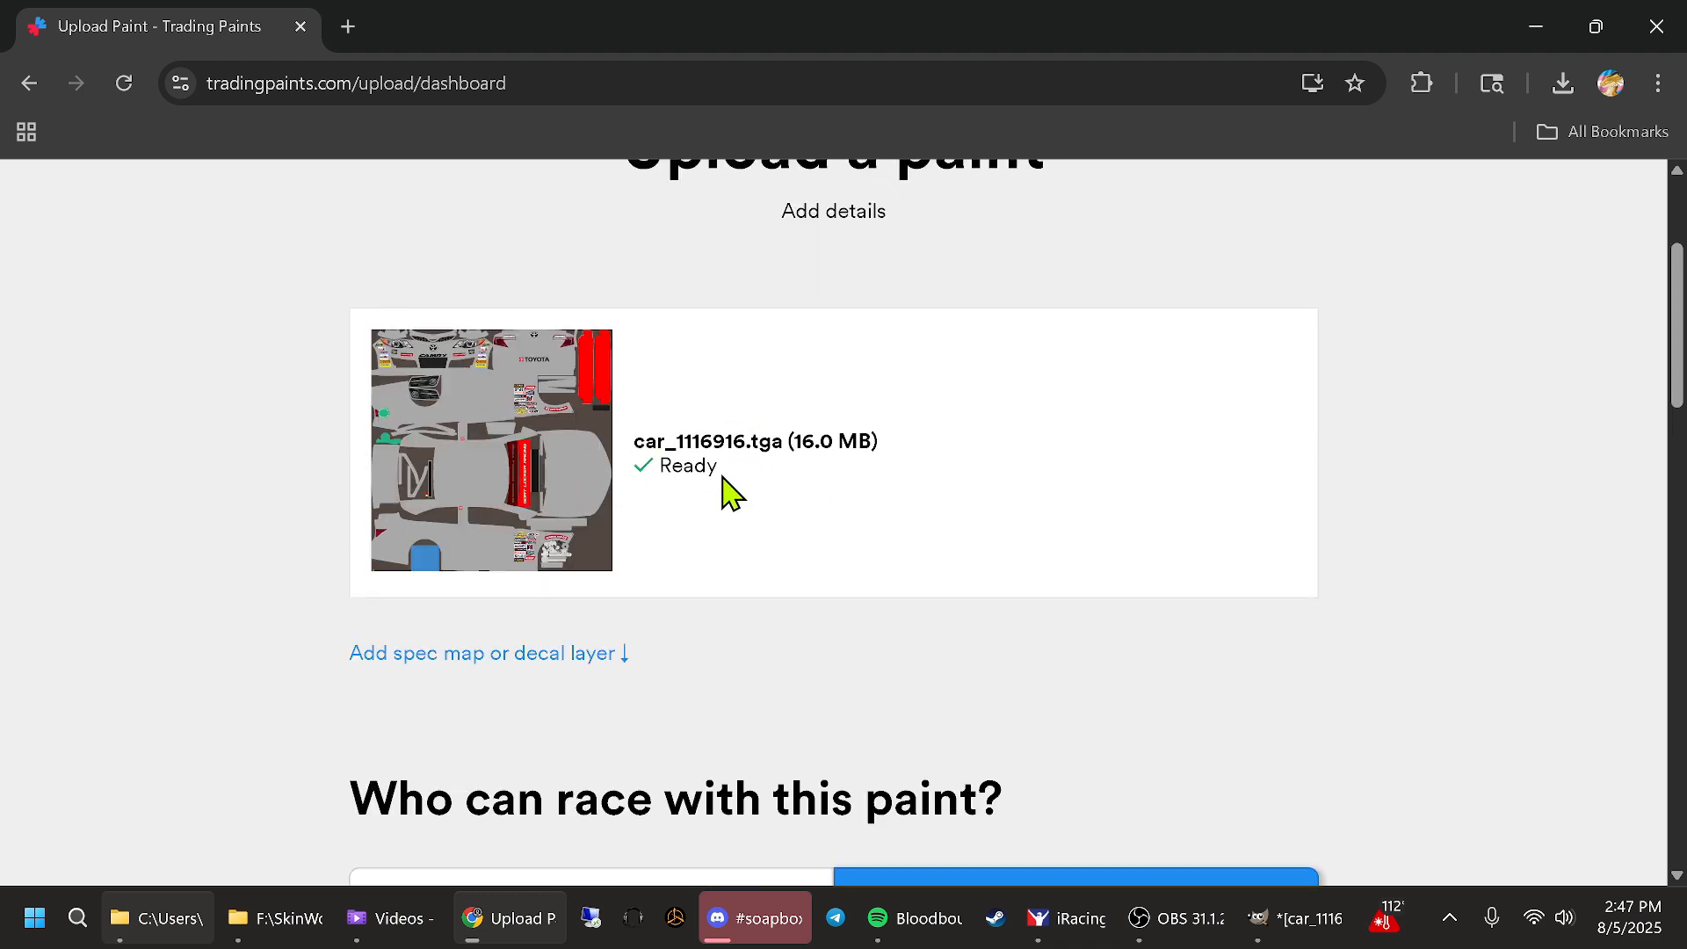
{"action": "scroll", "coordinate": [722, 491], "scroll_direction": "down", "scroll_amount": 15}
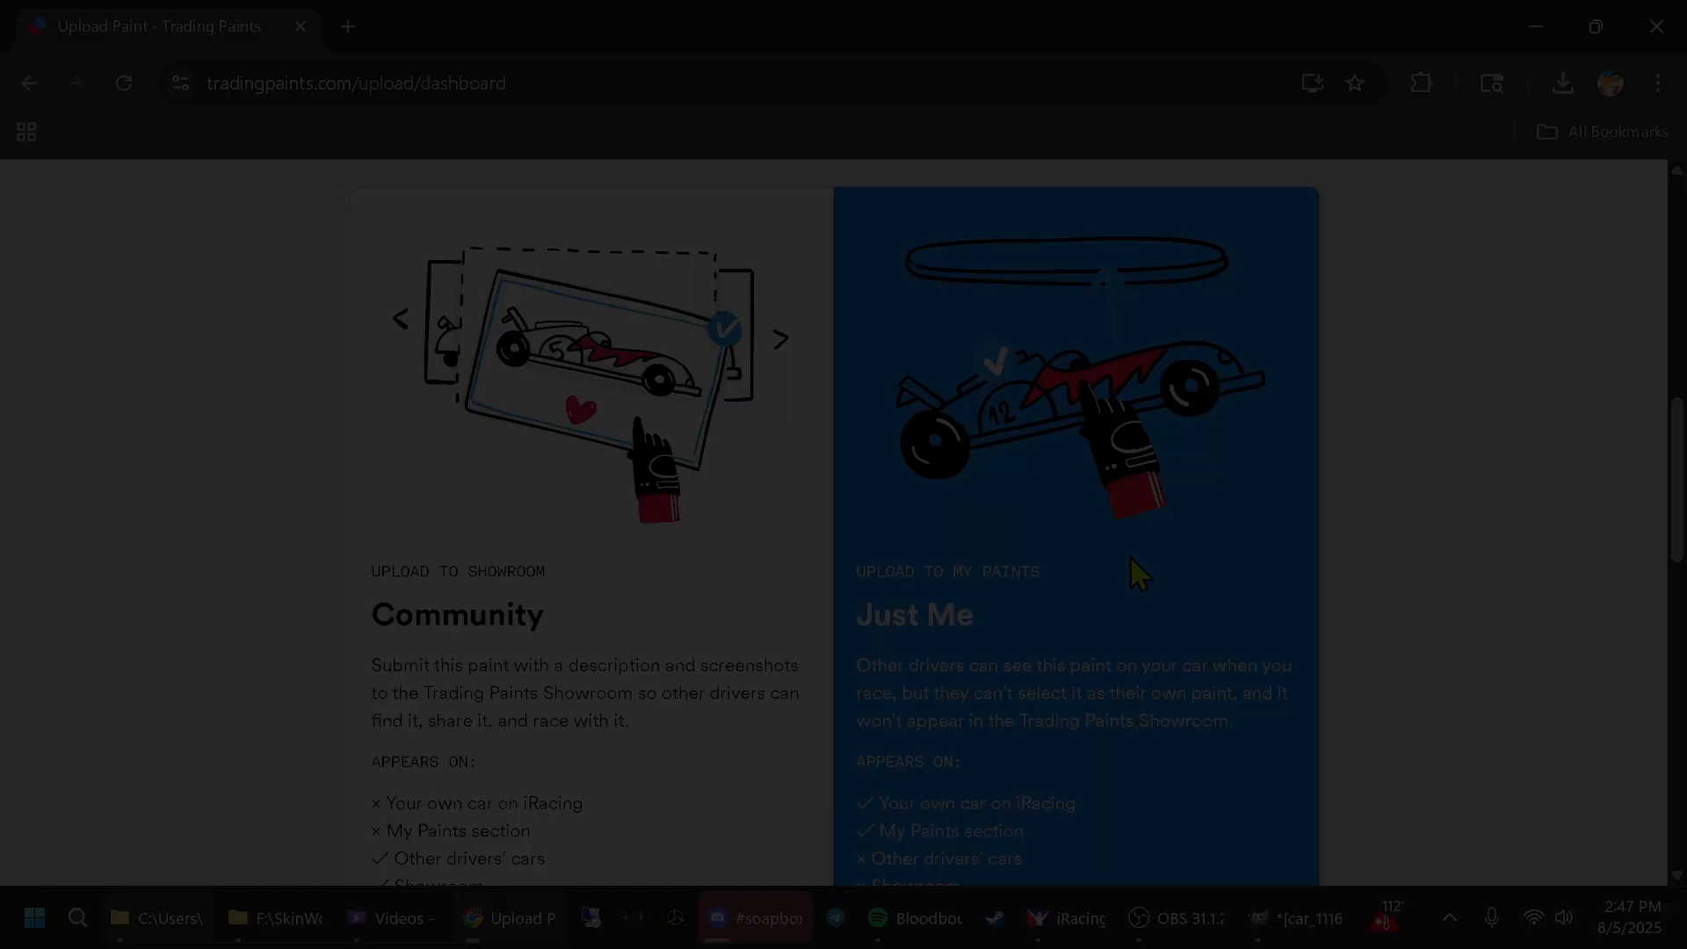
{"action": "scroll", "coordinate": [1132, 559], "scroll_direction": "up", "scroll_amount": 5}
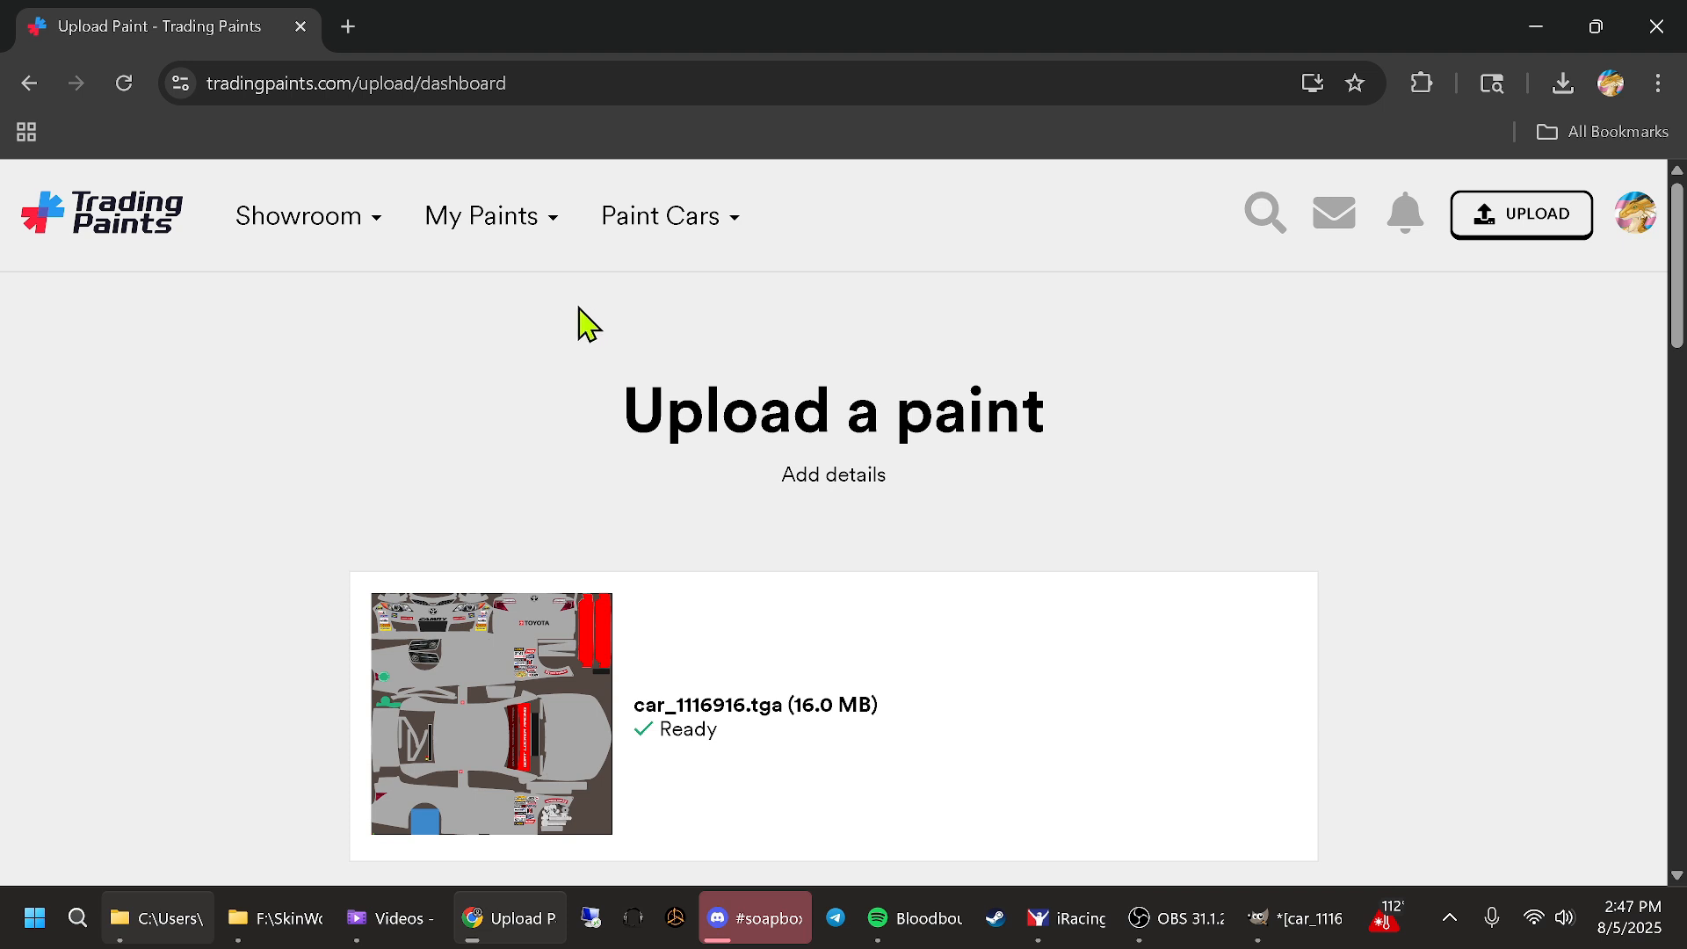
Open the What I'm Racing page and select the ARCA Toyota Camry
{"action": "mouse_move", "coordinate": [499, 221]}
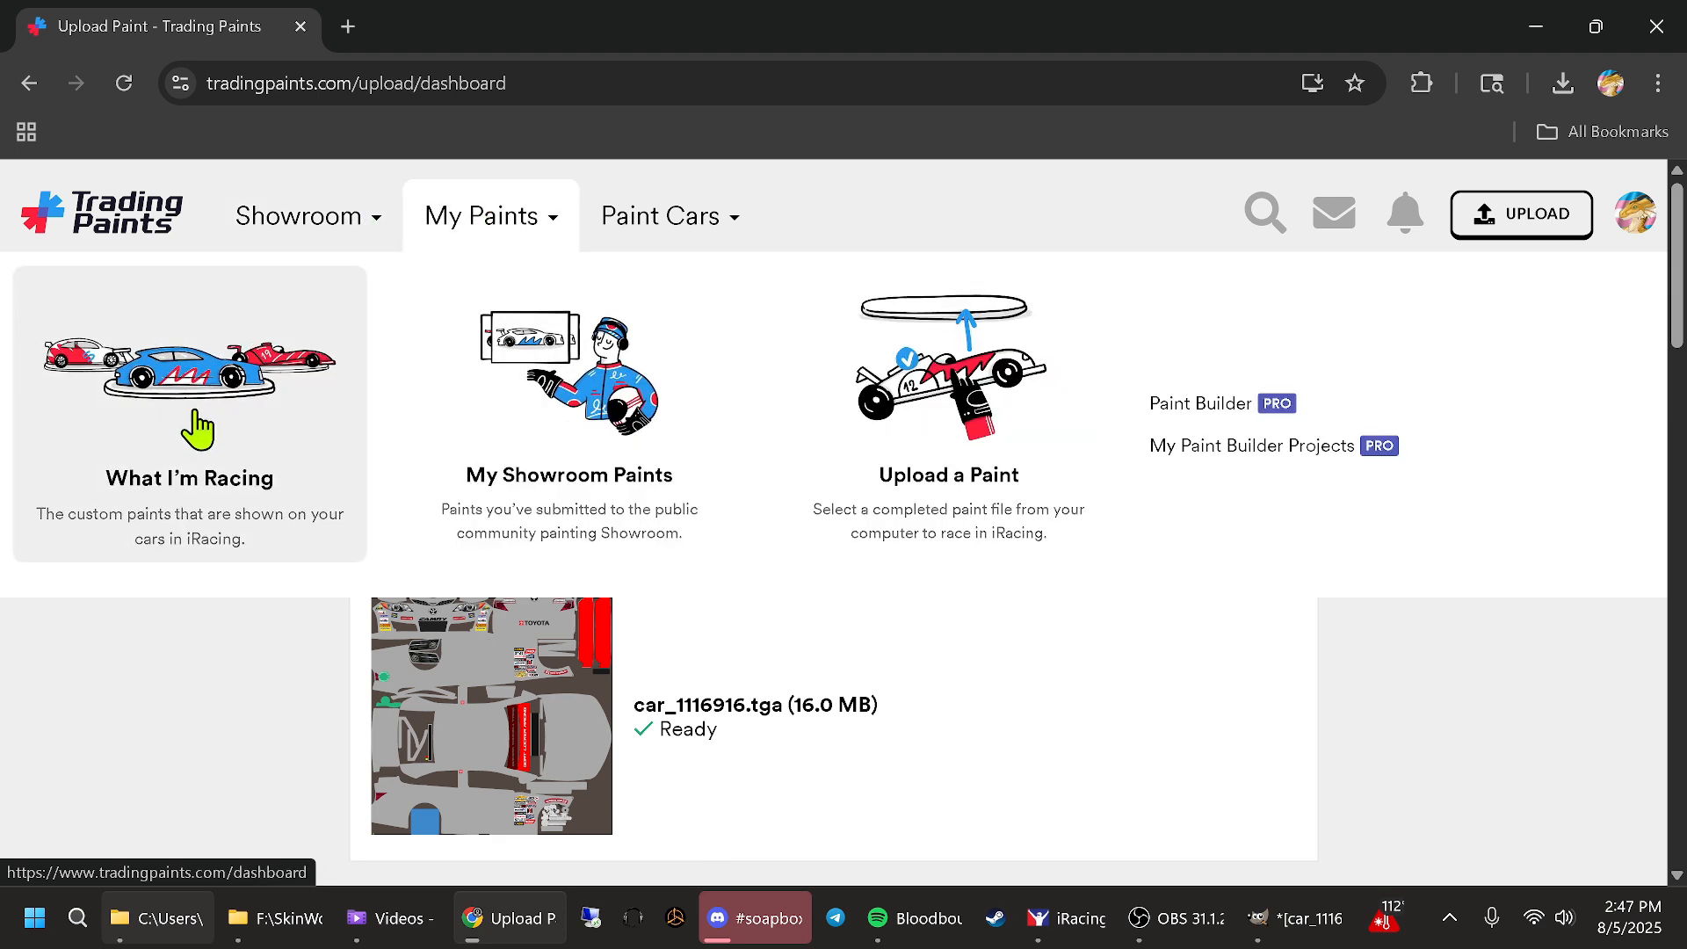
{"action": "left_click", "coordinate": [198, 426]}
{"action": "key", "text": "Return"}
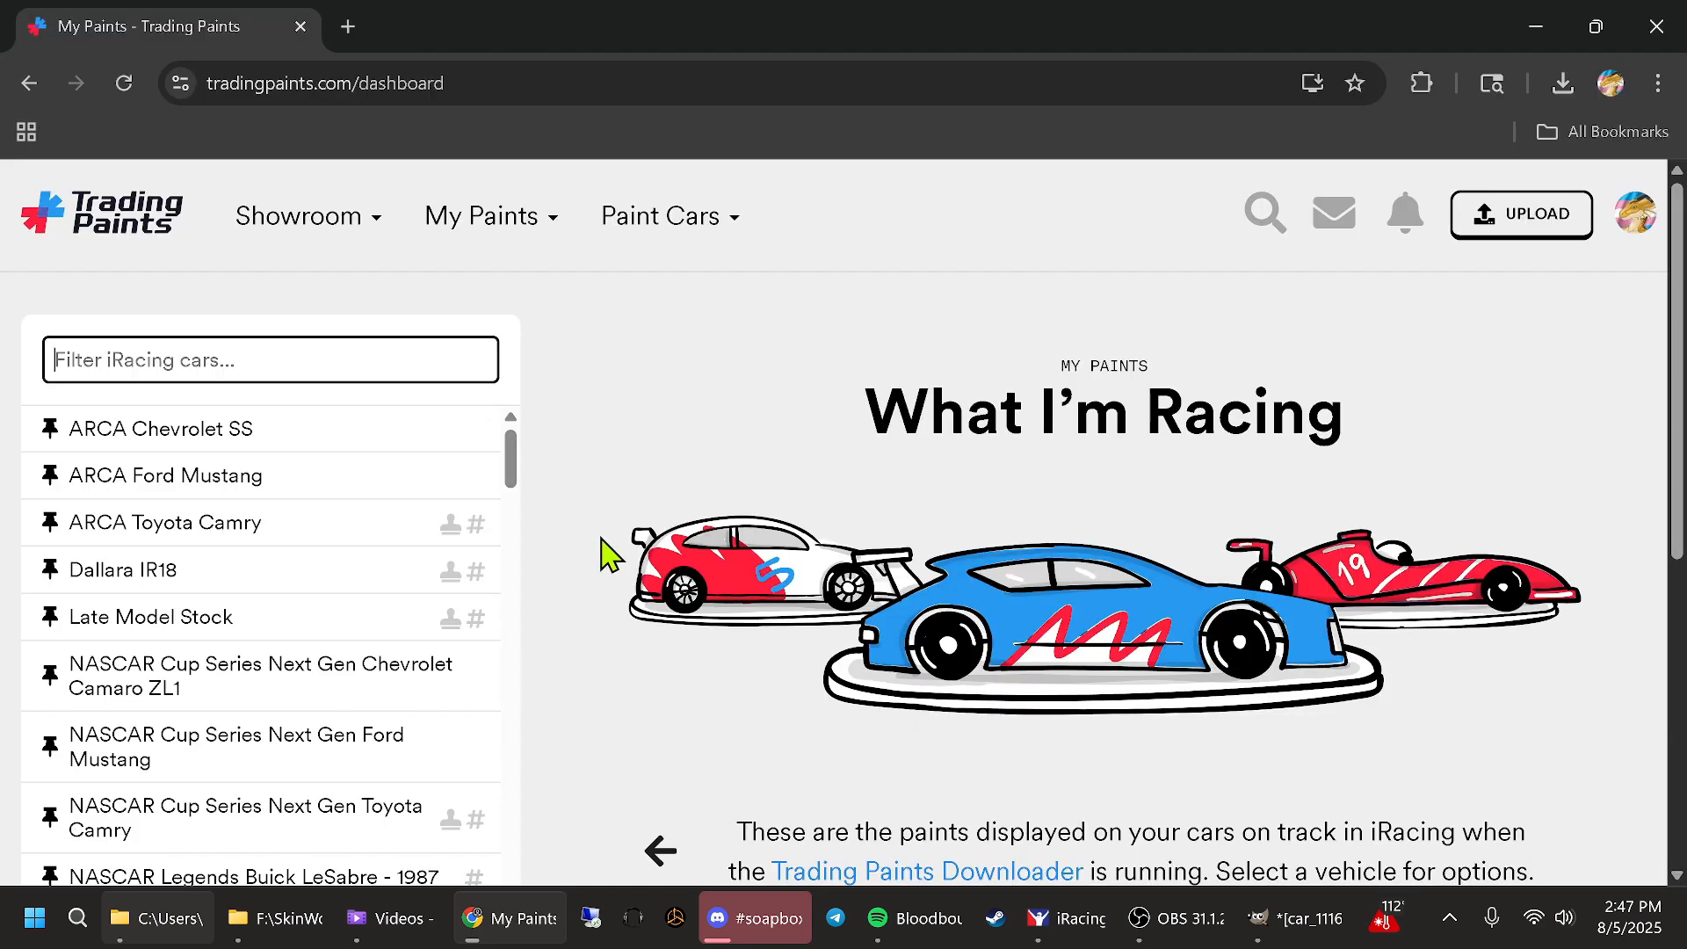
{"action": "left_click", "coordinate": [291, 538]}
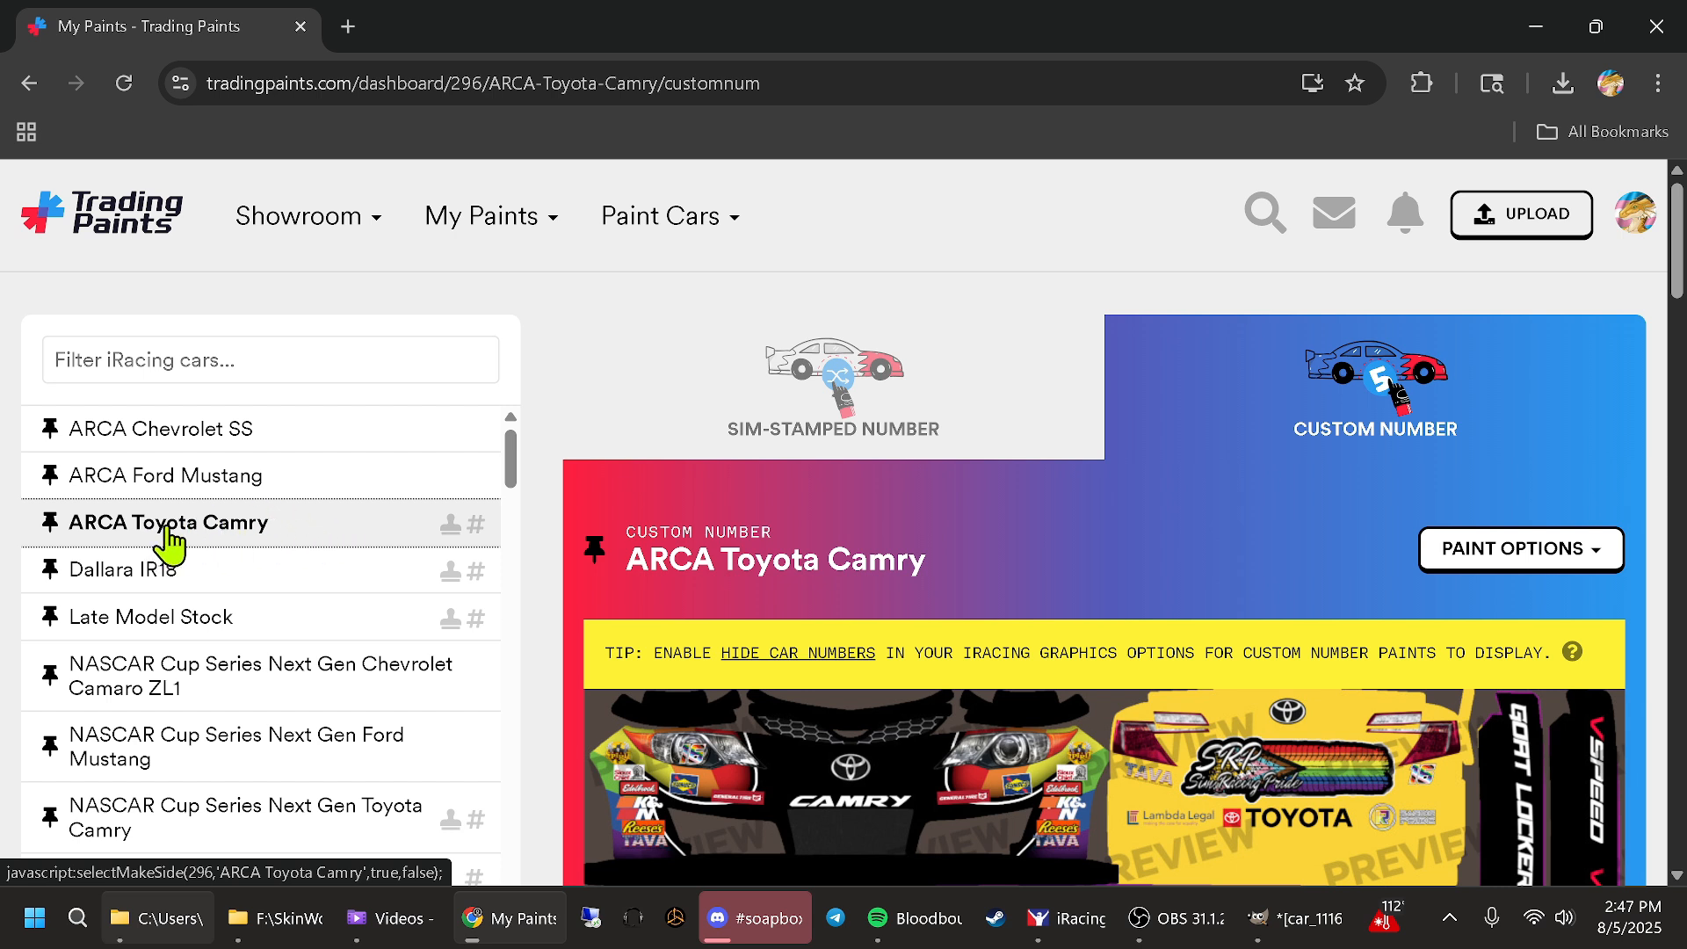
Begin a new decal layer upload for the custom-number ARCA Toyota Camry and browse for its file
{"action": "scroll", "coordinate": [565, 510], "scroll_direction": "down", "scroll_amount": 10}
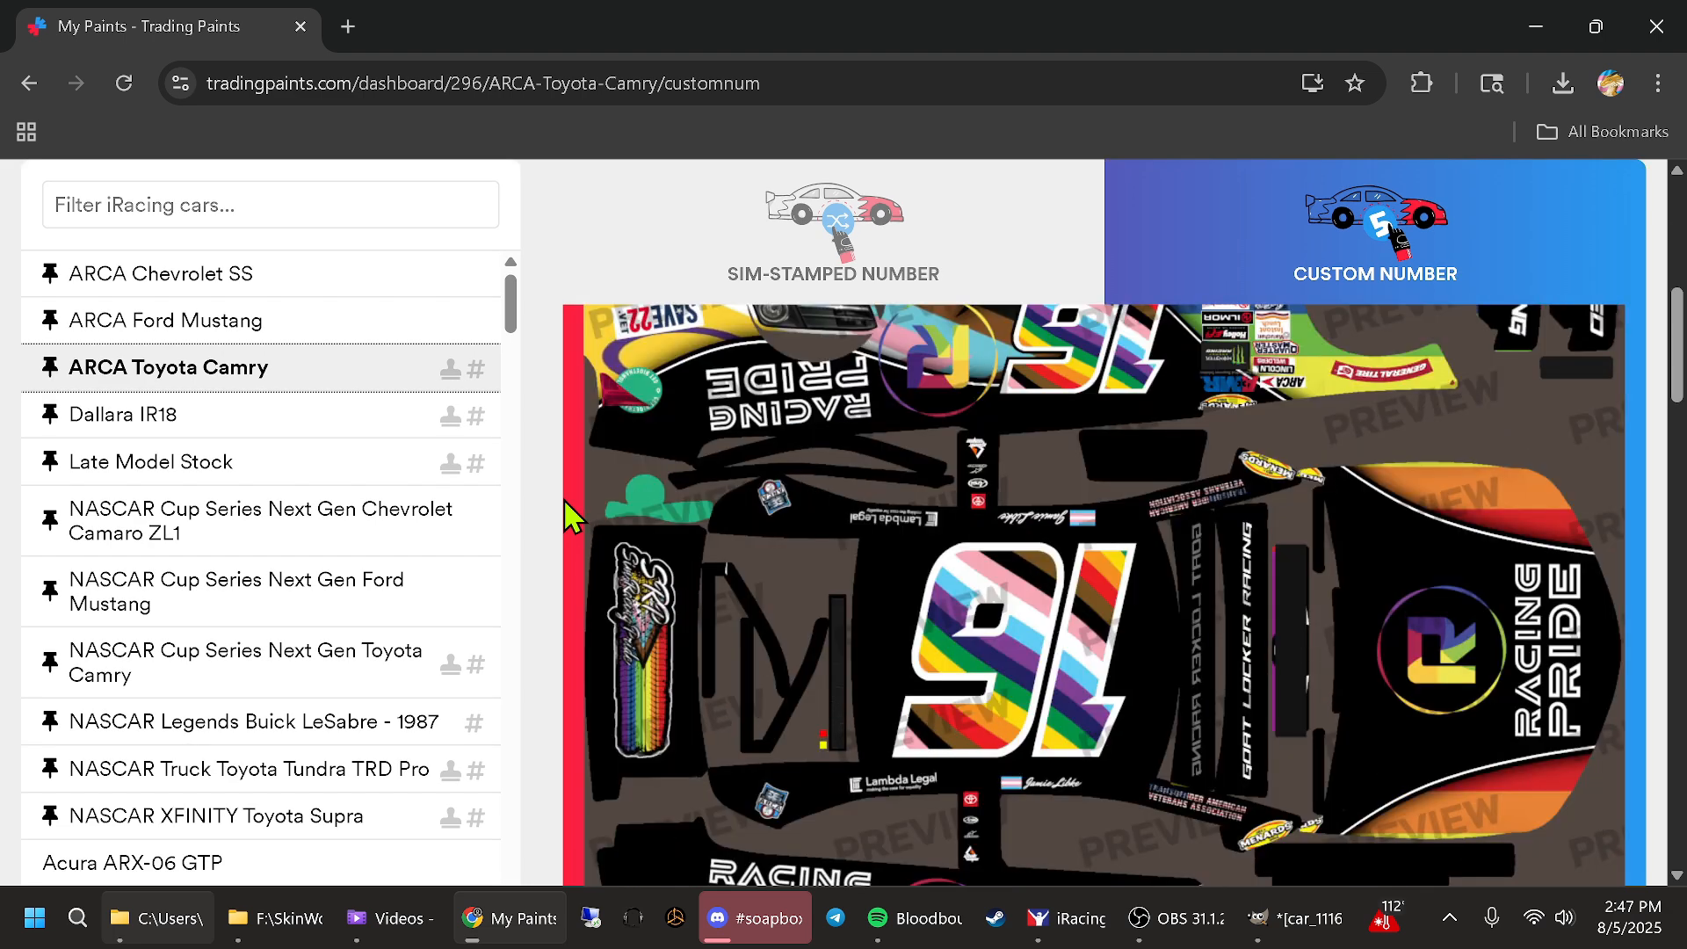
{"action": "scroll", "coordinate": [565, 523], "scroll_direction": "down", "scroll_amount": 3}
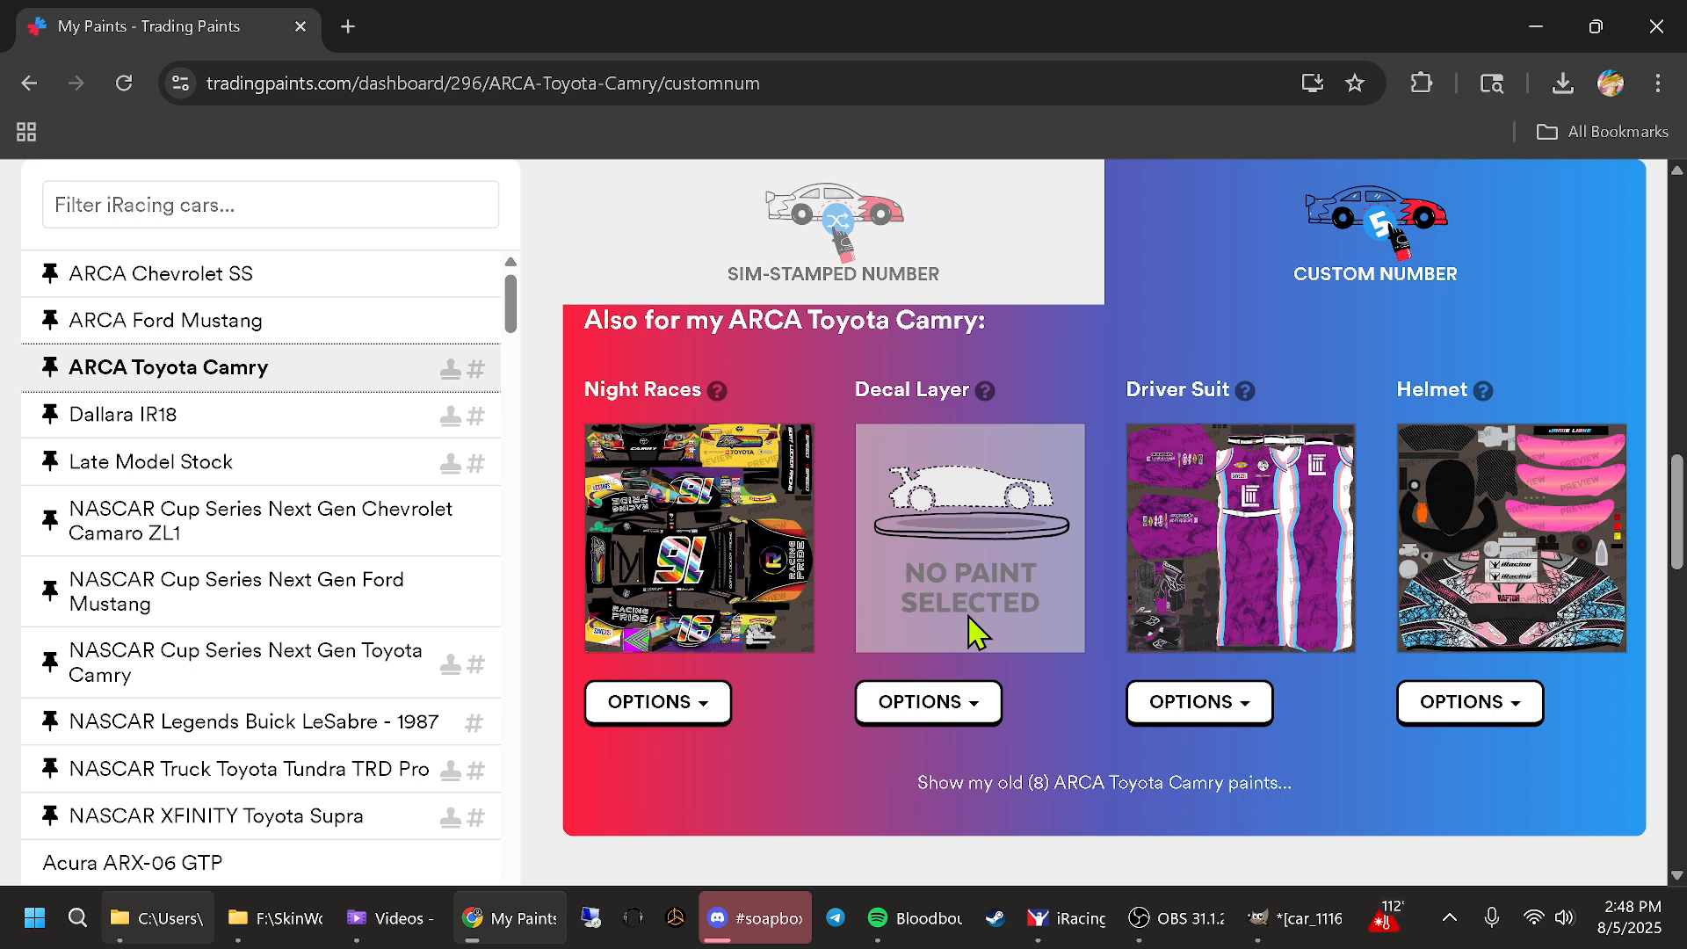
{"action": "left_click", "coordinate": [969, 712]}
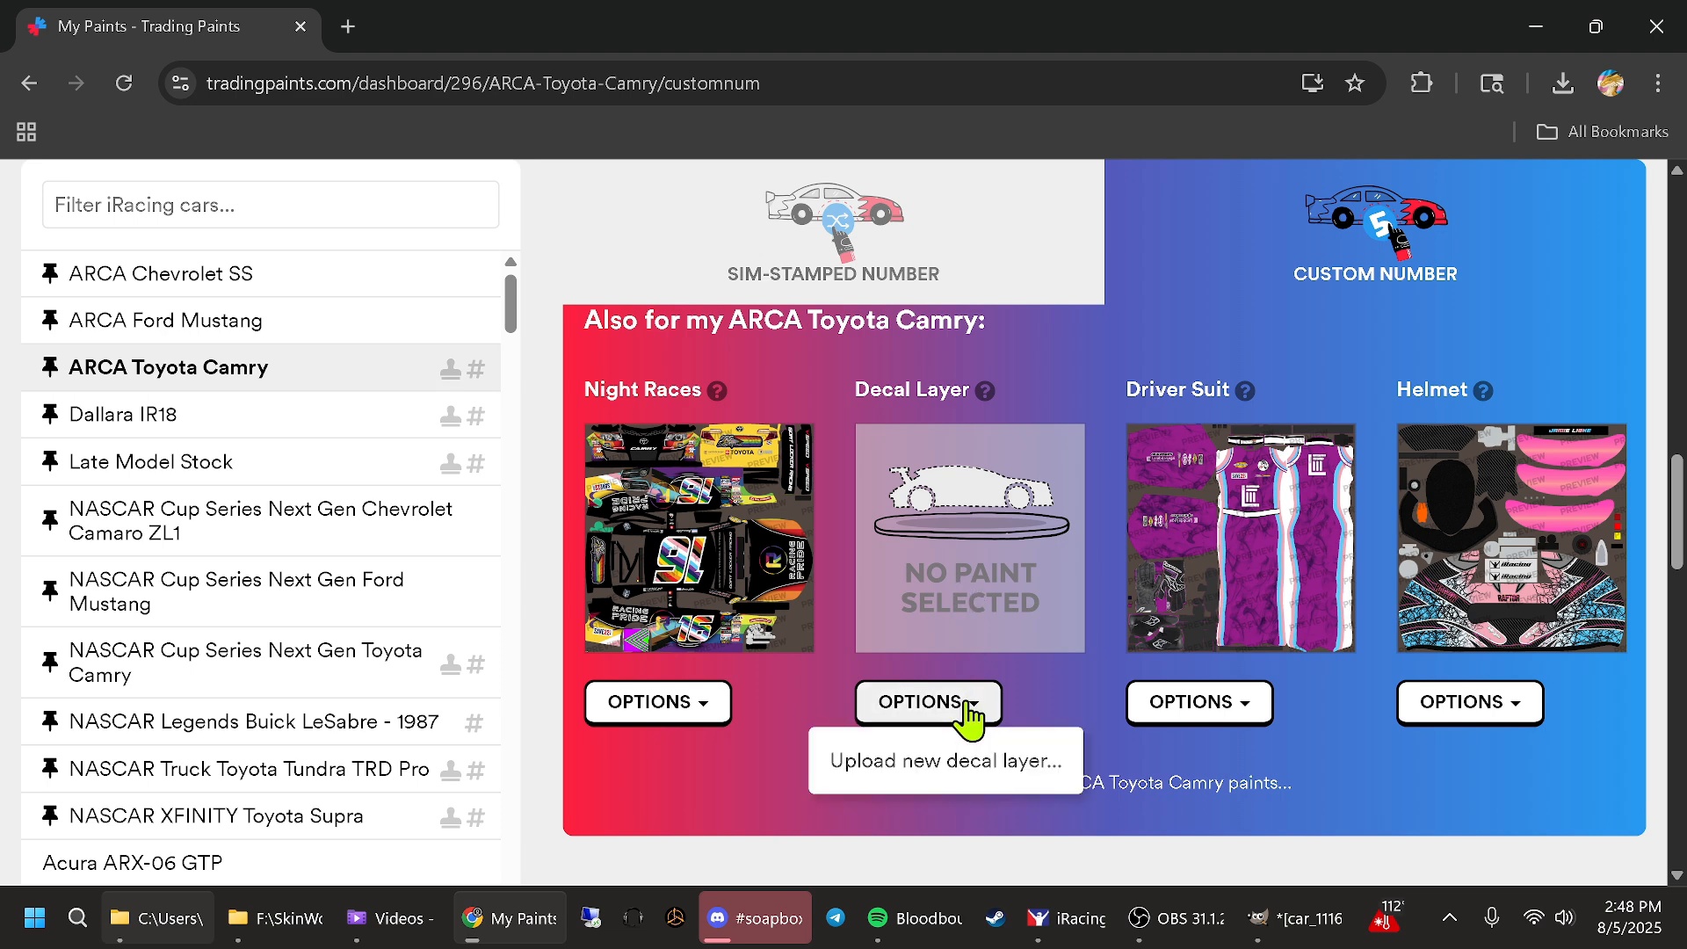
{"action": "left_click", "coordinate": [916, 761]}
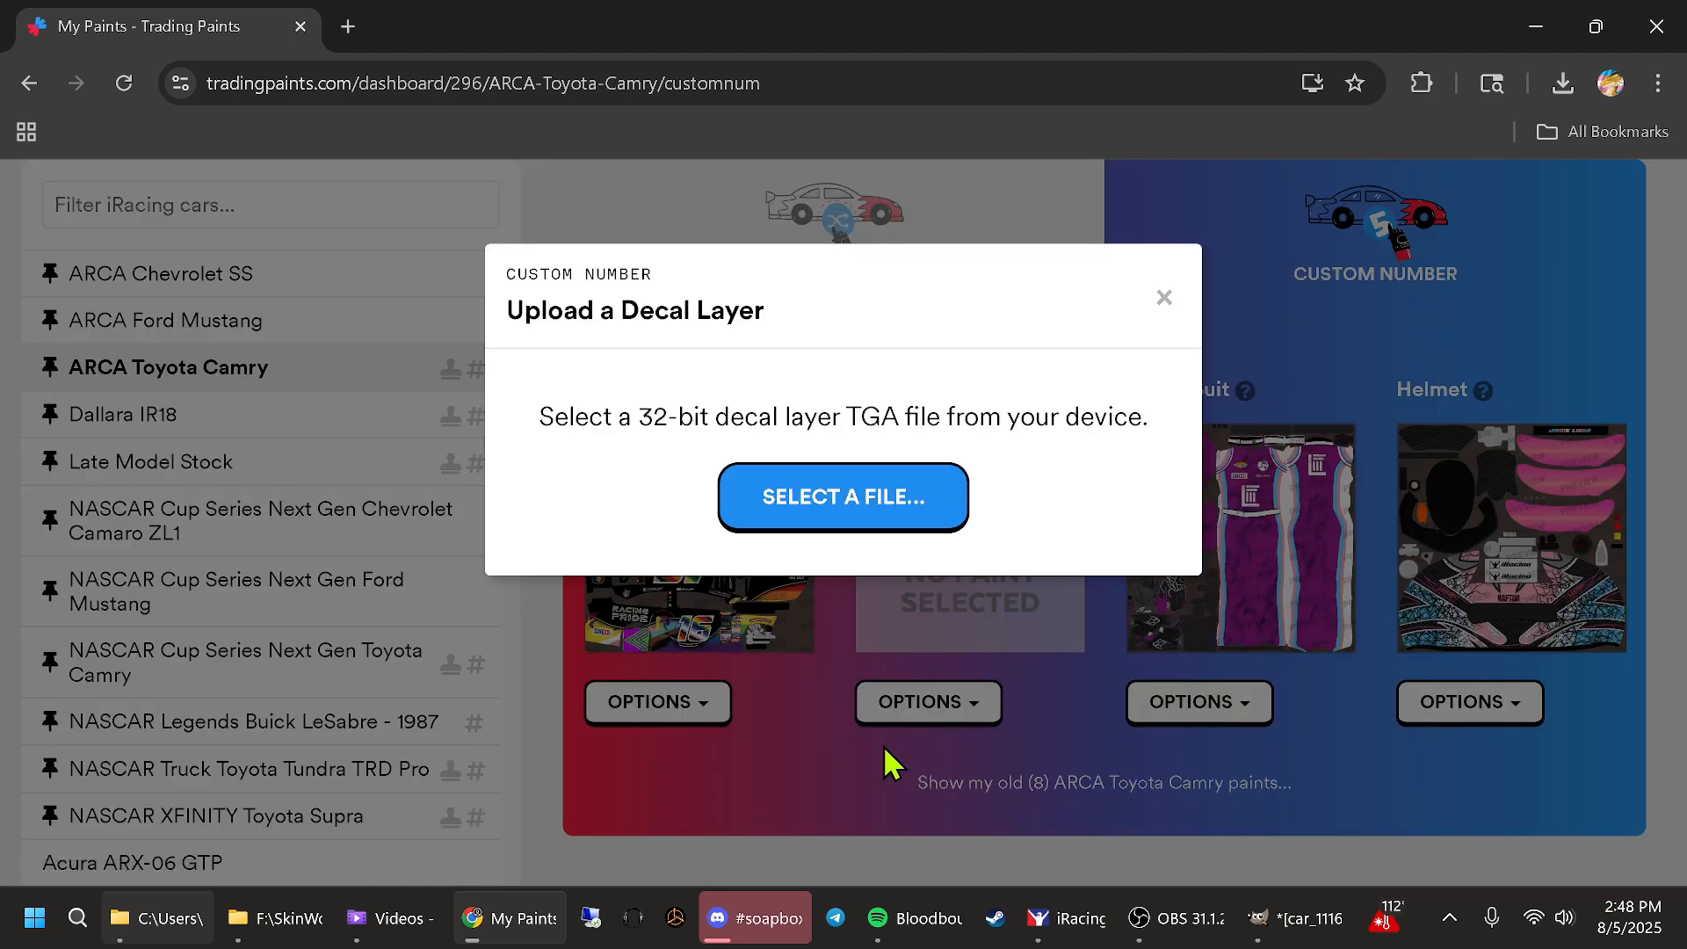
{"action": "left_click", "coordinate": [860, 499]}
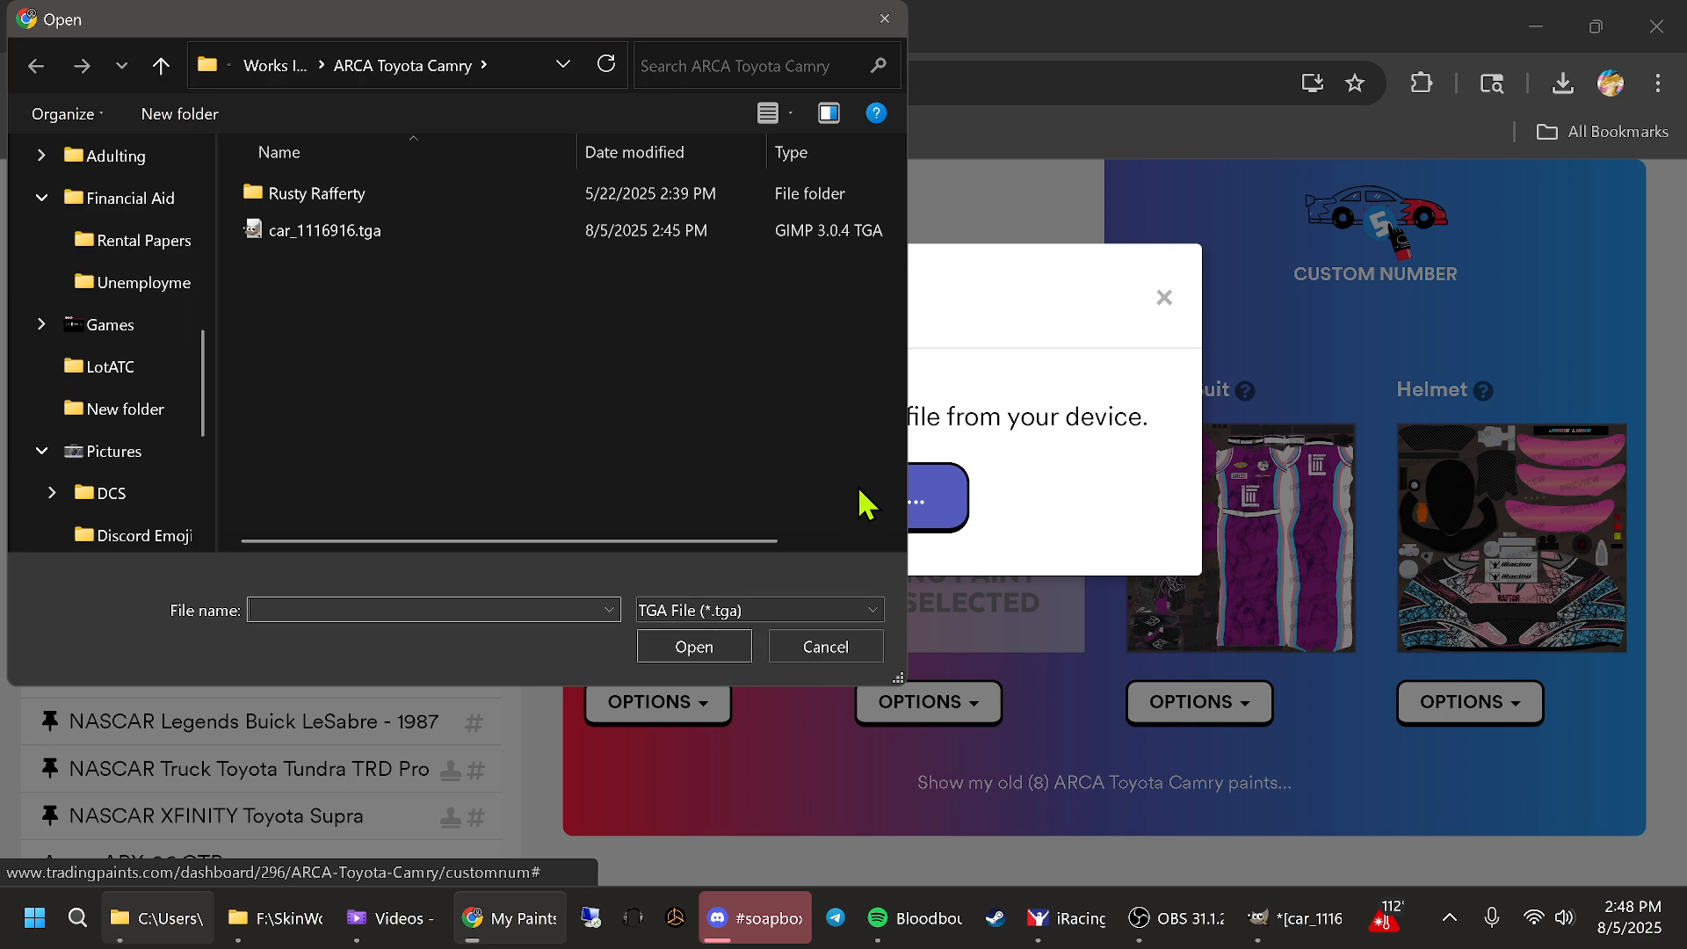
Upload GLR_ARCA_AM_Banner_Toyota.tga from the iRacing Skinwork GLR Required Contigs folder as the decal layer and dismiss the confirmation
{"action": "left_click", "coordinate": [274, 66]}
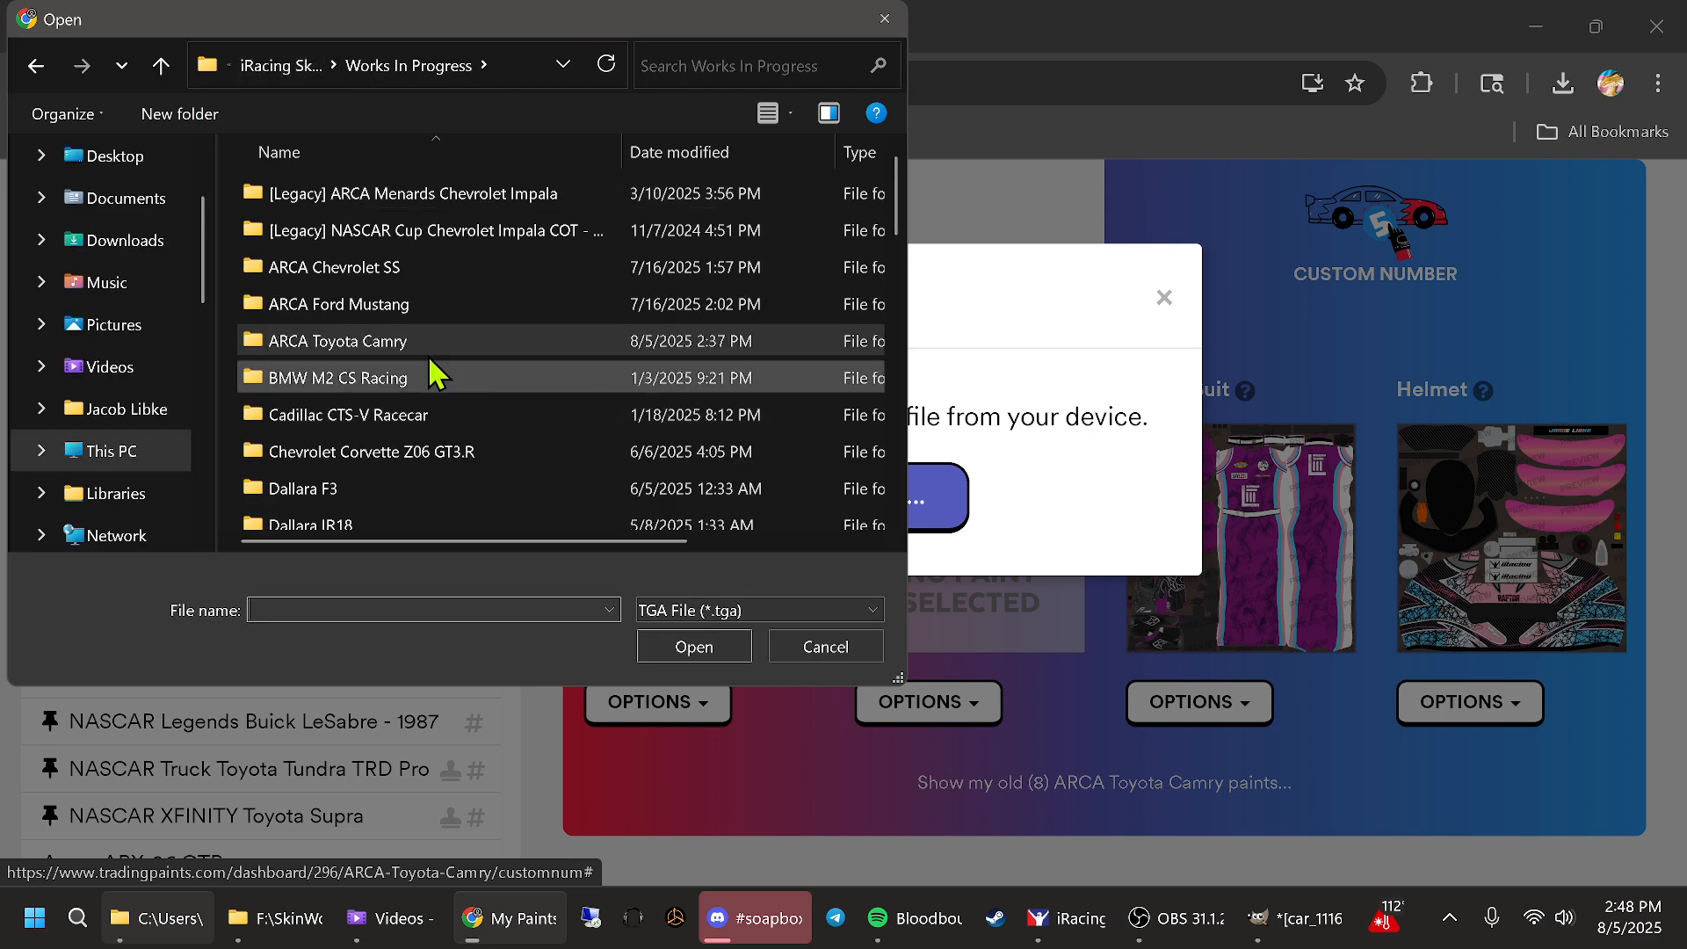
{"action": "left_click", "coordinate": [272, 66]}
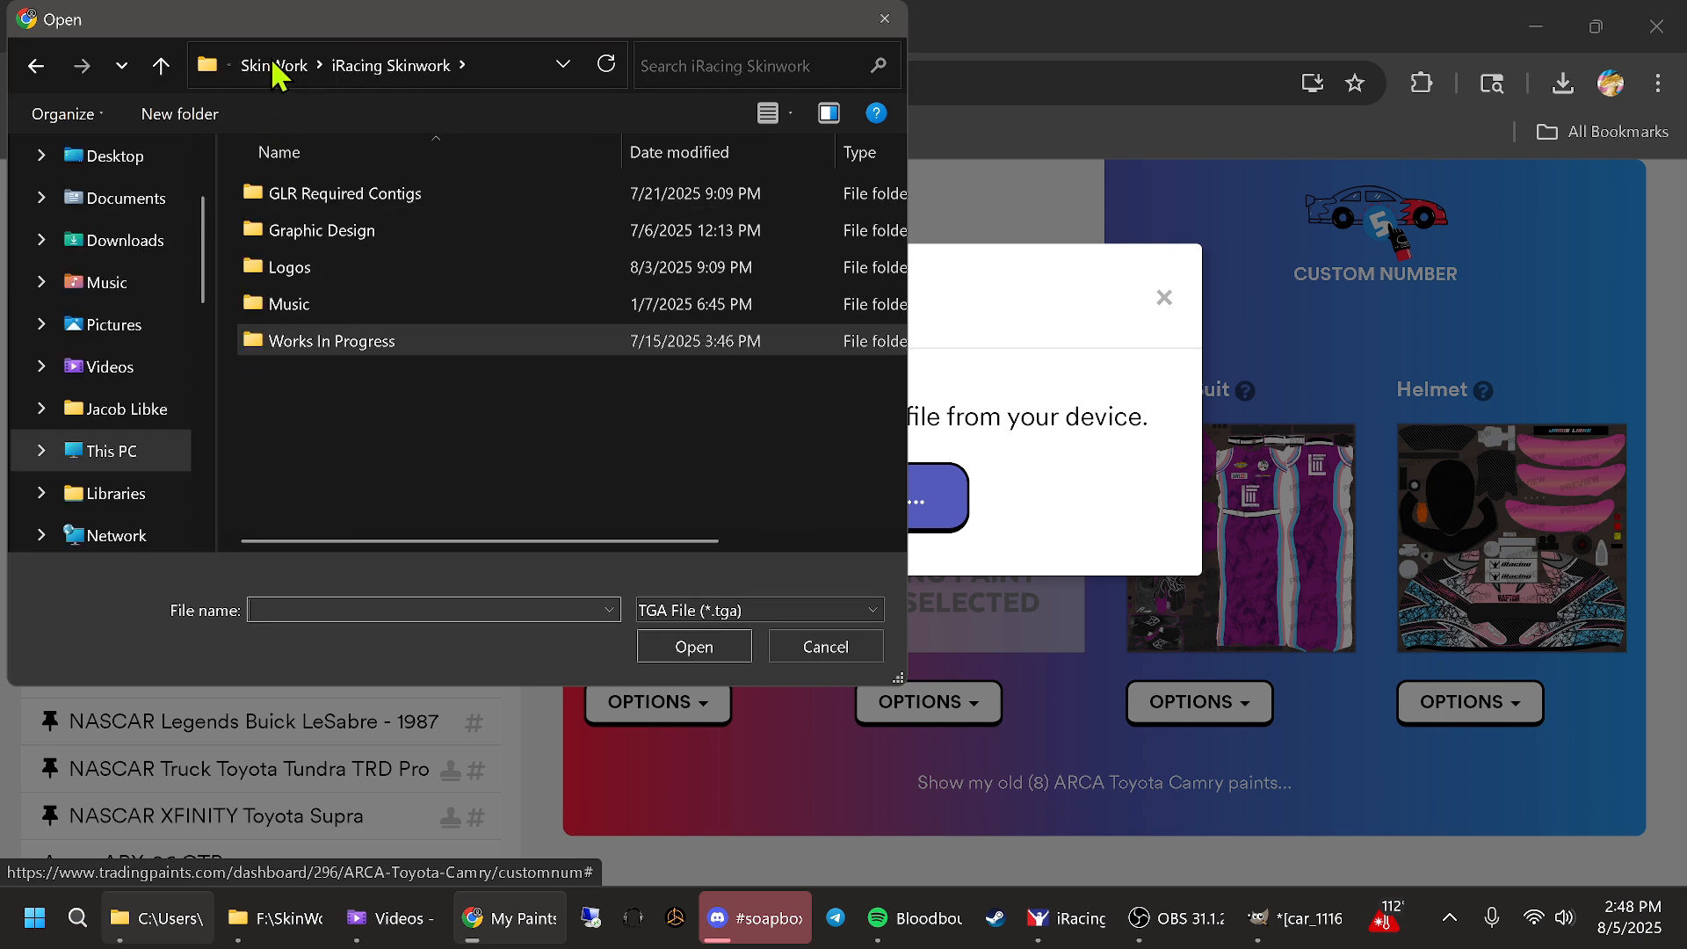
{"action": "double_click", "coordinate": [343, 197]}
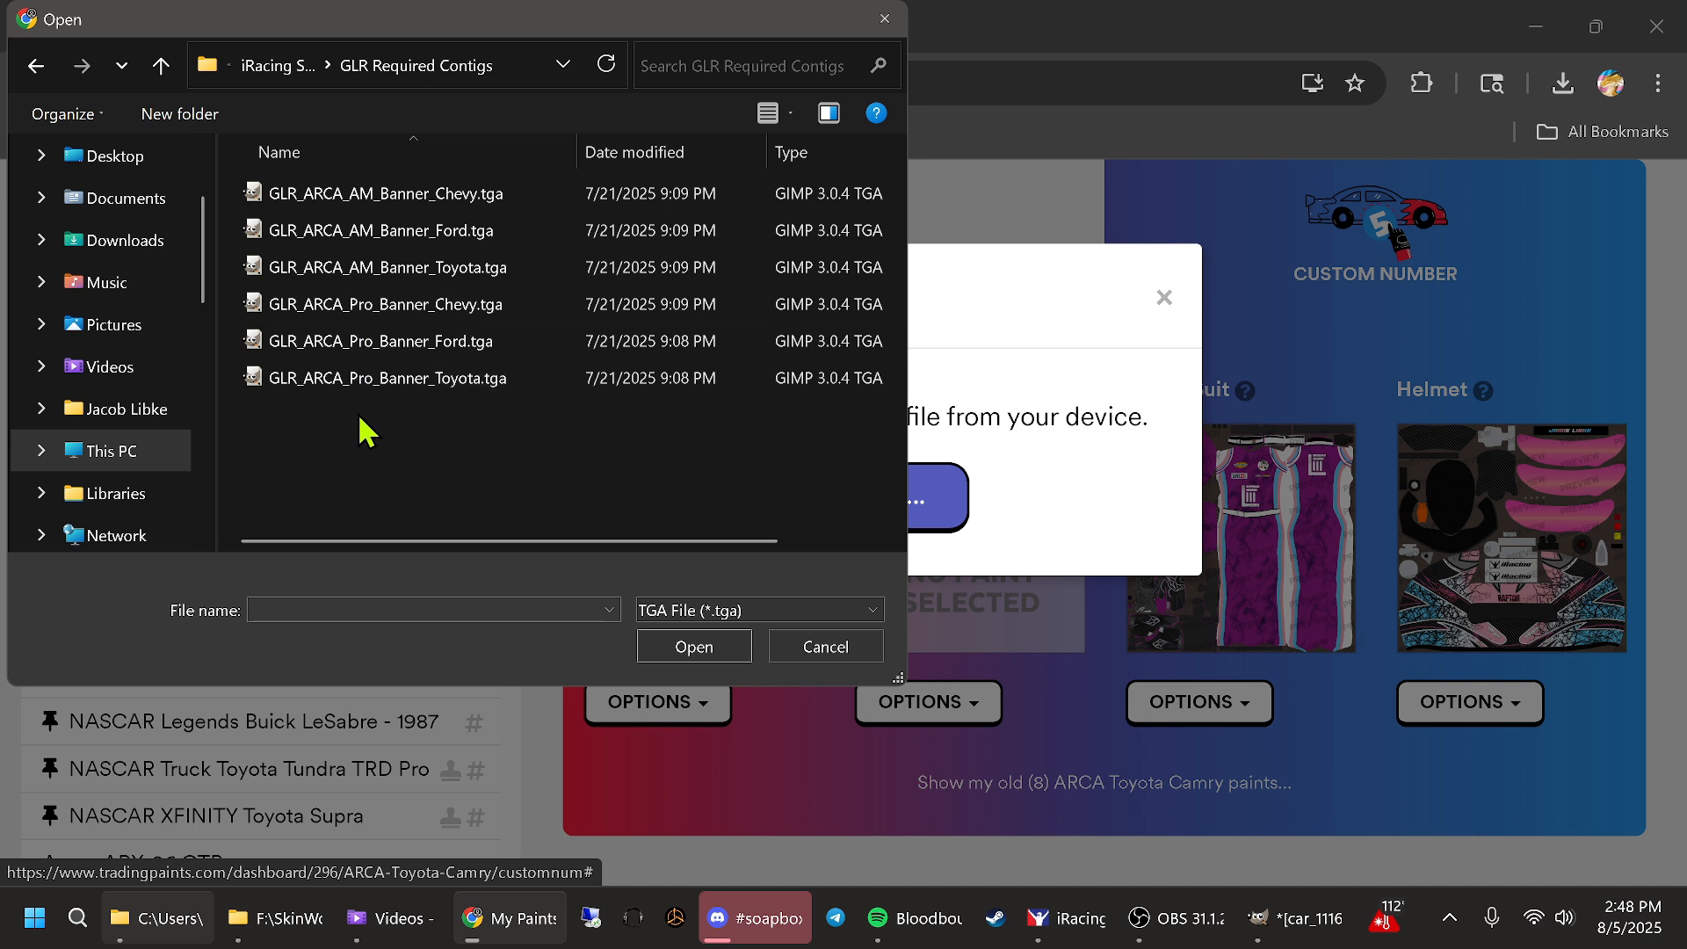
{"action": "left_click", "coordinate": [450, 276]}
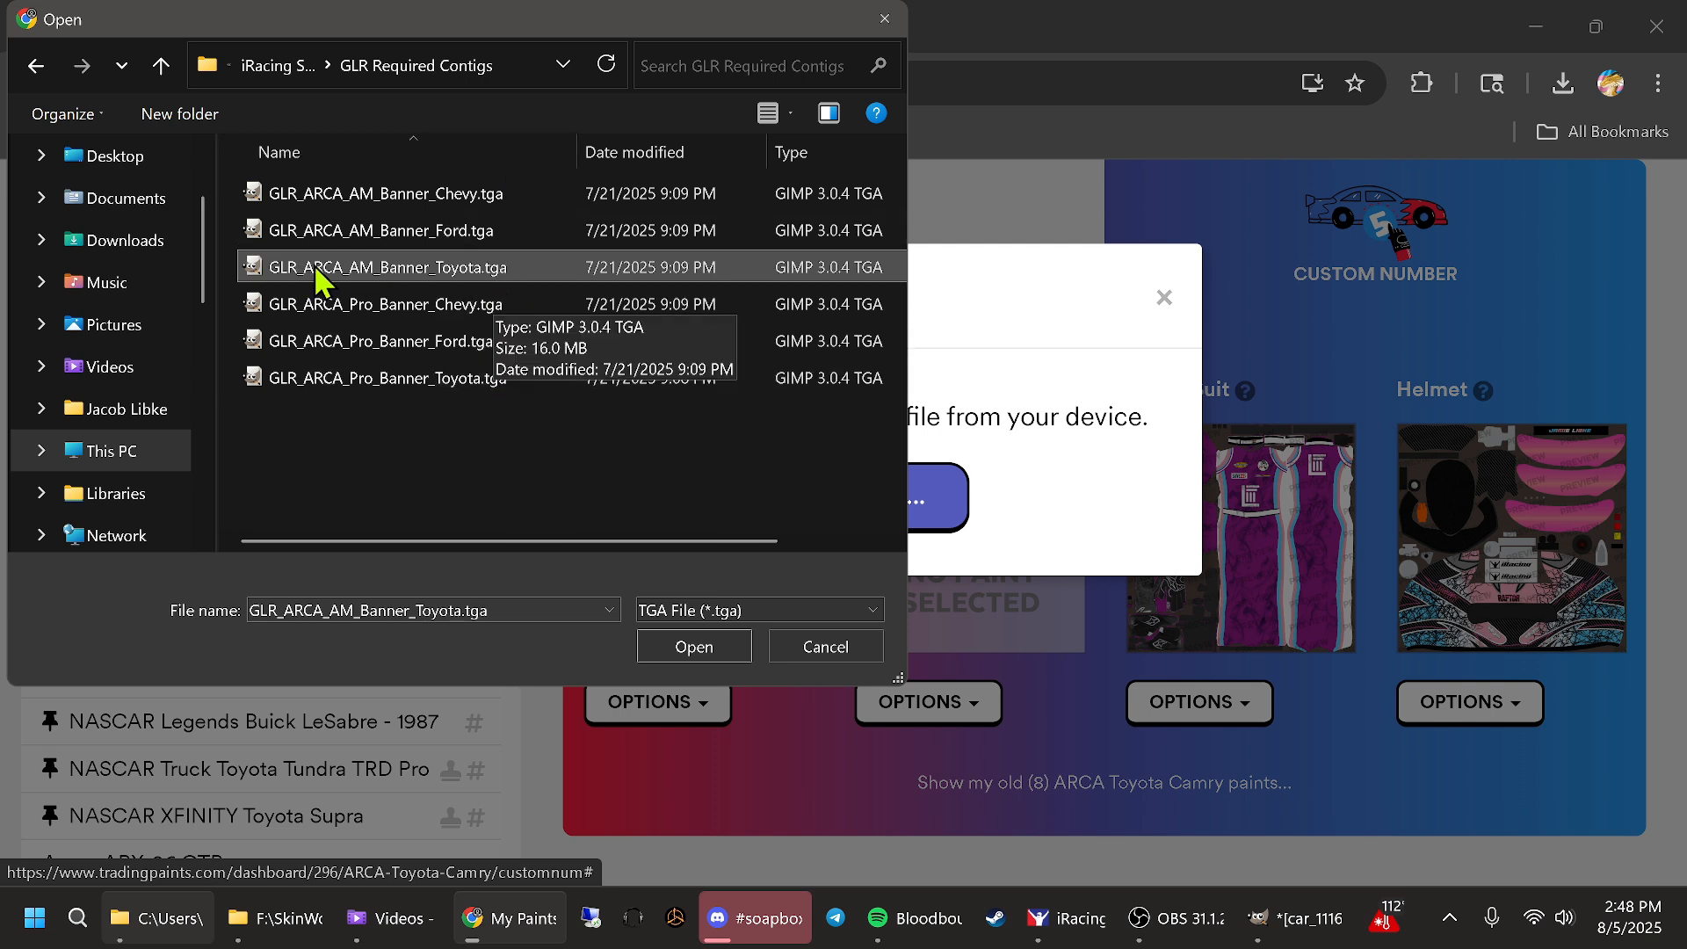
{"action": "left_click", "coordinate": [474, 270]}
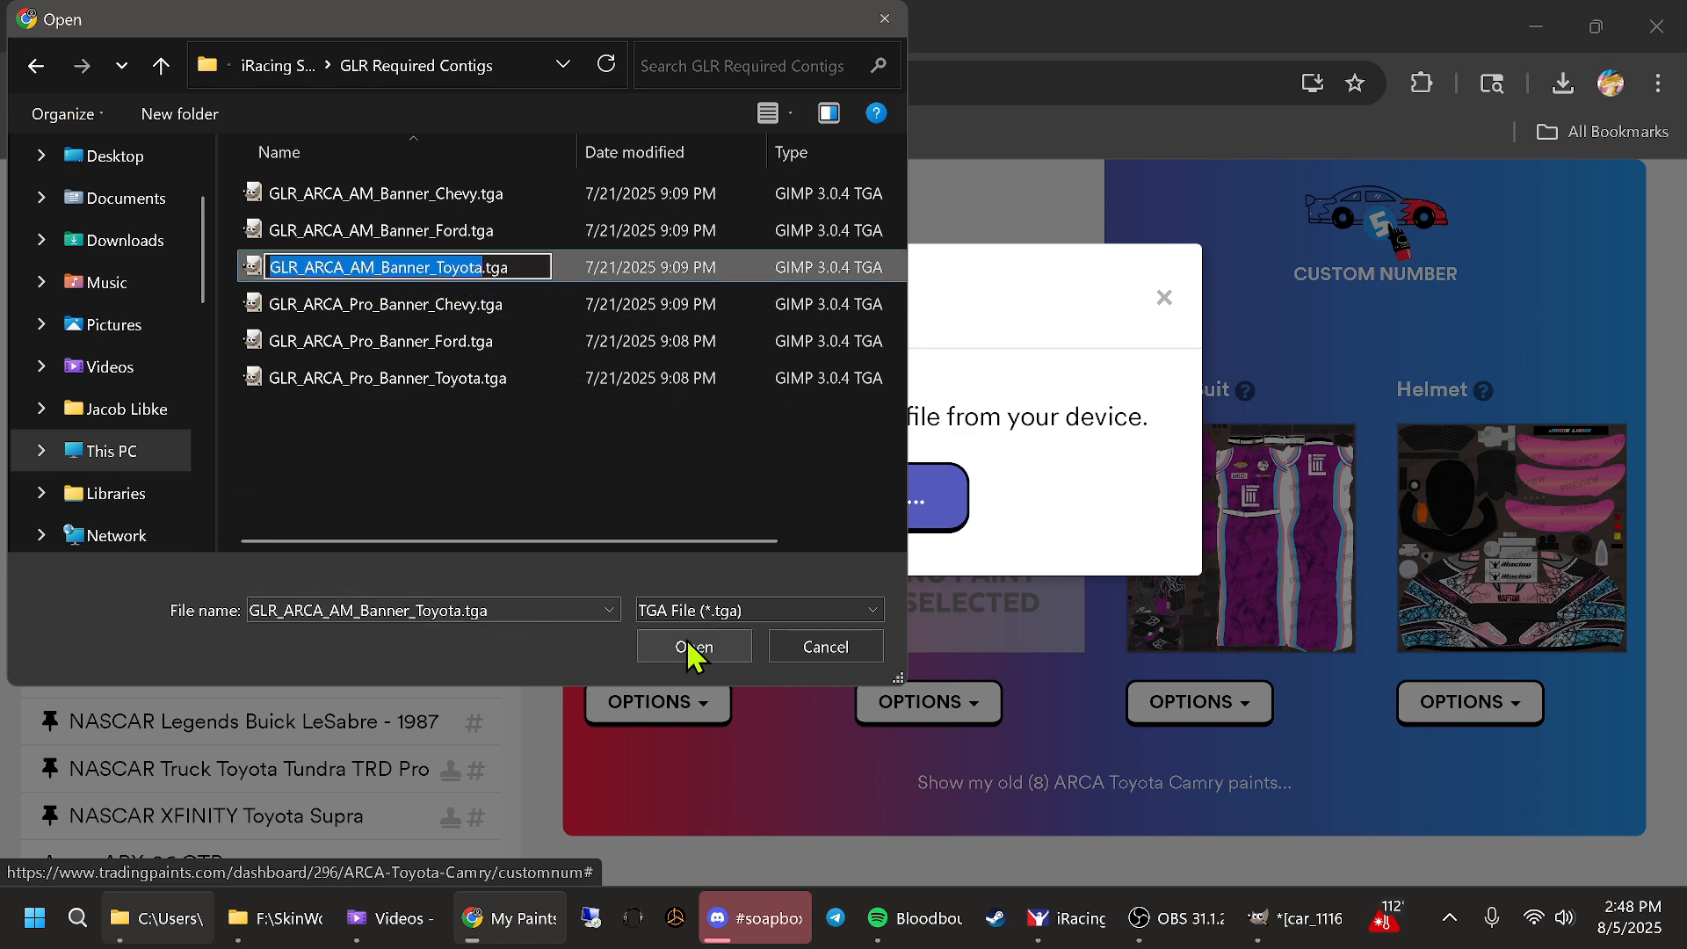
{"action": "left_click", "coordinate": [492, 343]}
{"action": "left_click", "coordinate": [478, 269]}
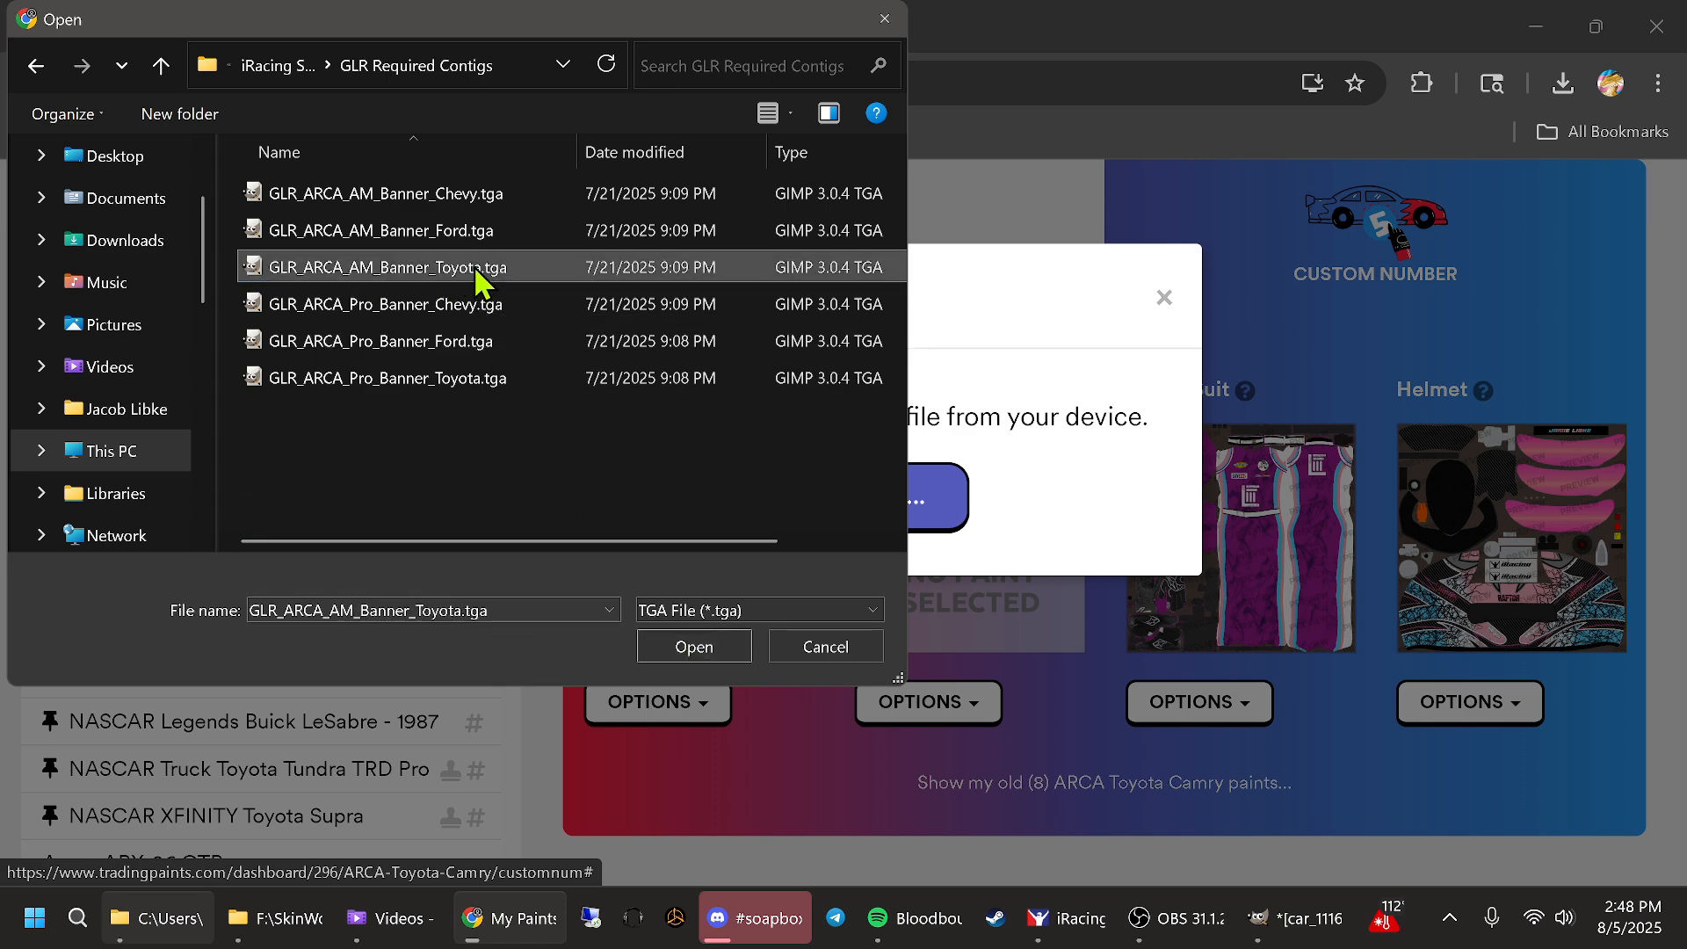
{"action": "left_click", "coordinate": [703, 651]}
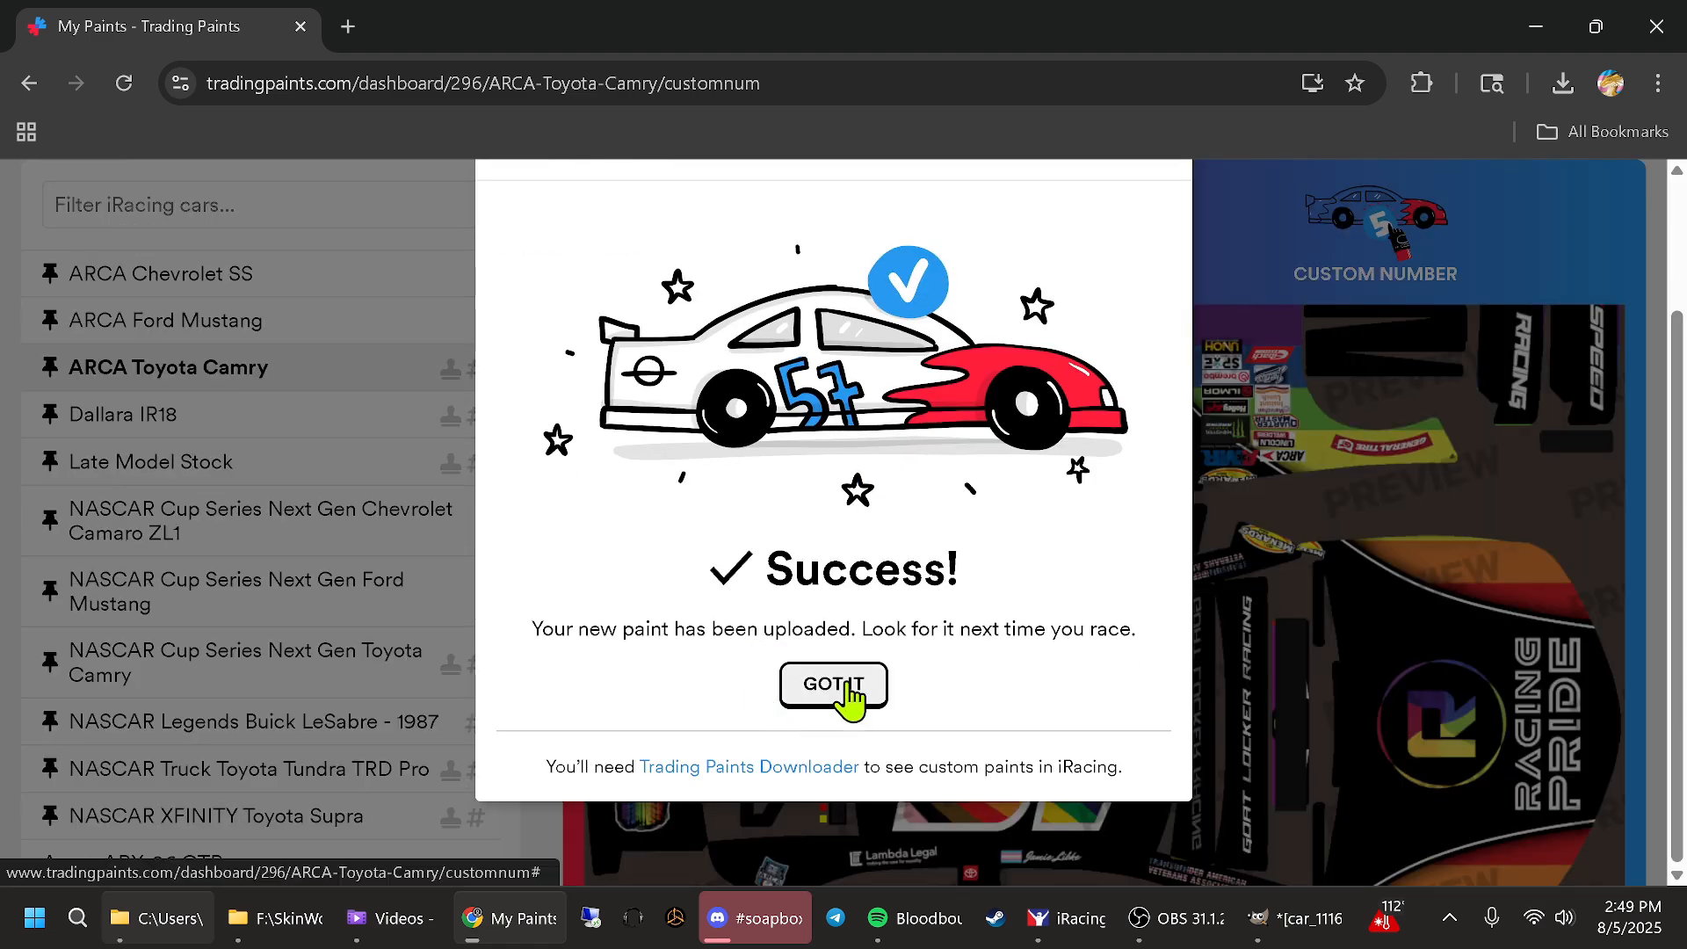
{"action": "left_click", "coordinate": [847, 690]}
Check the decal layer preview and the main custom-number paint of the ARCA Toyota Camry
{"action": "scroll", "coordinate": [853, 668], "scroll_direction": "down", "scroll_amount": 6}
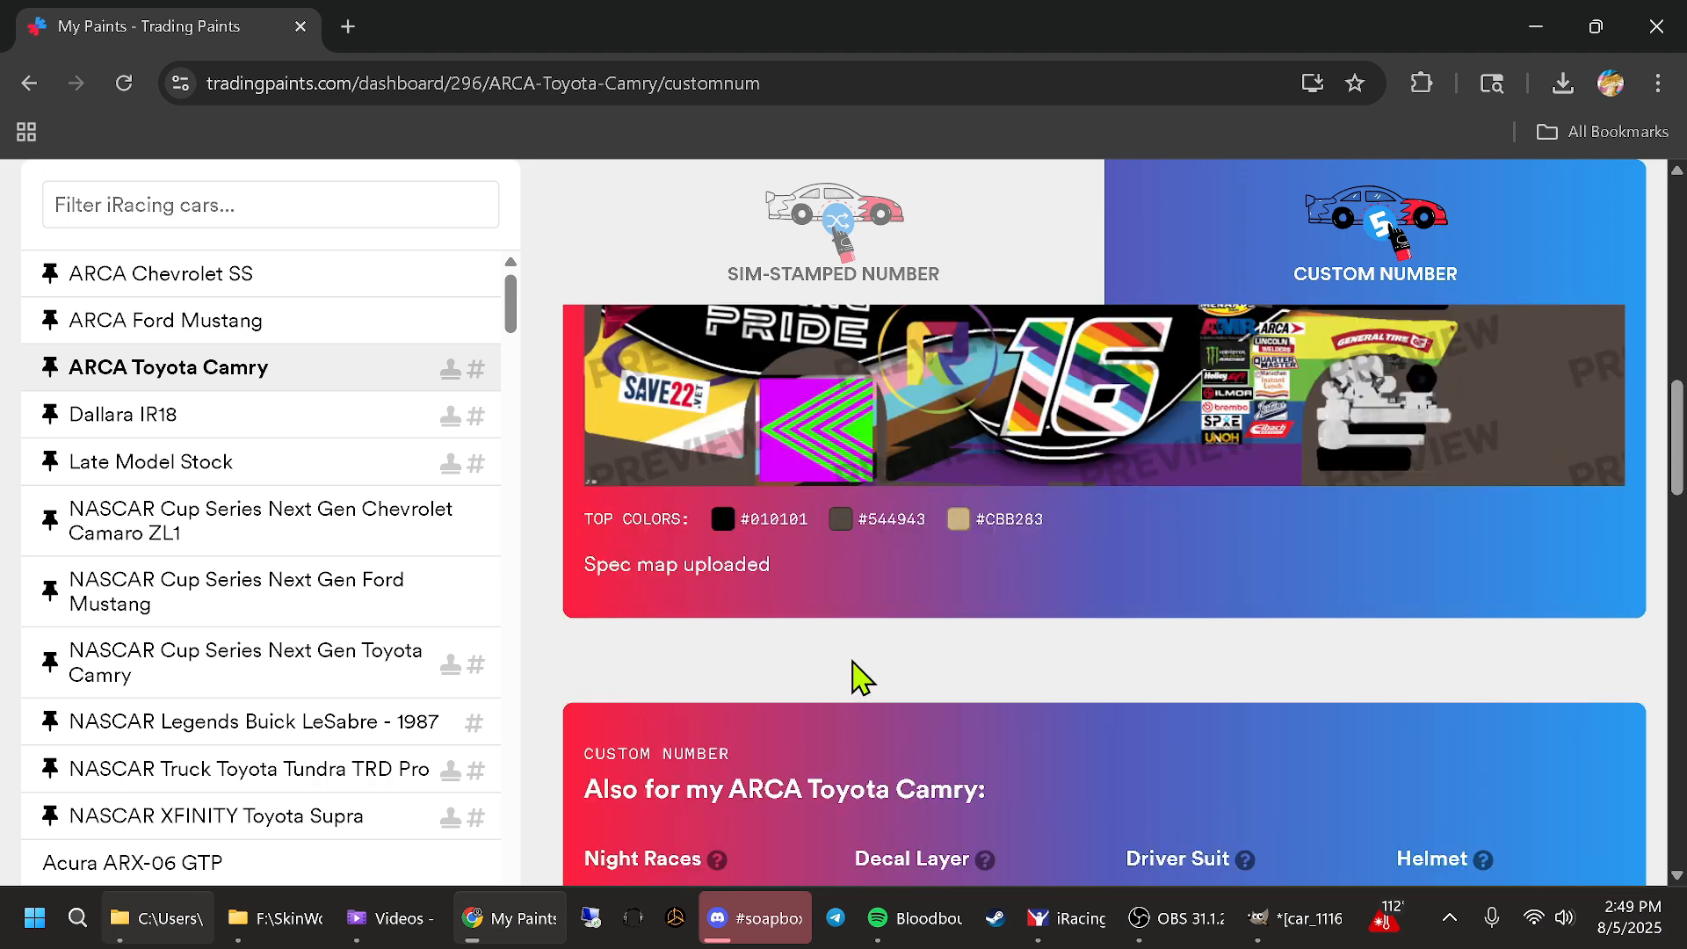
{"action": "scroll", "coordinate": [854, 659], "scroll_direction": "down", "scroll_amount": 3}
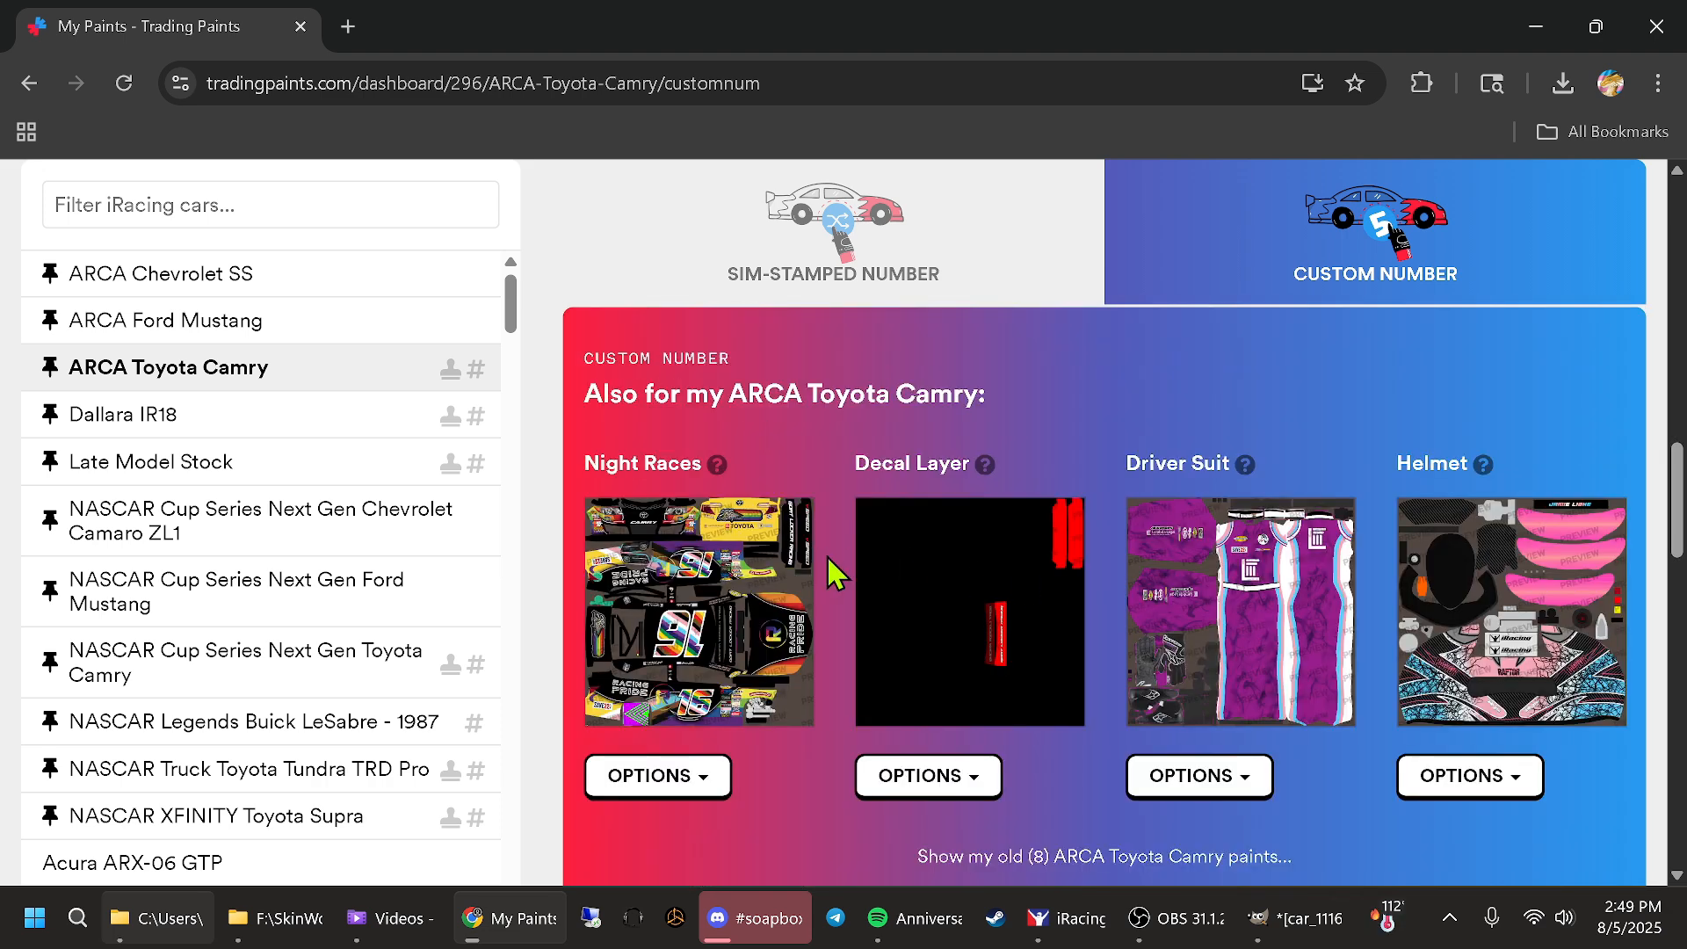
{"action": "scroll", "coordinate": [762, 509], "scroll_direction": "up", "scroll_amount": 3}
{"action": "scroll", "coordinate": [763, 508], "scroll_direction": "up", "scroll_amount": 15}
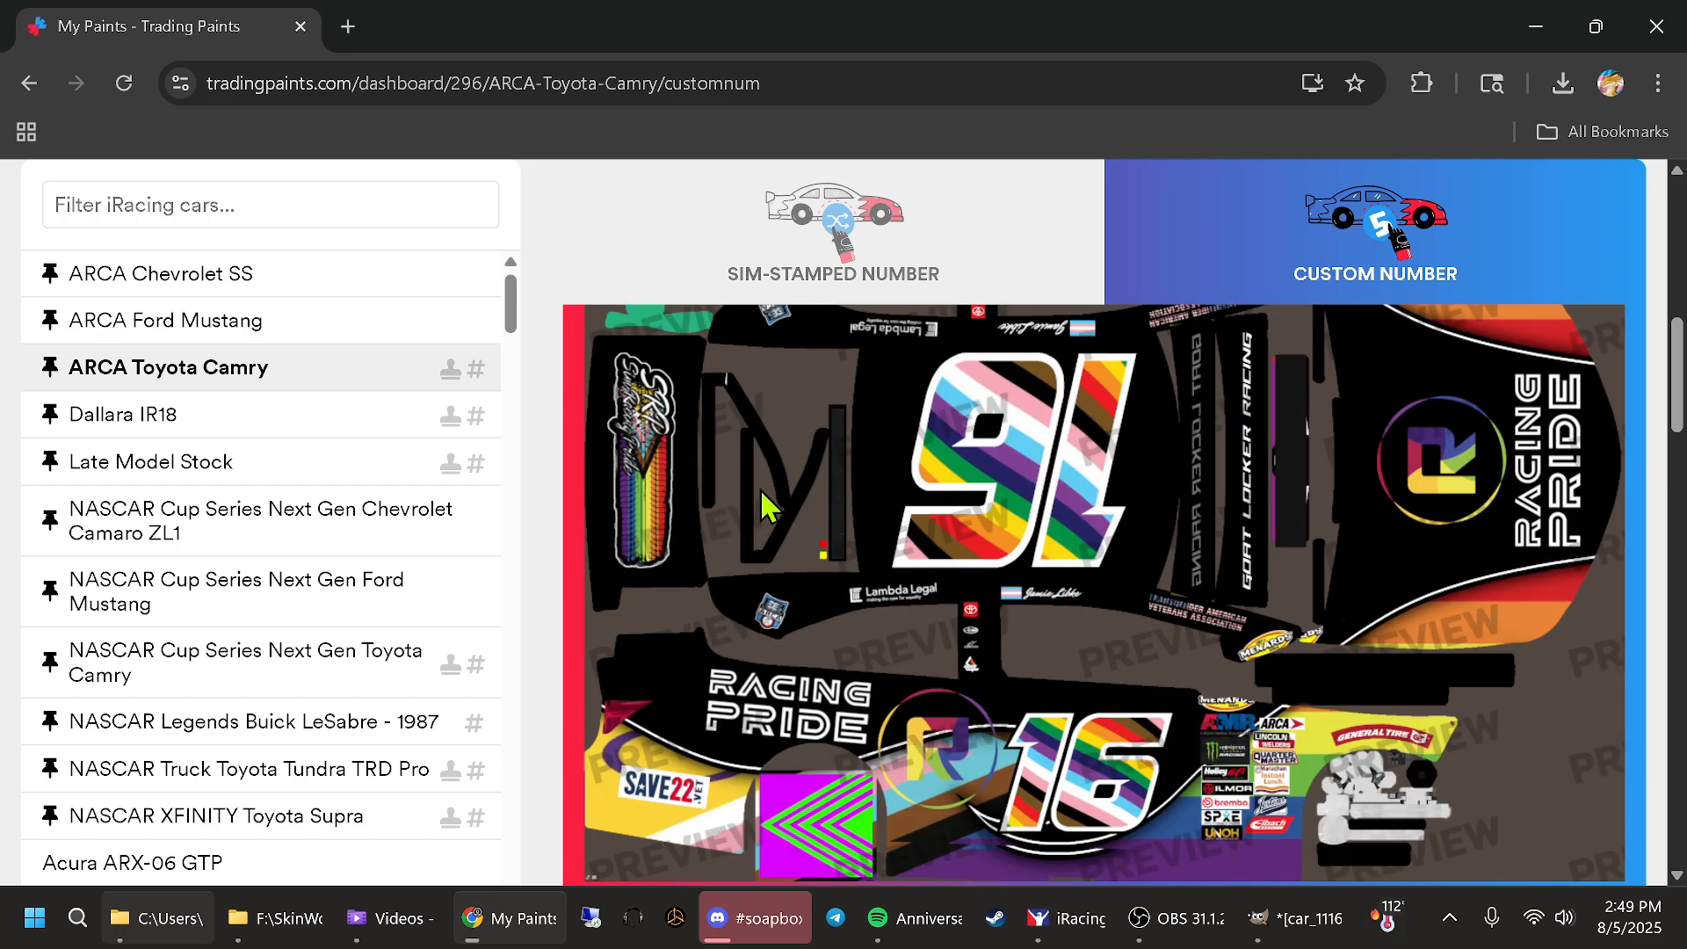
{"action": "scroll", "coordinate": [762, 508], "scroll_direction": "up", "scroll_amount": 1}
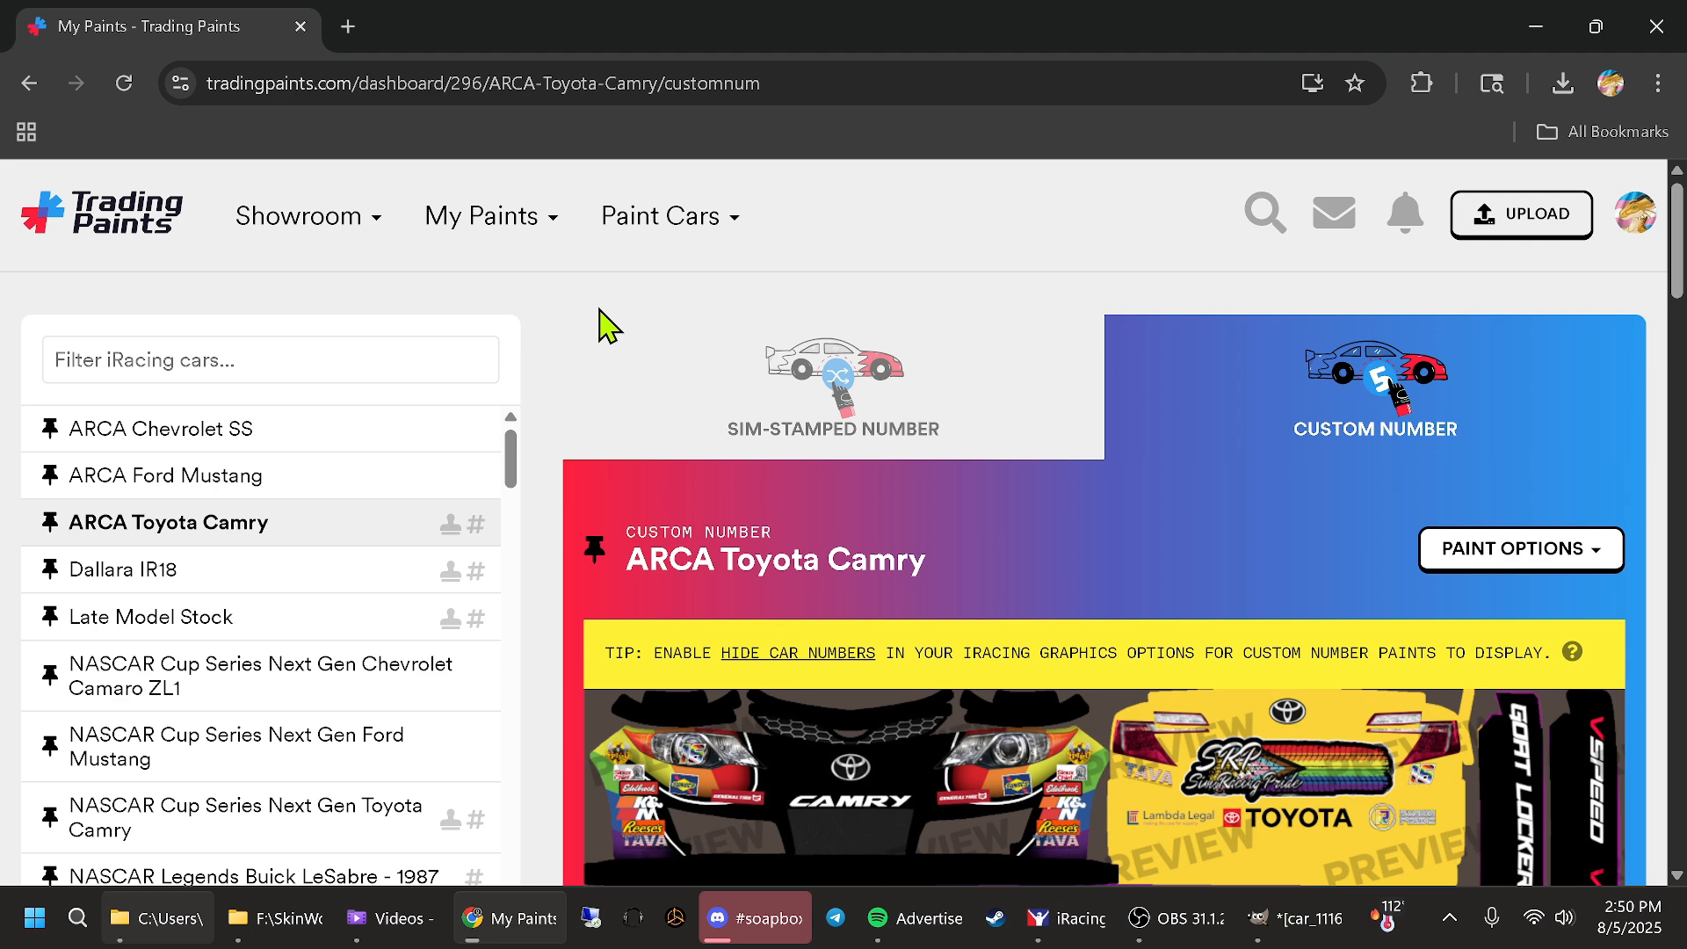
Open Paint Builder and create a new paint project for the ARCA Toyota Camry, keeping the suggested name
{"action": "mouse_move", "coordinate": [626, 230]}
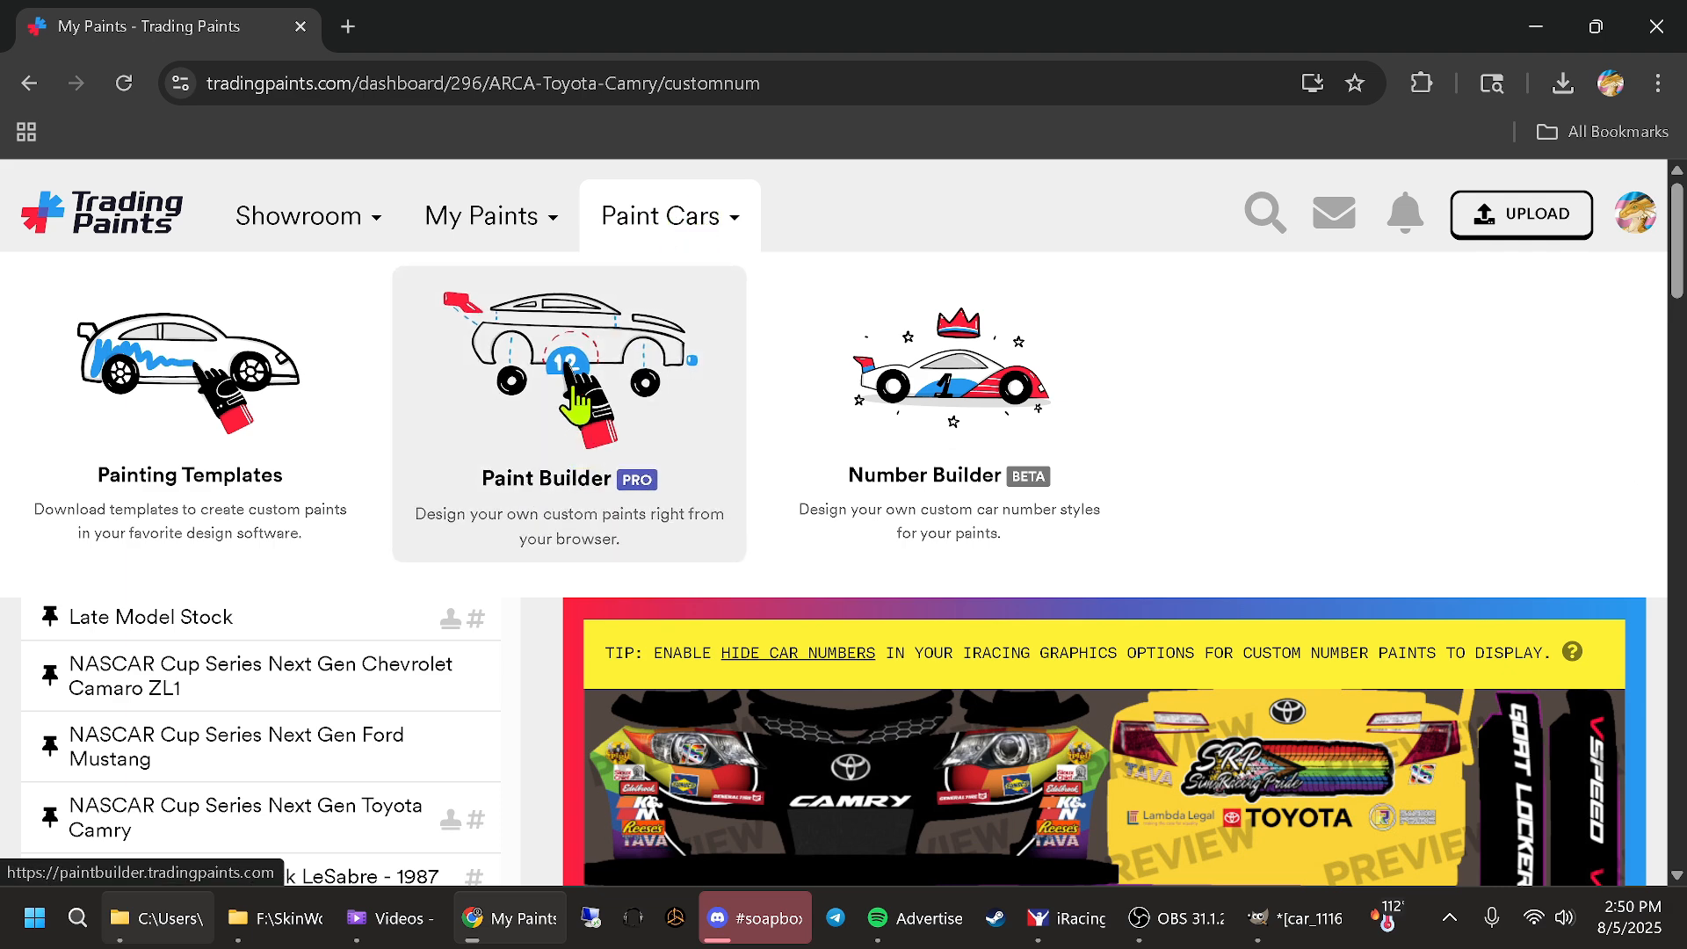
{"action": "left_click", "coordinate": [571, 415]}
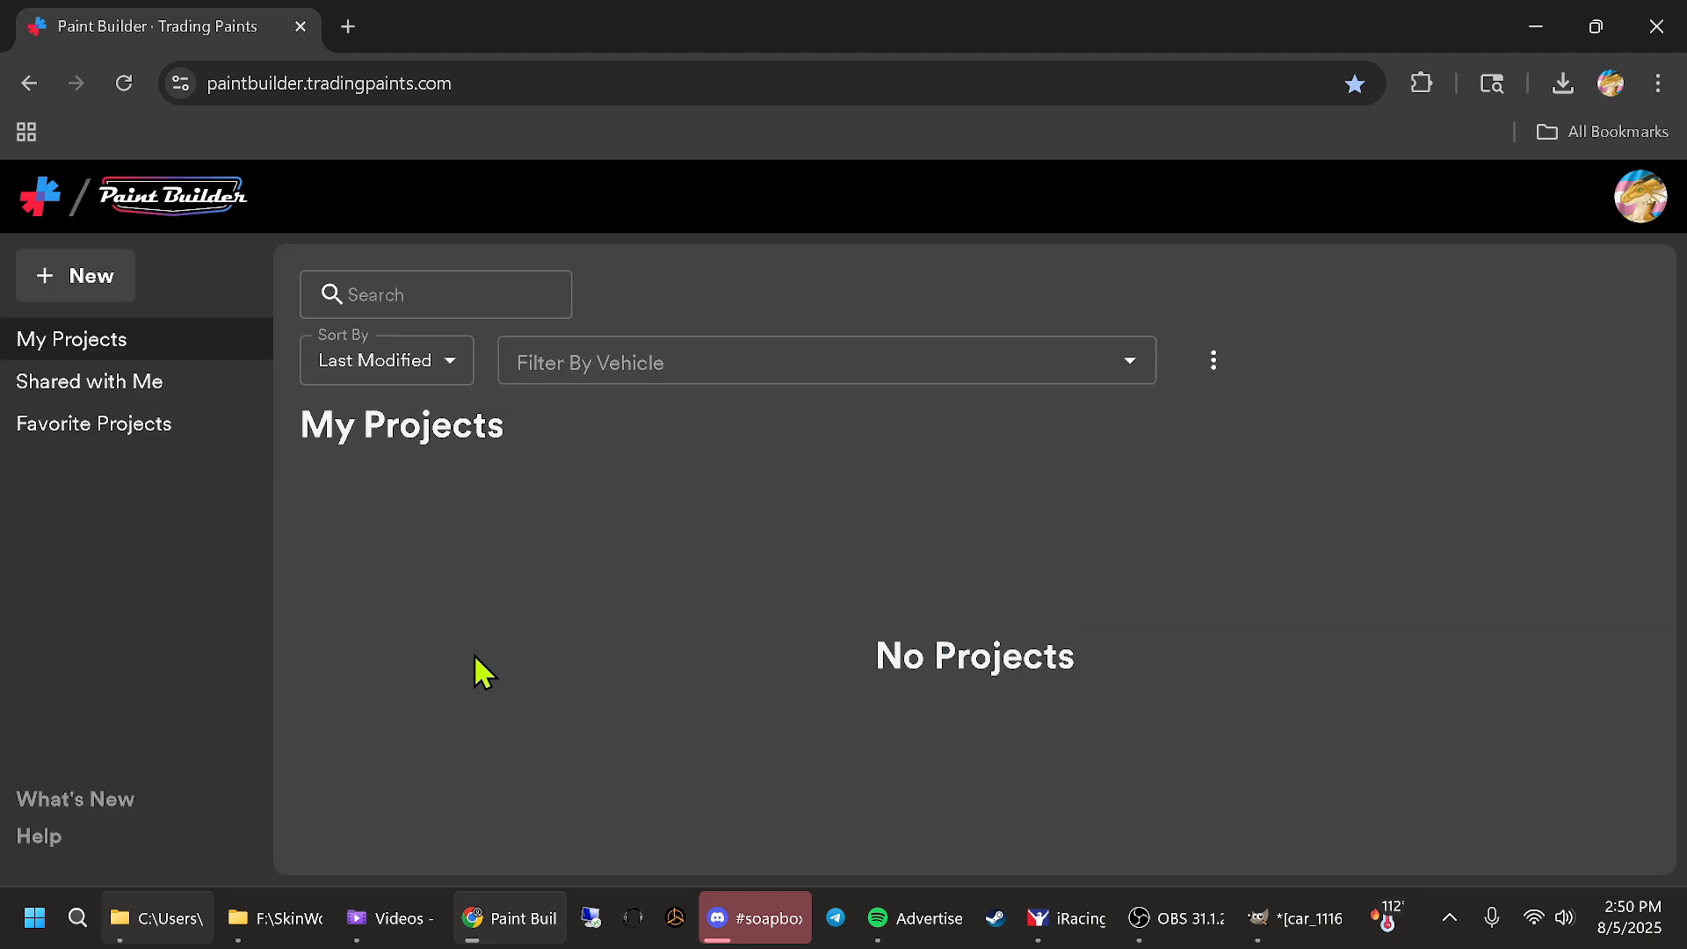
{"action": "left_click", "coordinate": [88, 286]}
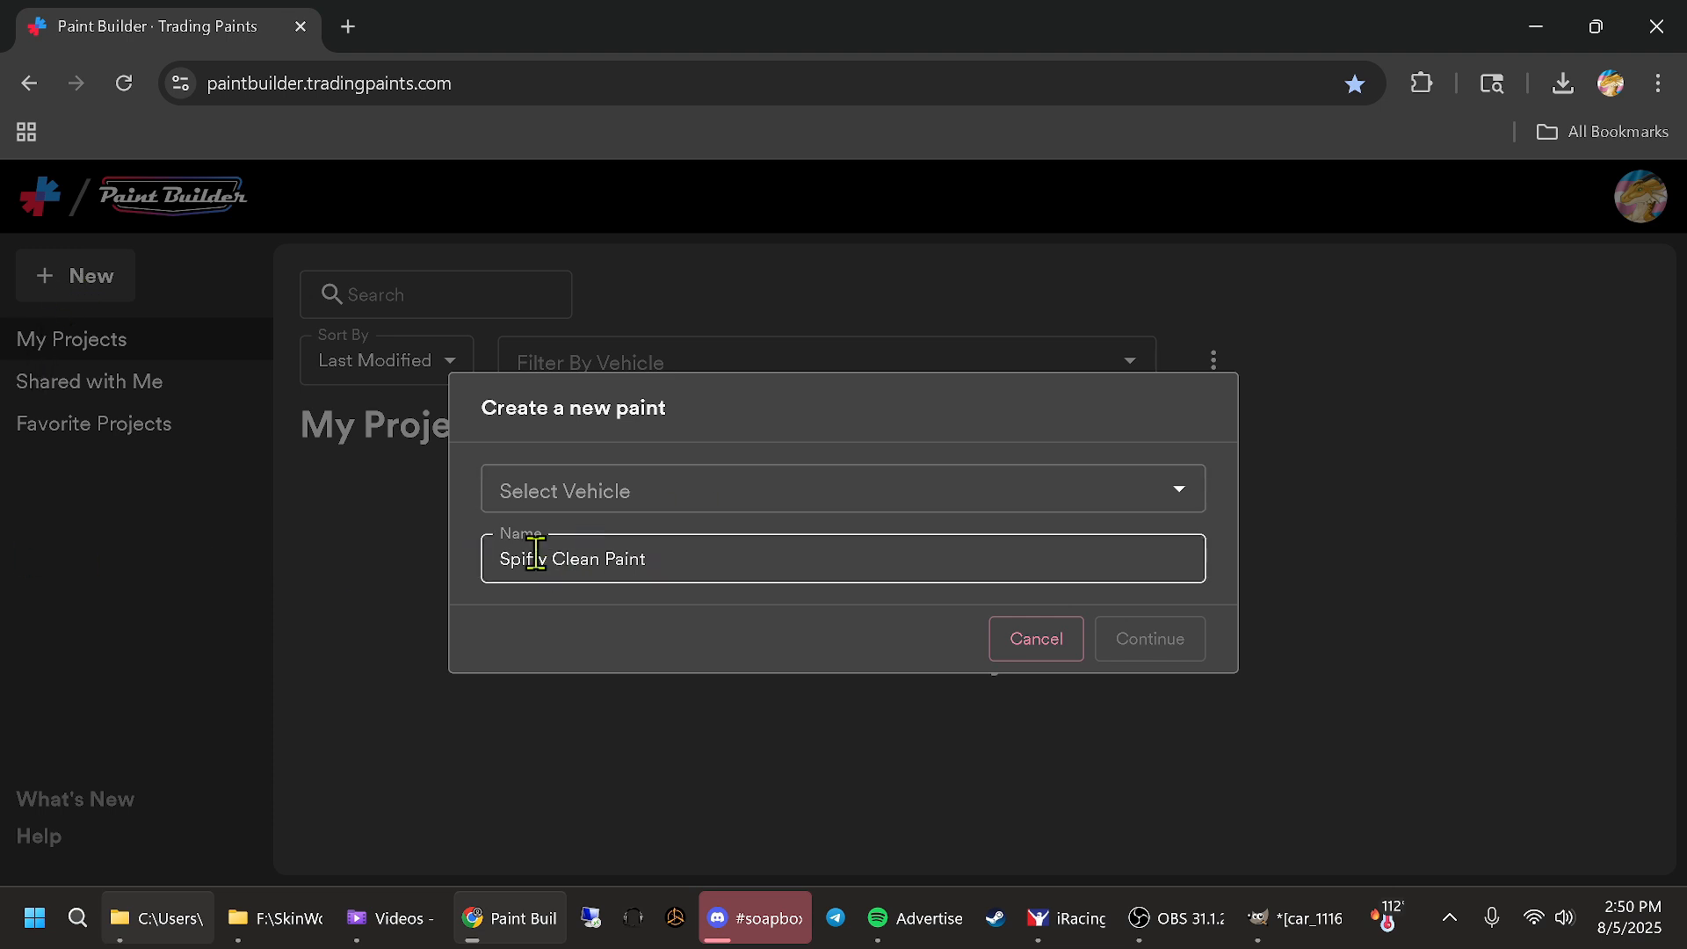
{"action": "left_click", "coordinate": [671, 490]}
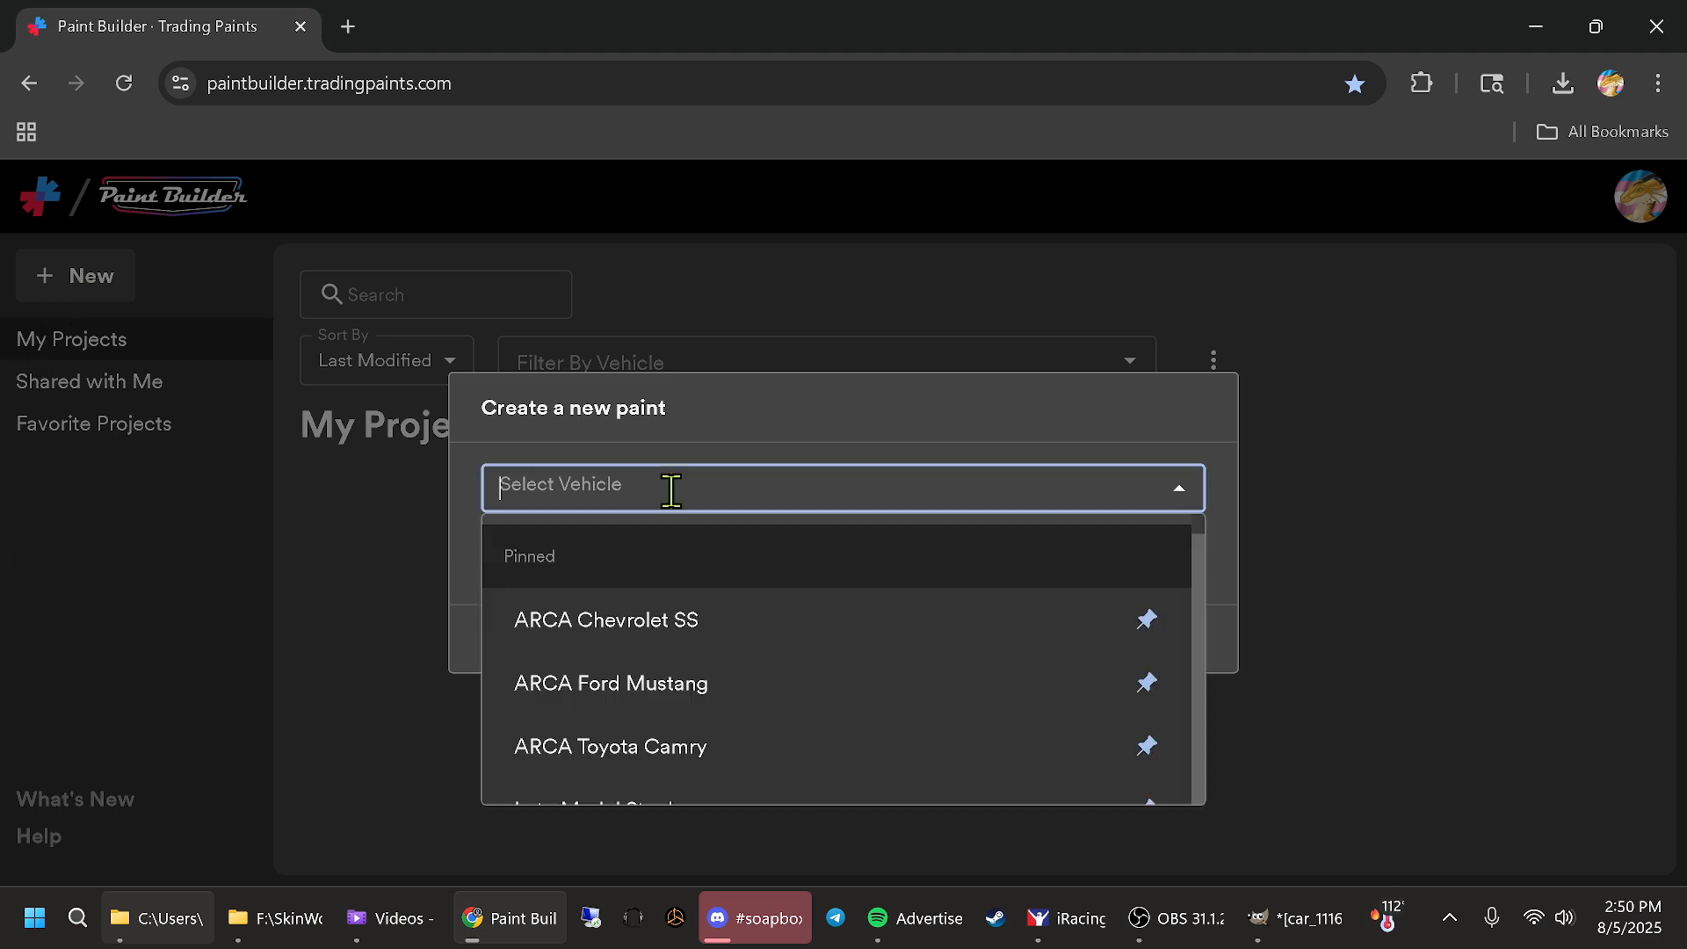
{"action": "left_click", "coordinate": [650, 753]}
{"action": "left_click", "coordinate": [1147, 650]}
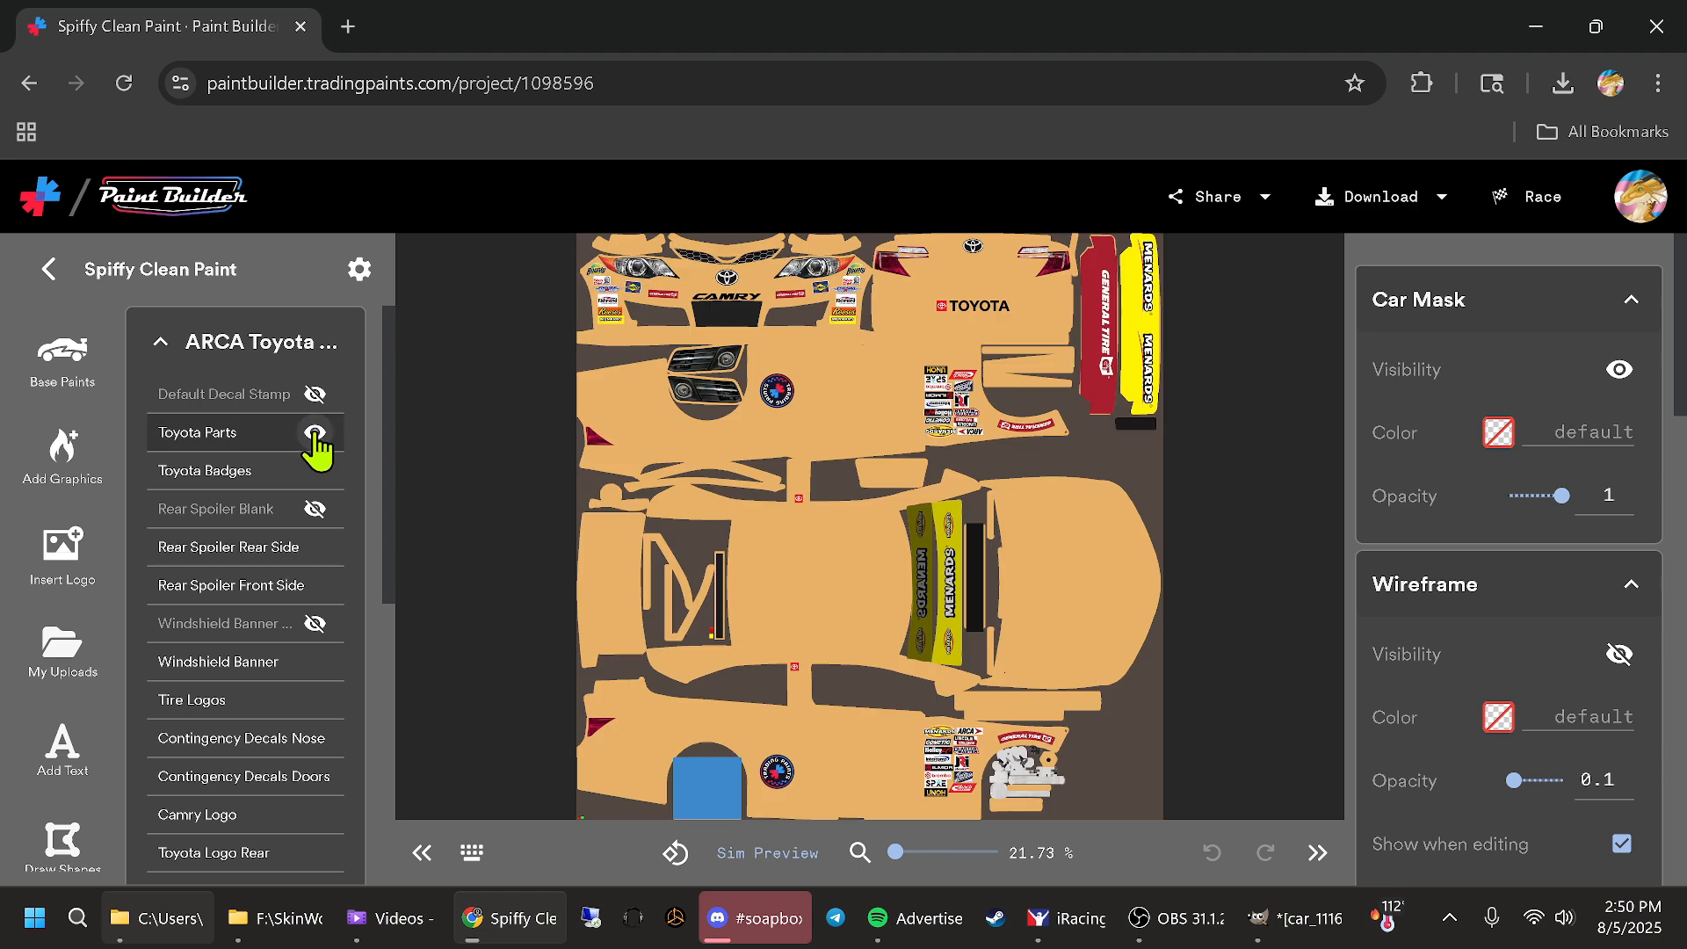
Hide the Toyota Parts, Toyota Badges, Rear Spoiler Rear Side and Front Side, Windshield Banner, Tire Logos, and both Contingency Decals template layers
{"action": "left_click", "coordinate": [315, 432]}
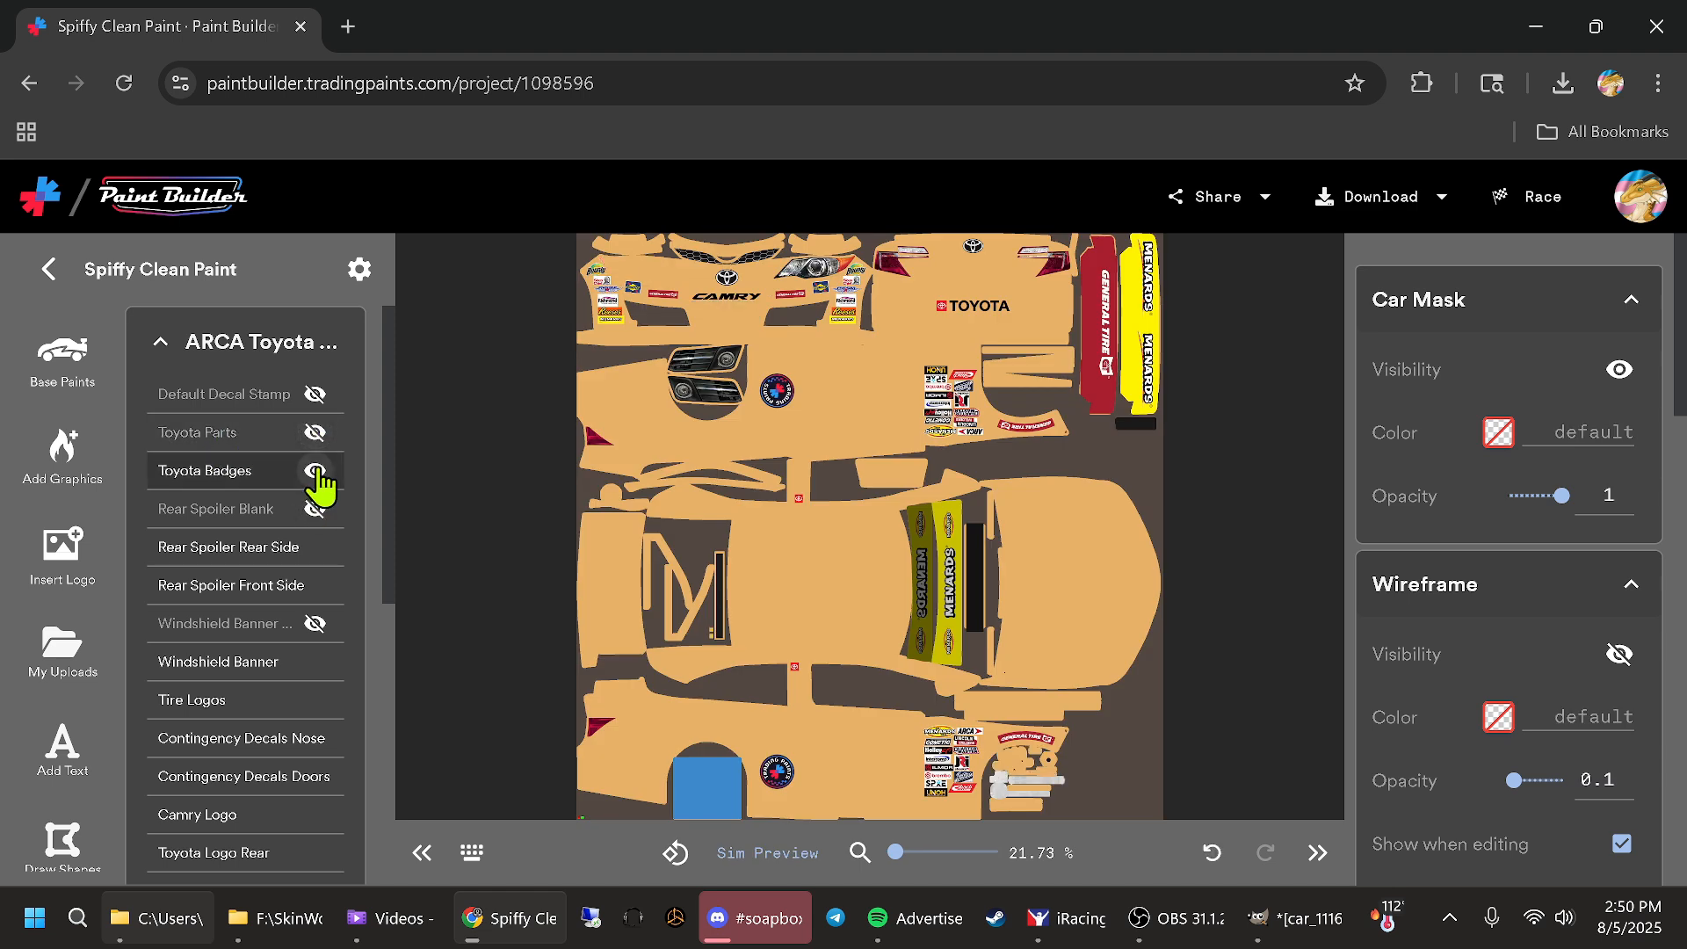
{"action": "left_click", "coordinate": [314, 470]}
{"action": "left_click", "coordinate": [315, 585]}
{"action": "left_click", "coordinate": [315, 662]}
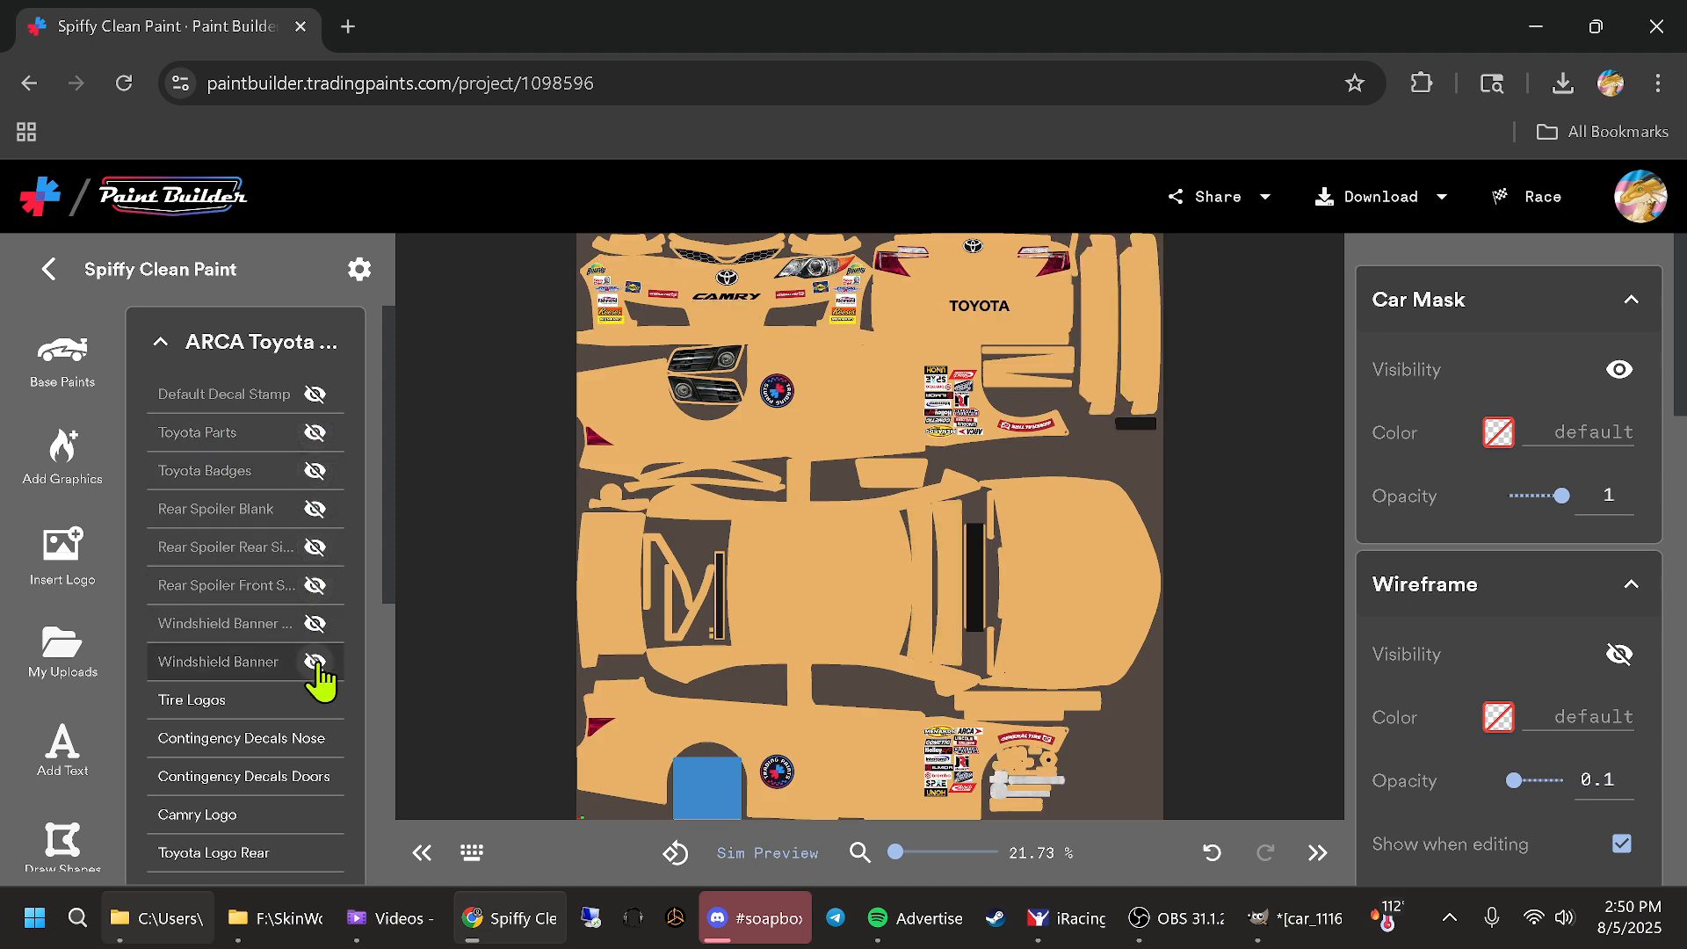
{"action": "left_click", "coordinate": [315, 699]}
{"action": "left_click", "coordinate": [314, 739]}
{"action": "left_click", "coordinate": [314, 776]}
Hide the Camry Logo, Toyota Logo Rear, Tape, Pitbox Colors, Pitboard and Profile Image template layers
{"action": "scroll", "coordinate": [321, 791], "scroll_direction": "down", "scroll_amount": 2}
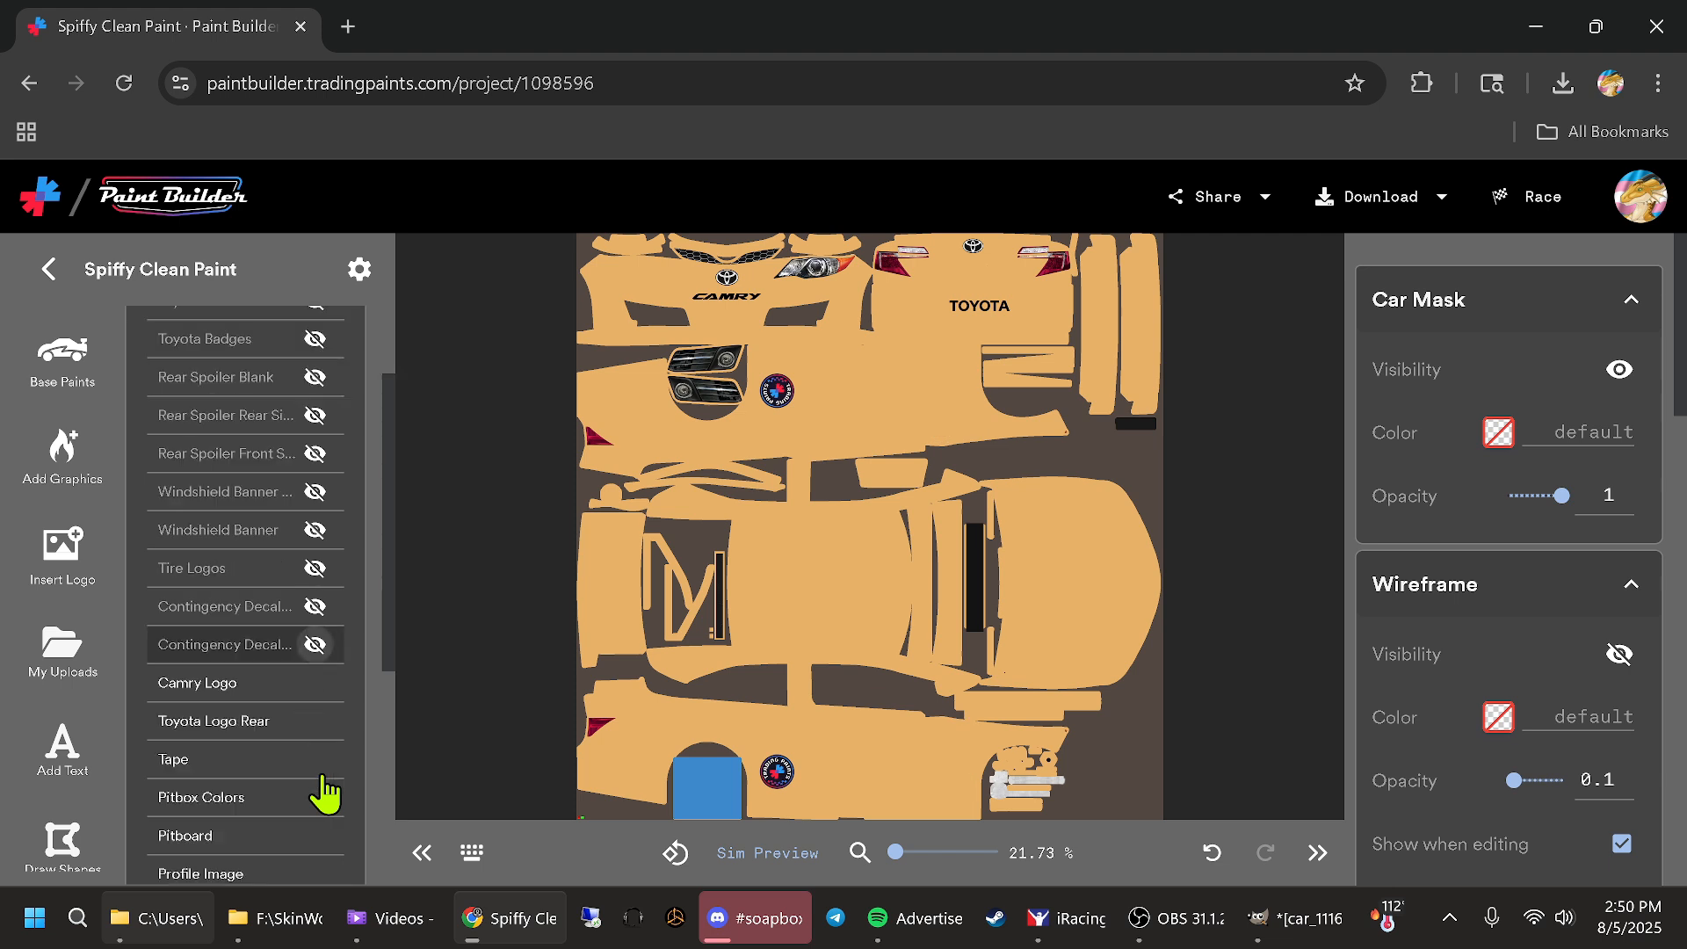
{"action": "left_click", "coordinate": [315, 683]}
{"action": "left_click", "coordinate": [315, 721]}
{"action": "left_click", "coordinate": [314, 759]}
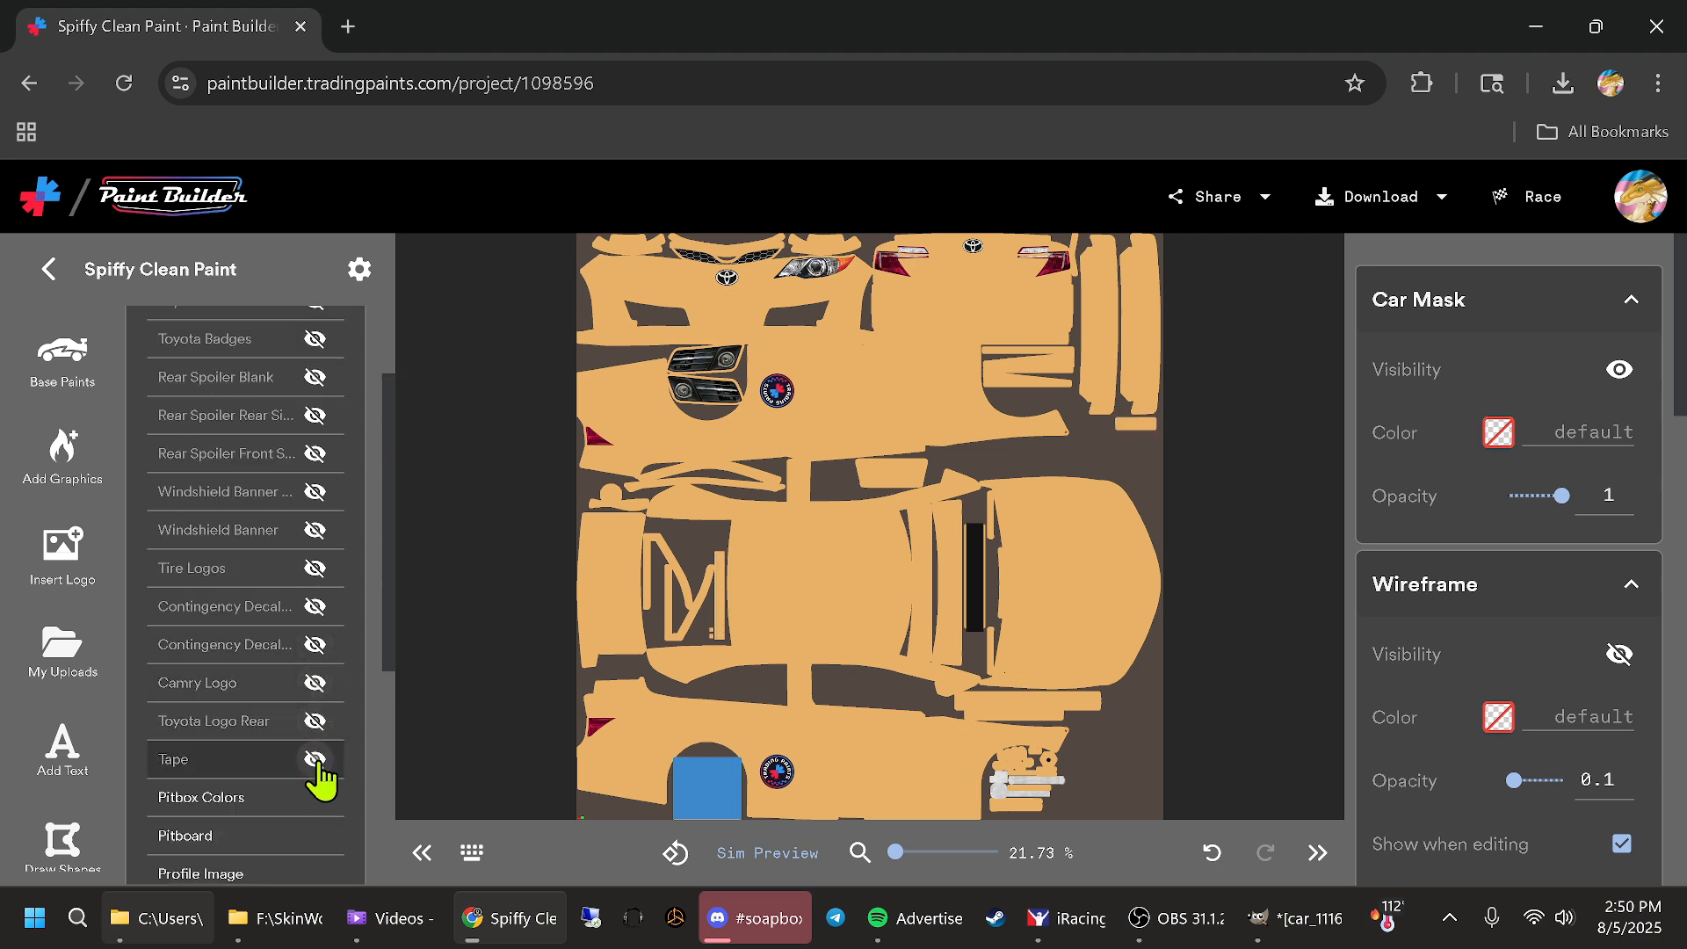
{"action": "left_click", "coordinate": [314, 797]}
{"action": "left_click", "coordinate": [315, 835]}
{"action": "scroll", "coordinate": [318, 839], "scroll_direction": "down", "scroll_amount": 5}
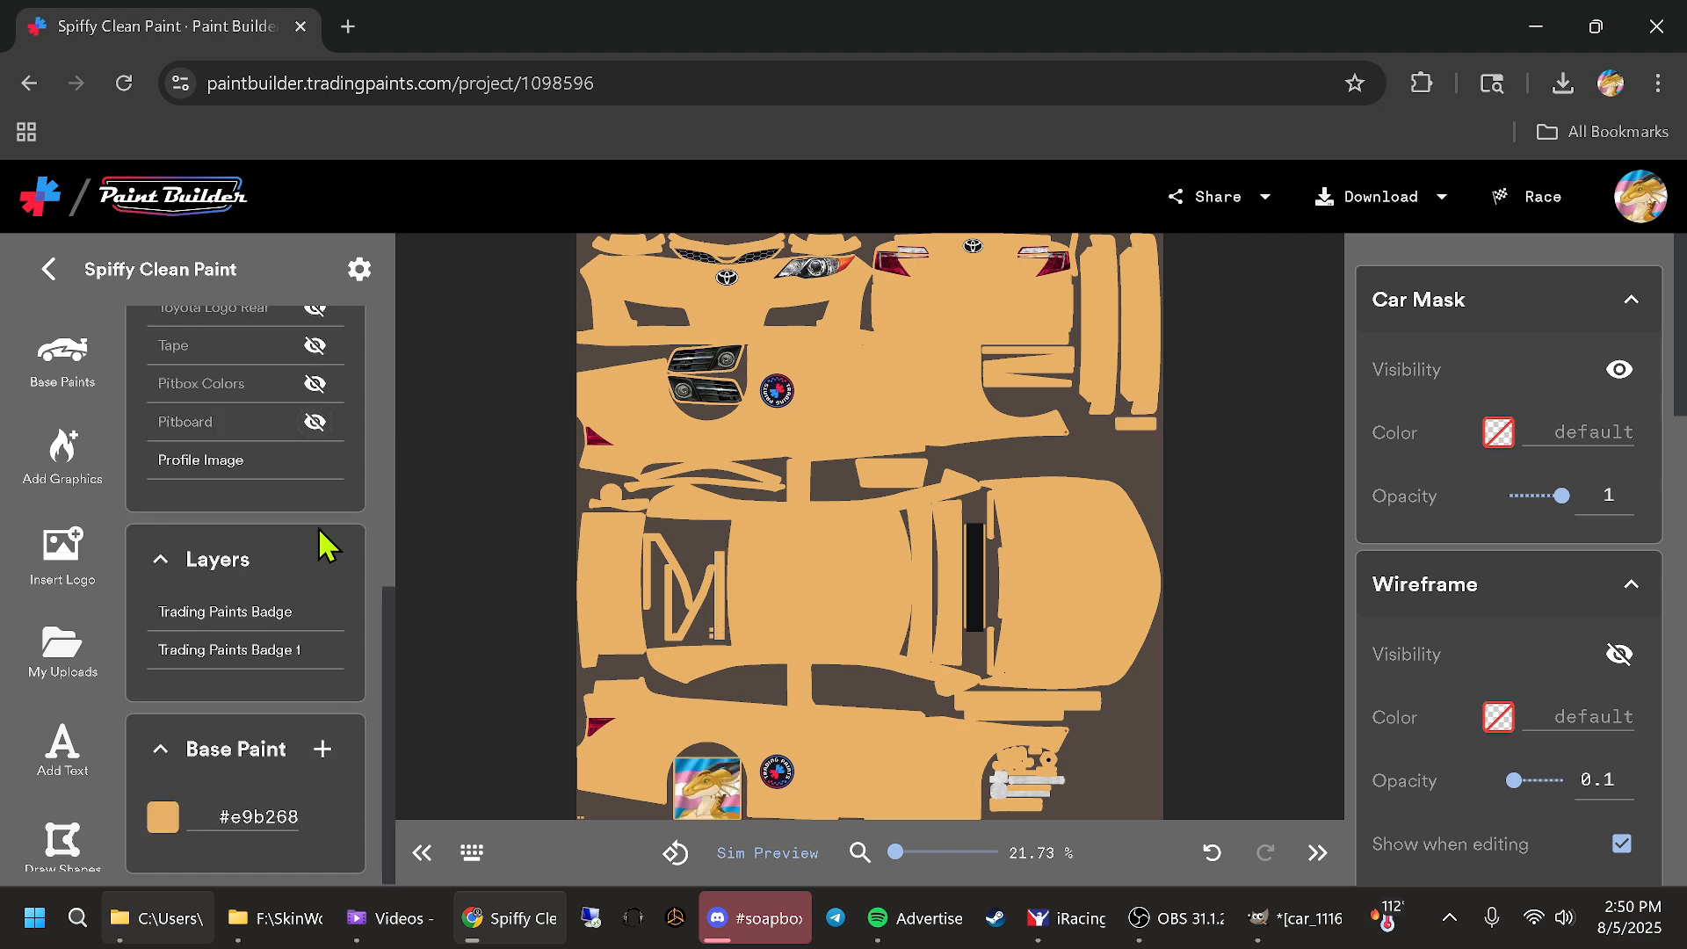
{"action": "left_click", "coordinate": [314, 460]}
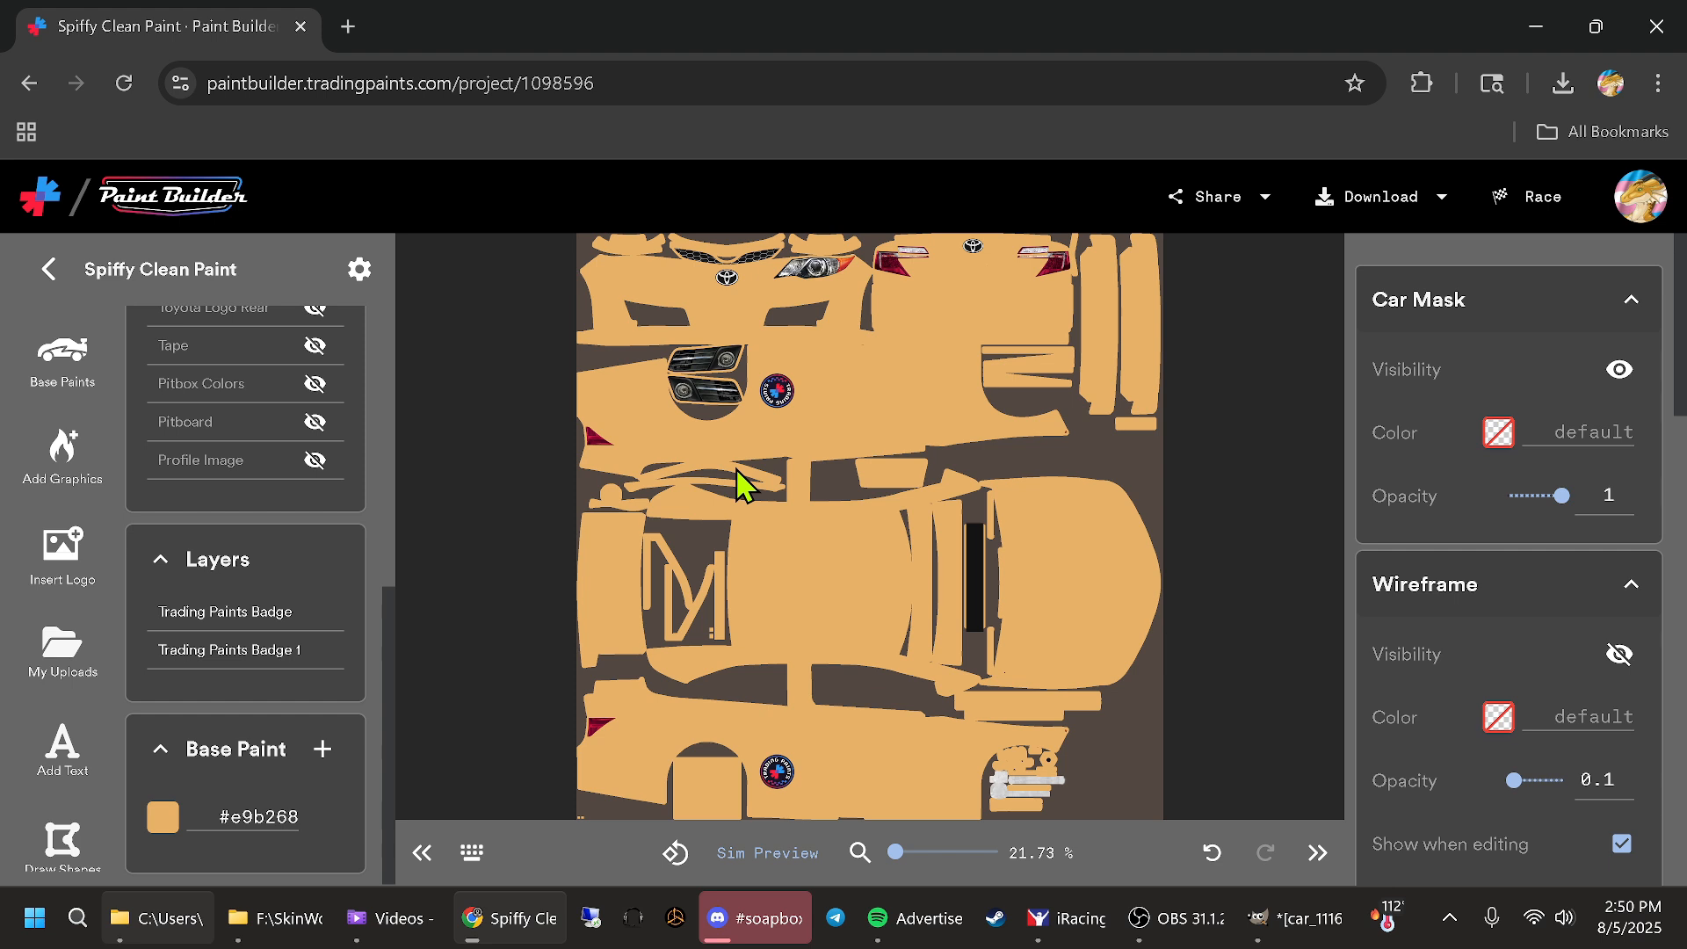
Delete both Trading Paints Badge layers from the project
{"action": "scroll", "coordinate": [776, 391], "scroll_direction": "up", "scroll_amount": 3}
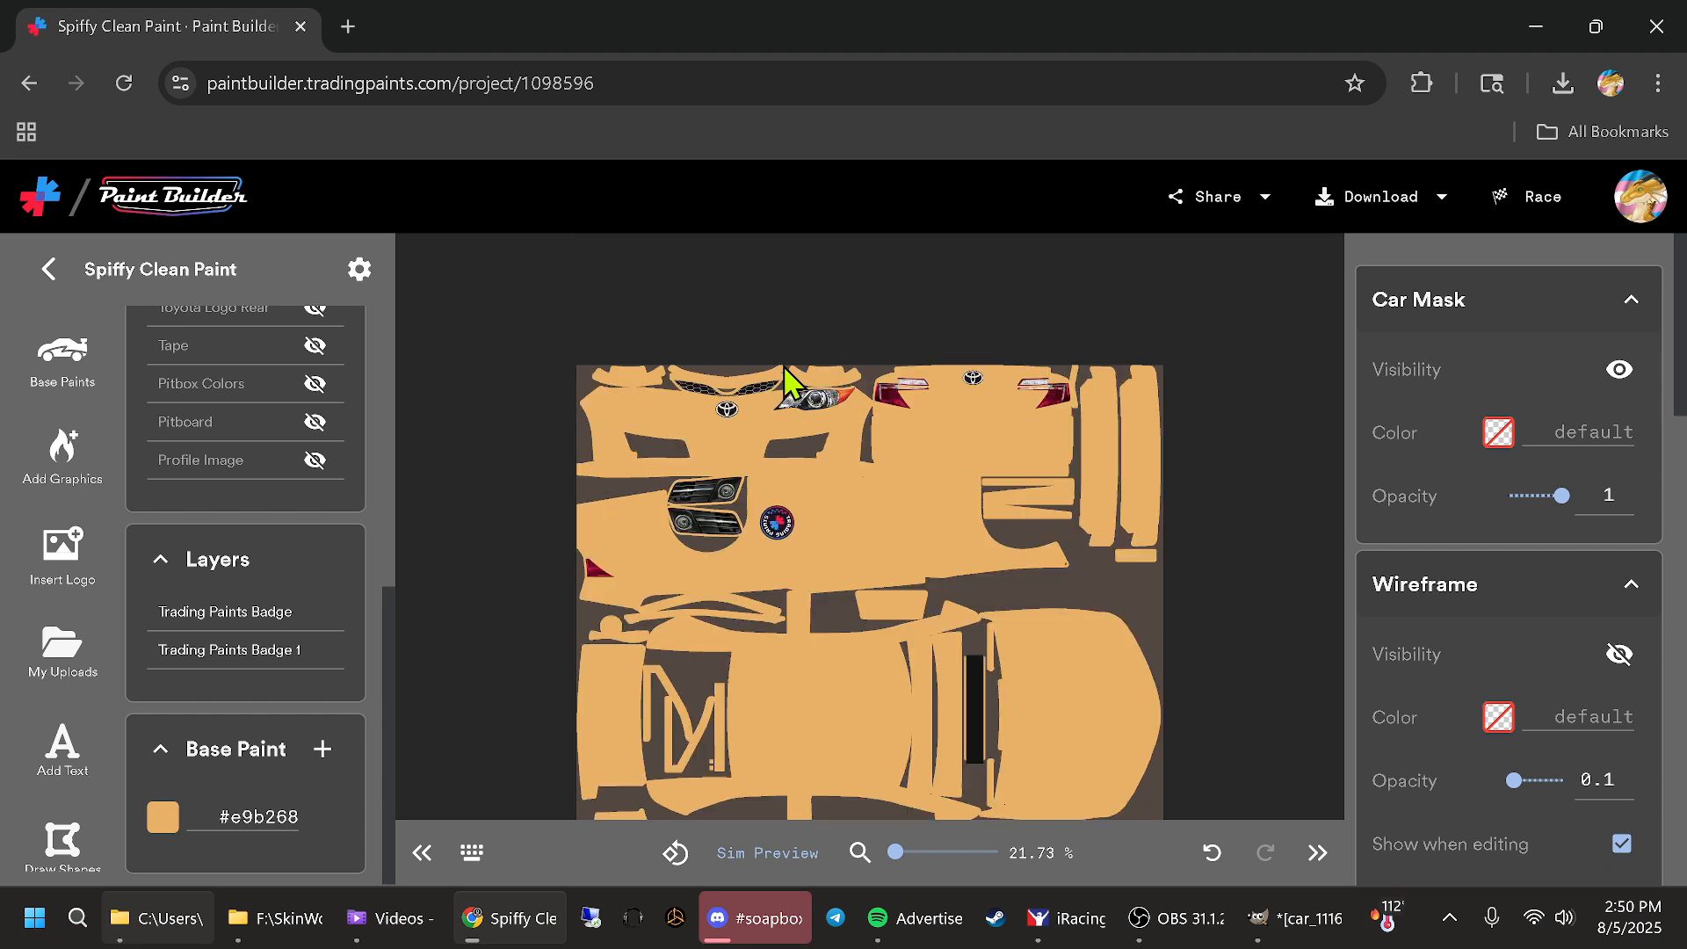
{"action": "scroll", "coordinate": [758, 465], "scroll_direction": "down", "scroll_amount": 3}
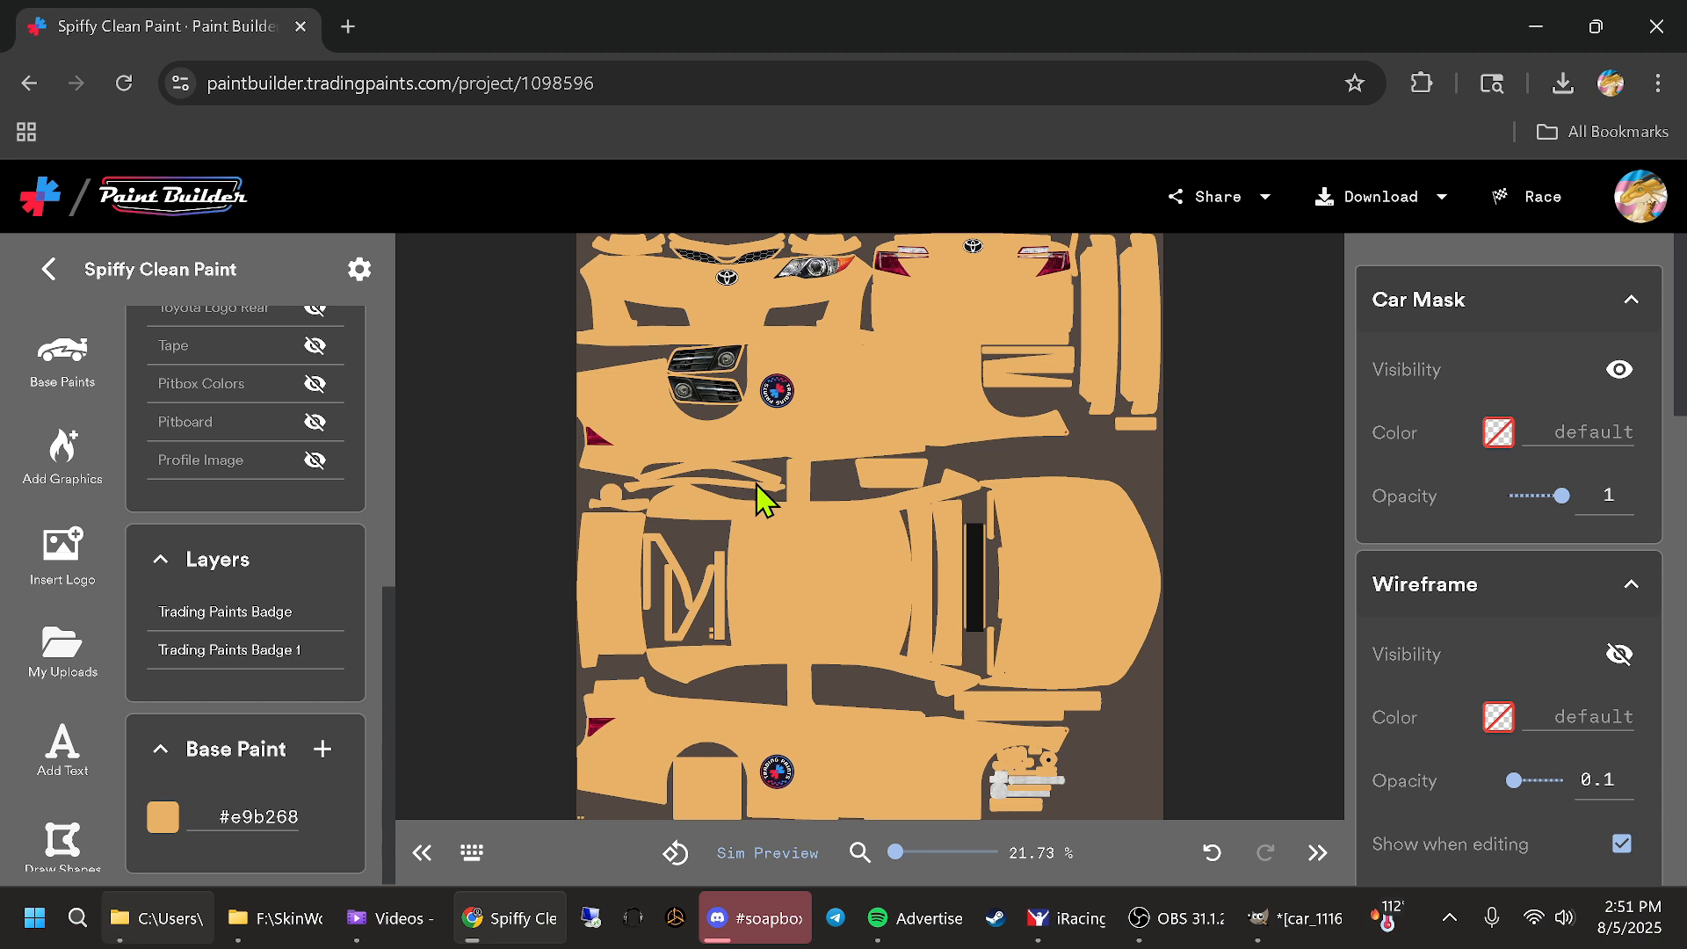
{"action": "scroll", "coordinate": [290, 489], "scroll_direction": "up", "scroll_amount": 6}
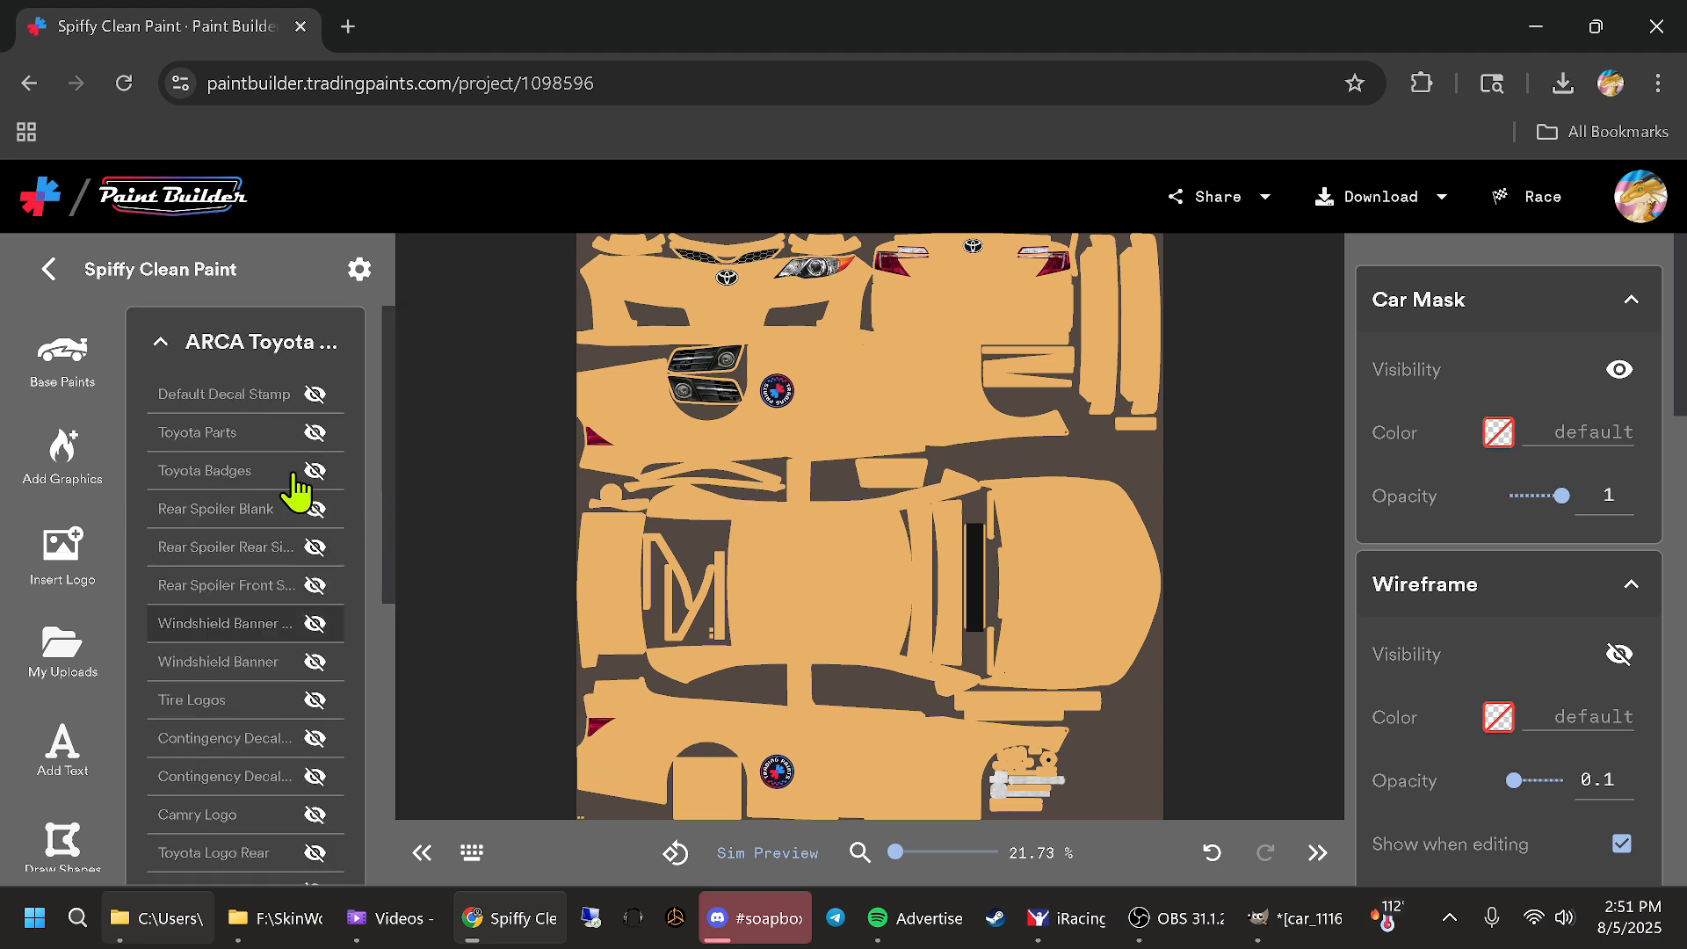
{"action": "scroll", "coordinate": [299, 492], "scroll_direction": "down", "scroll_amount": 4}
{"action": "scroll", "coordinate": [299, 489], "scroll_direction": "down", "scroll_amount": 3}
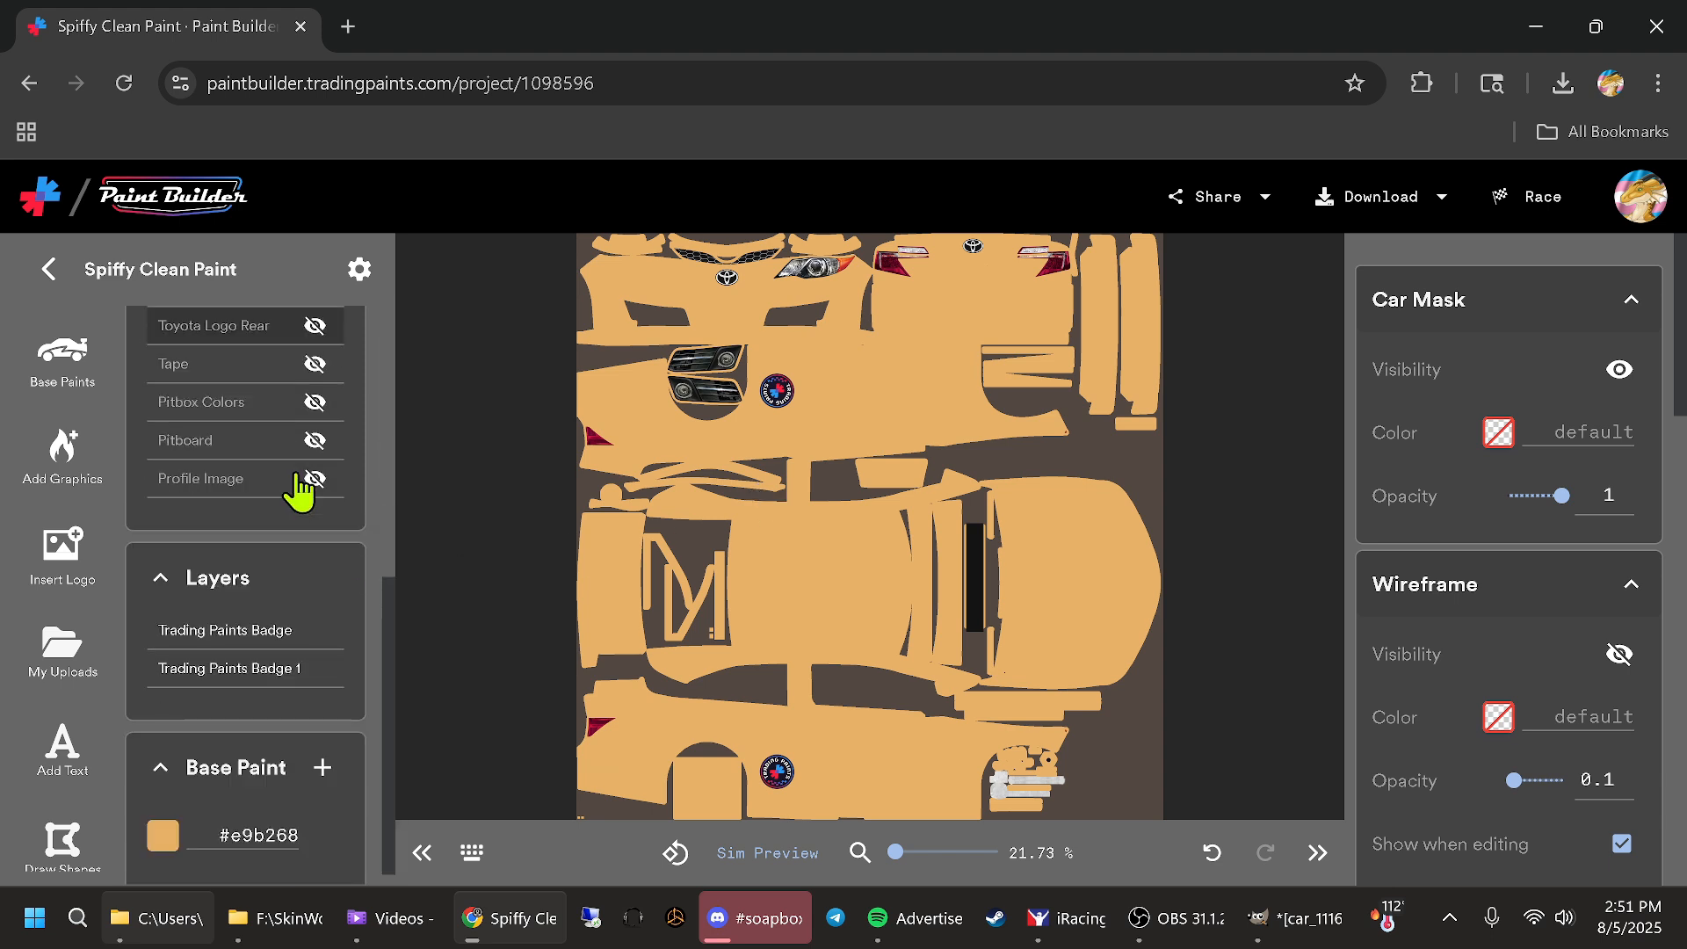
{"action": "left_click", "coordinate": [229, 646]}
{"action": "right_click", "coordinate": [228, 646]}
{"action": "left_click", "coordinate": [321, 823]}
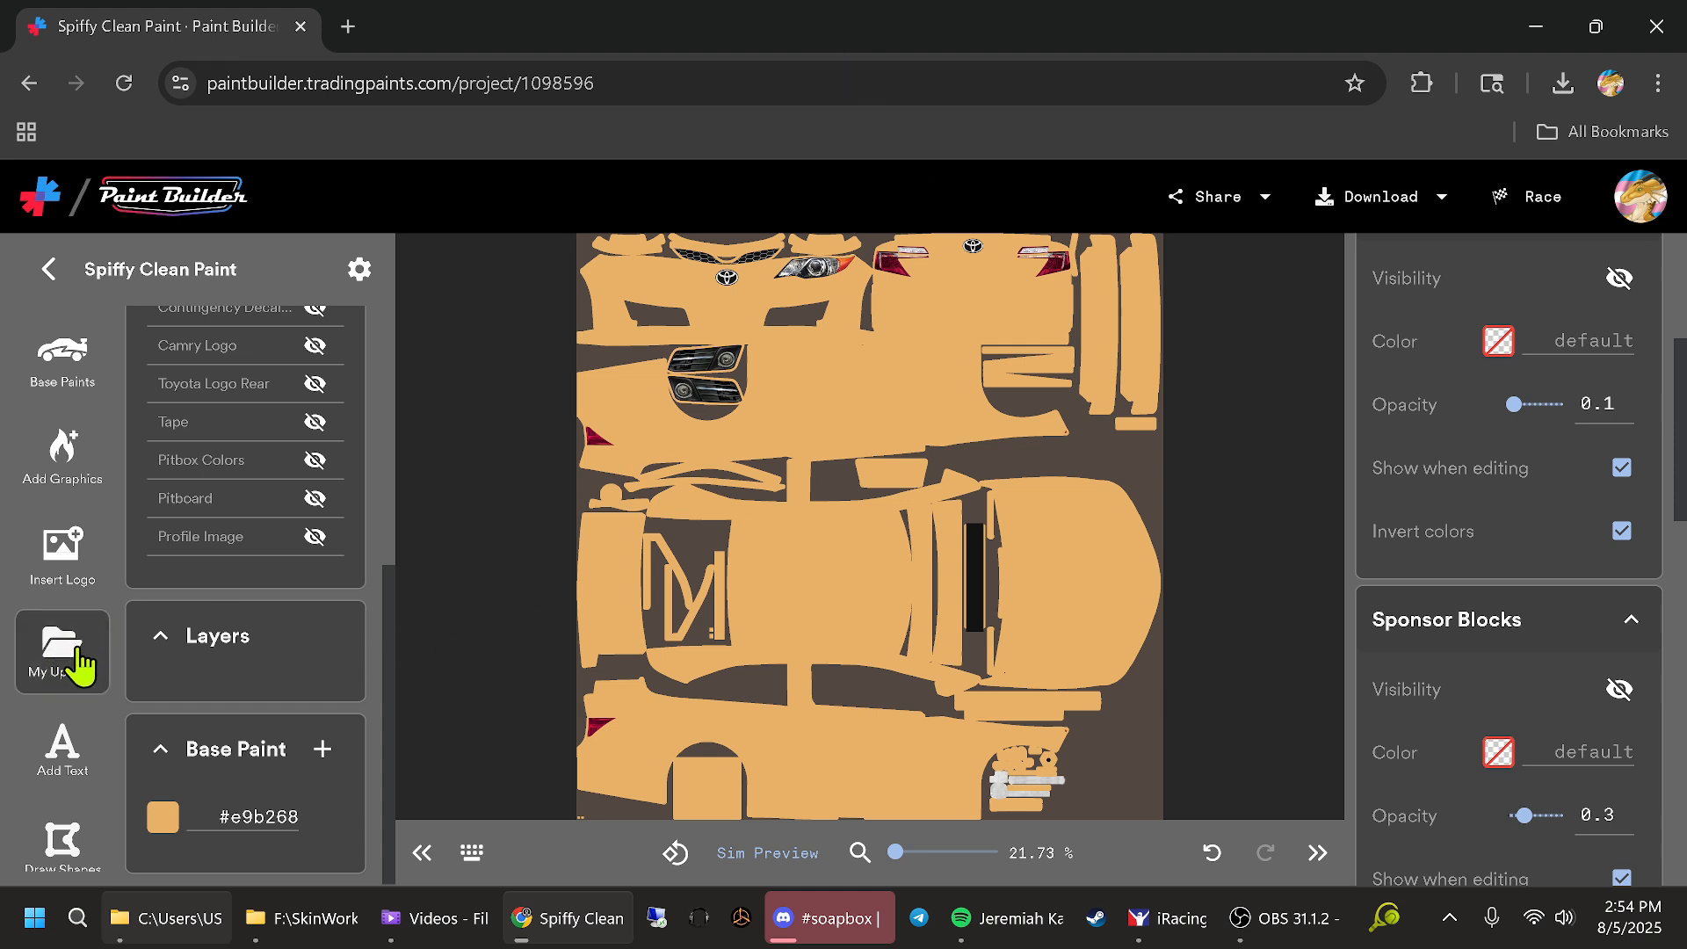
Upload the car_num paint PNG from the Works In Progress folder for the ARCA Toyota Camry and add it as a layer
{"action": "left_click", "coordinate": [70, 675]}
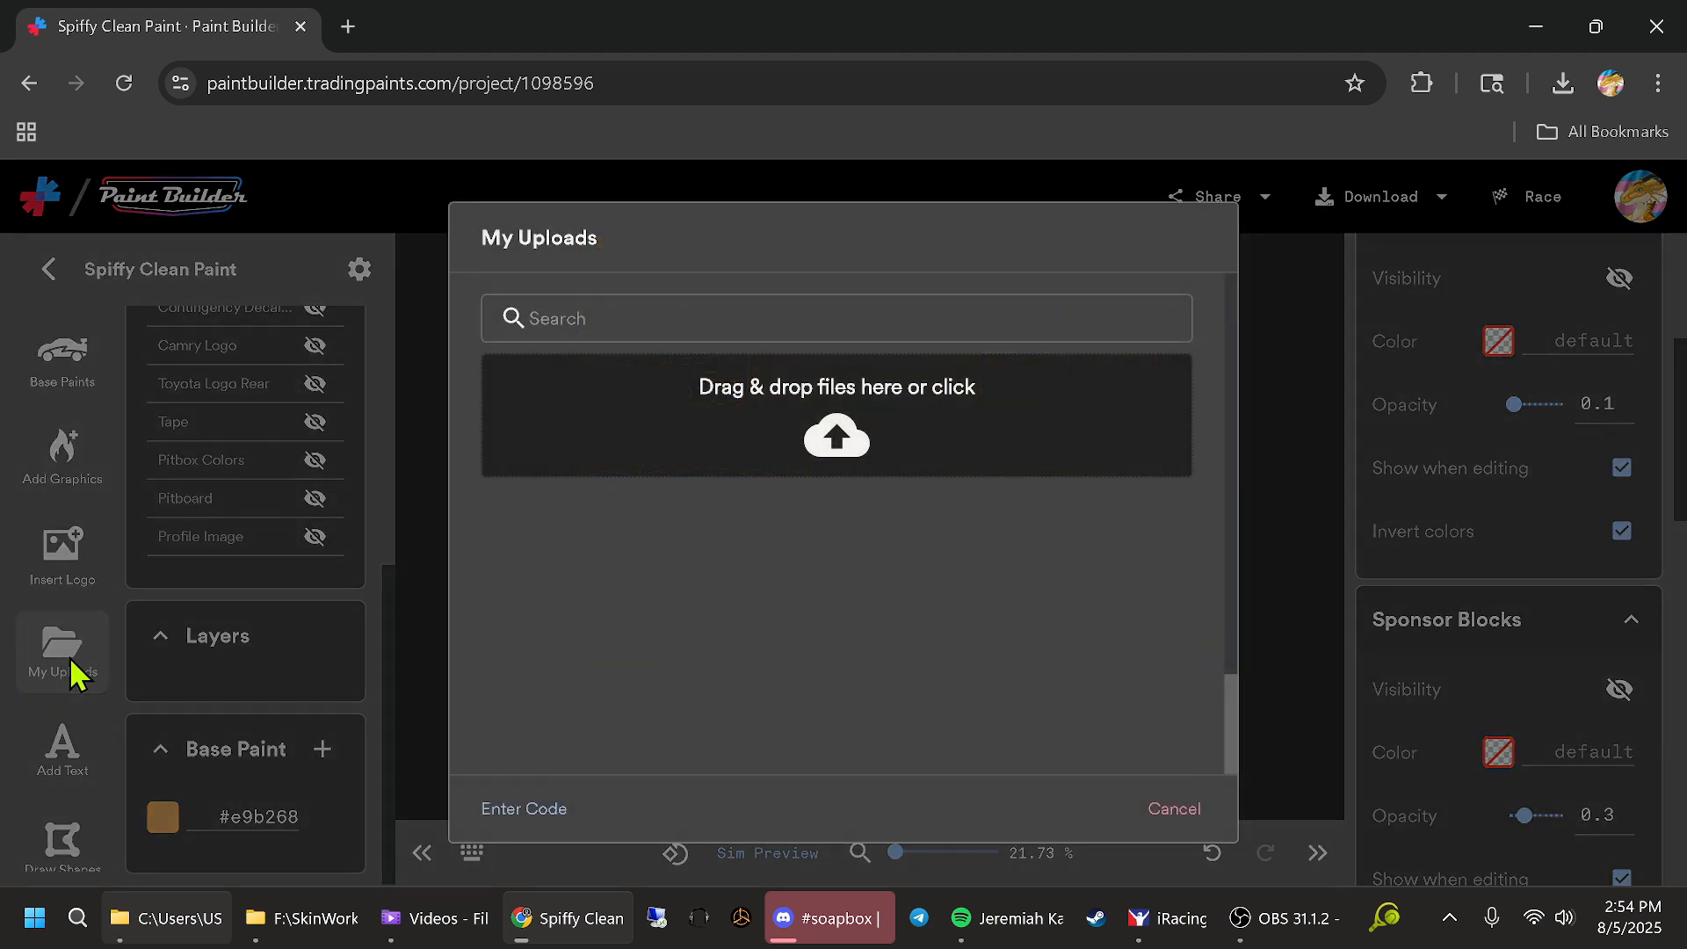
{"action": "left_click", "coordinate": [809, 437]}
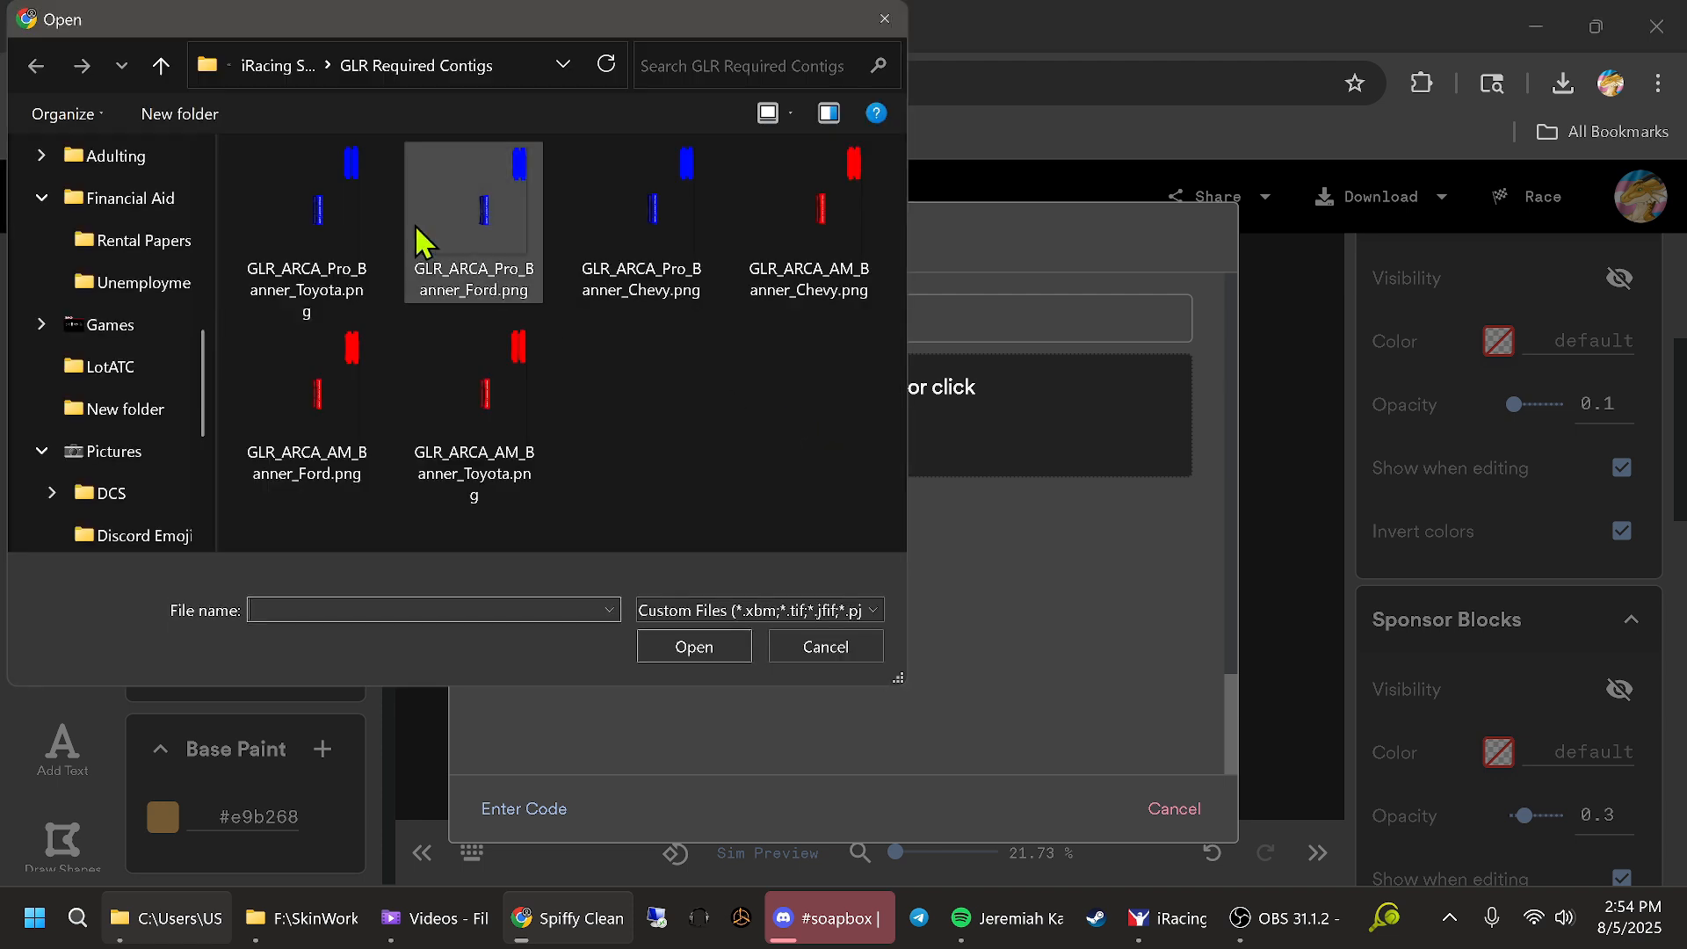
{"action": "left_click", "coordinate": [280, 68]}
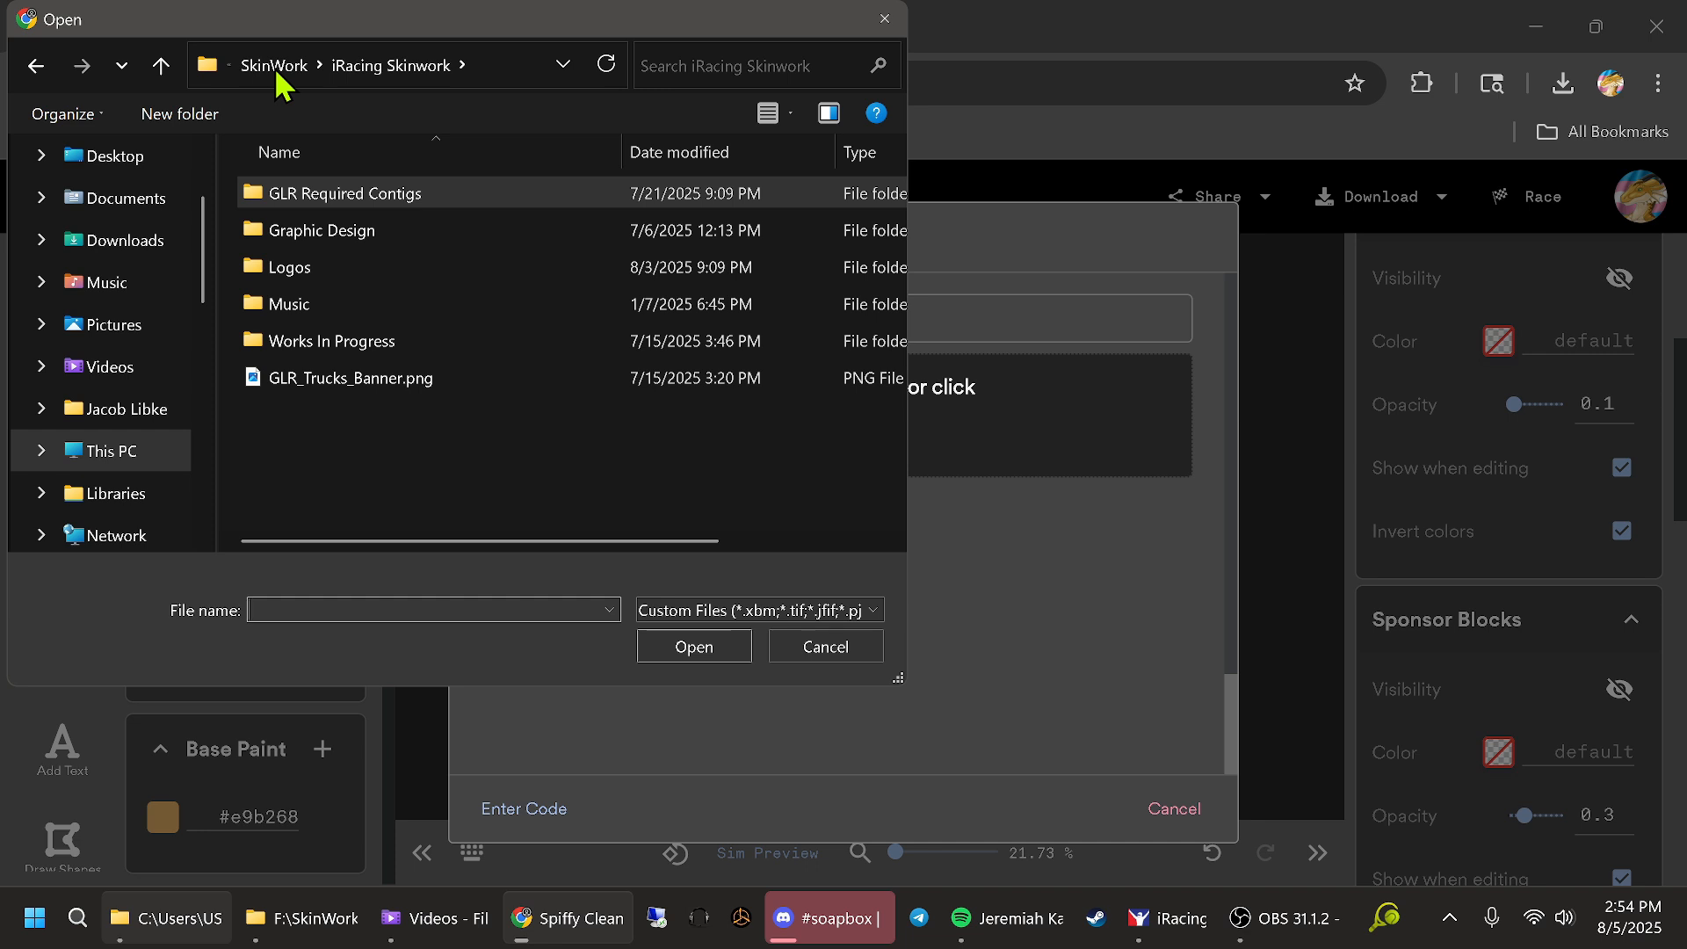
{"action": "double_click", "coordinate": [337, 341]}
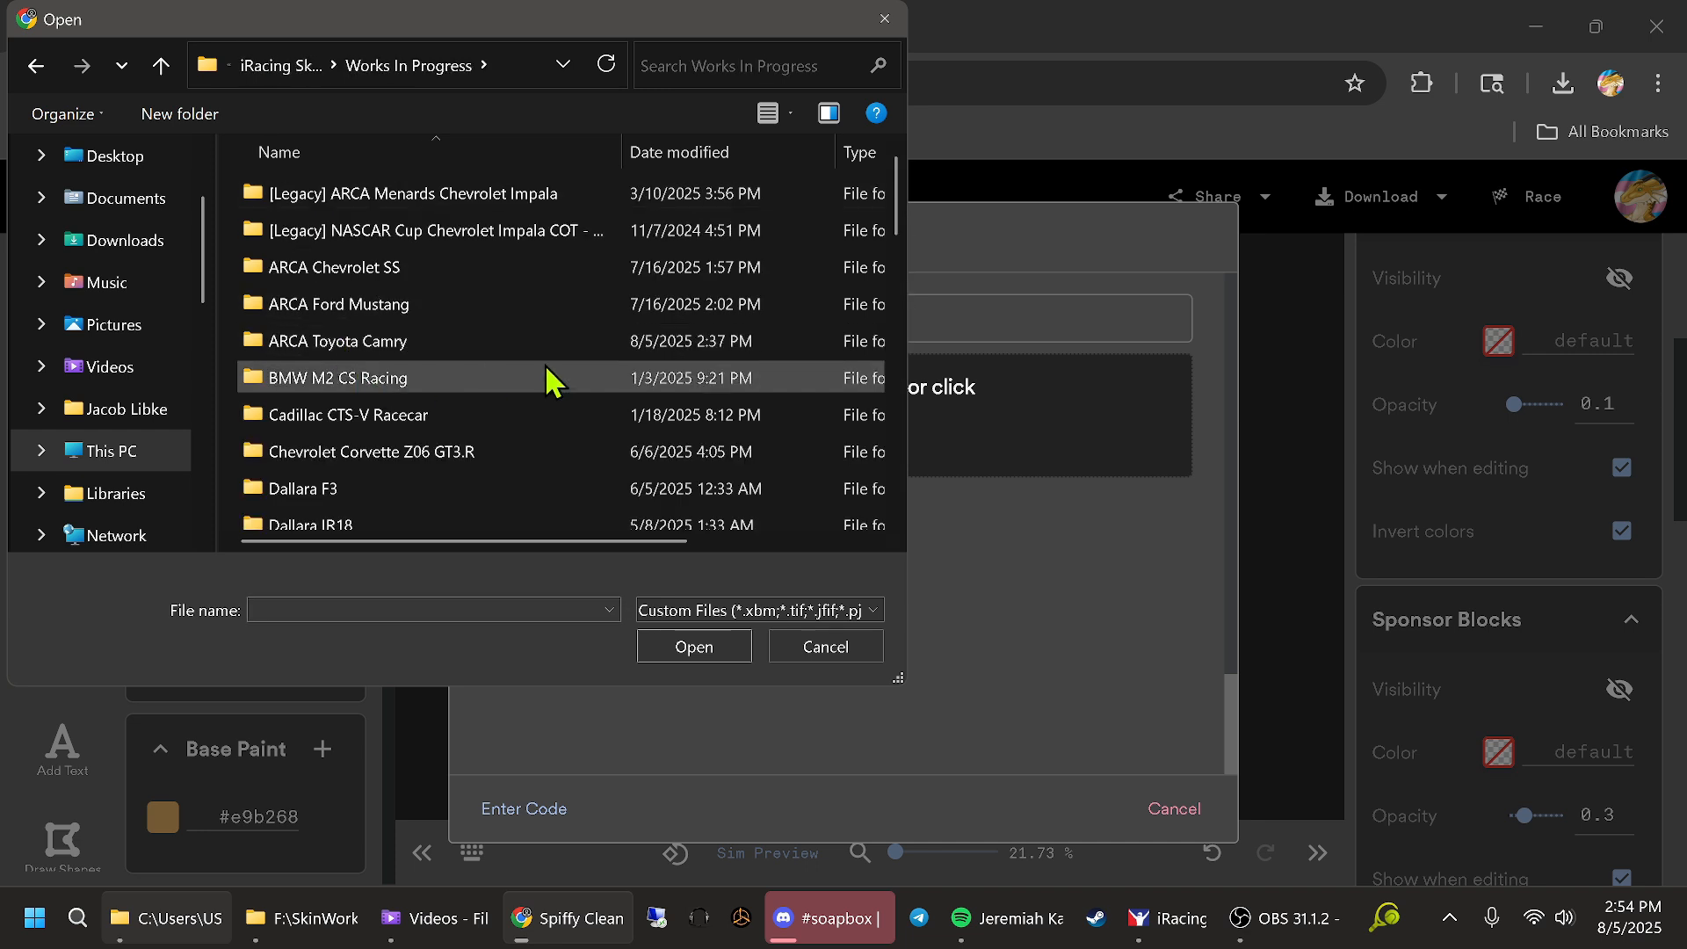
{"action": "double_click", "coordinate": [374, 344]}
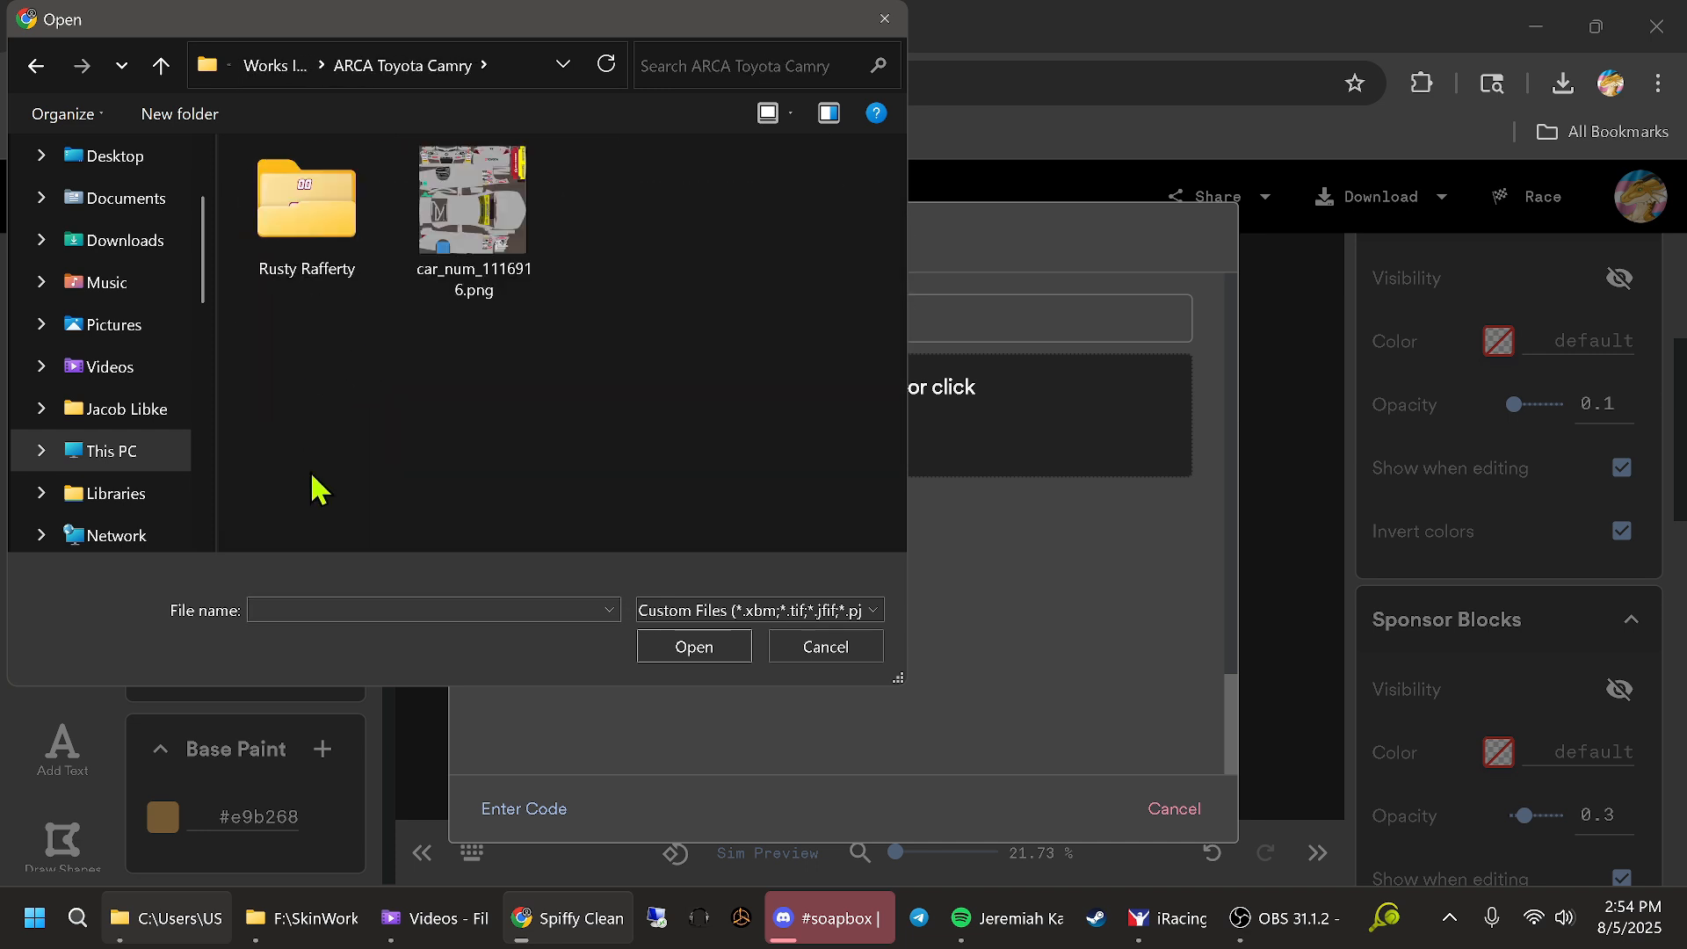
{"action": "left_click", "coordinate": [479, 204]}
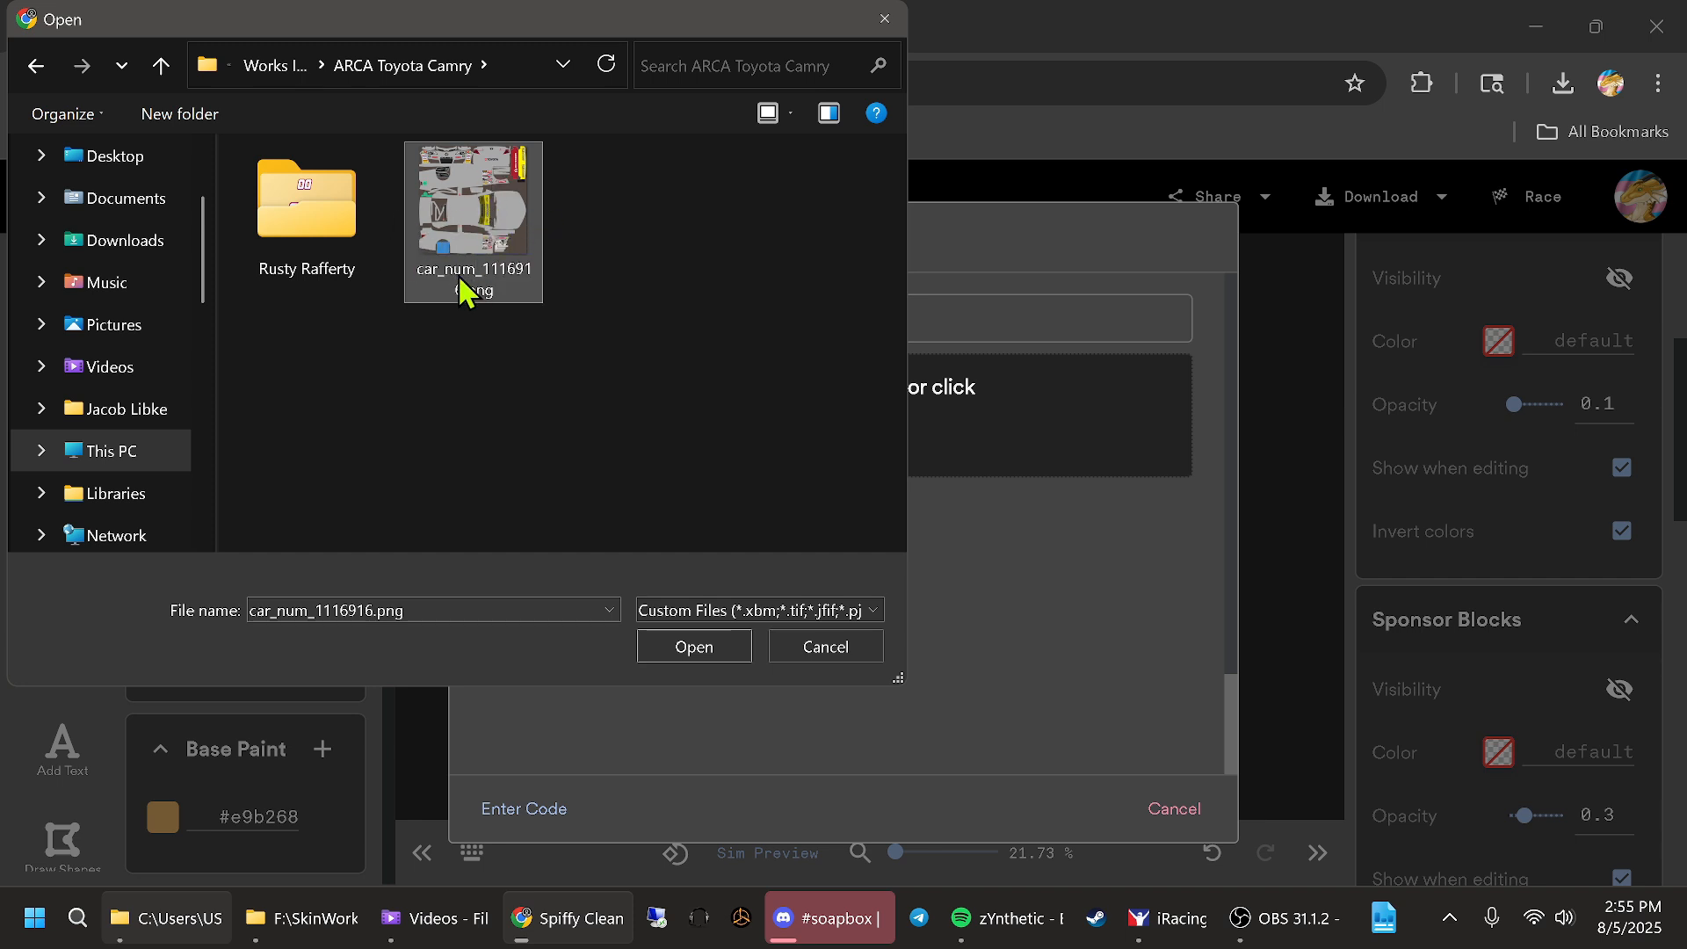
{"action": "left_click", "coordinate": [693, 647]}
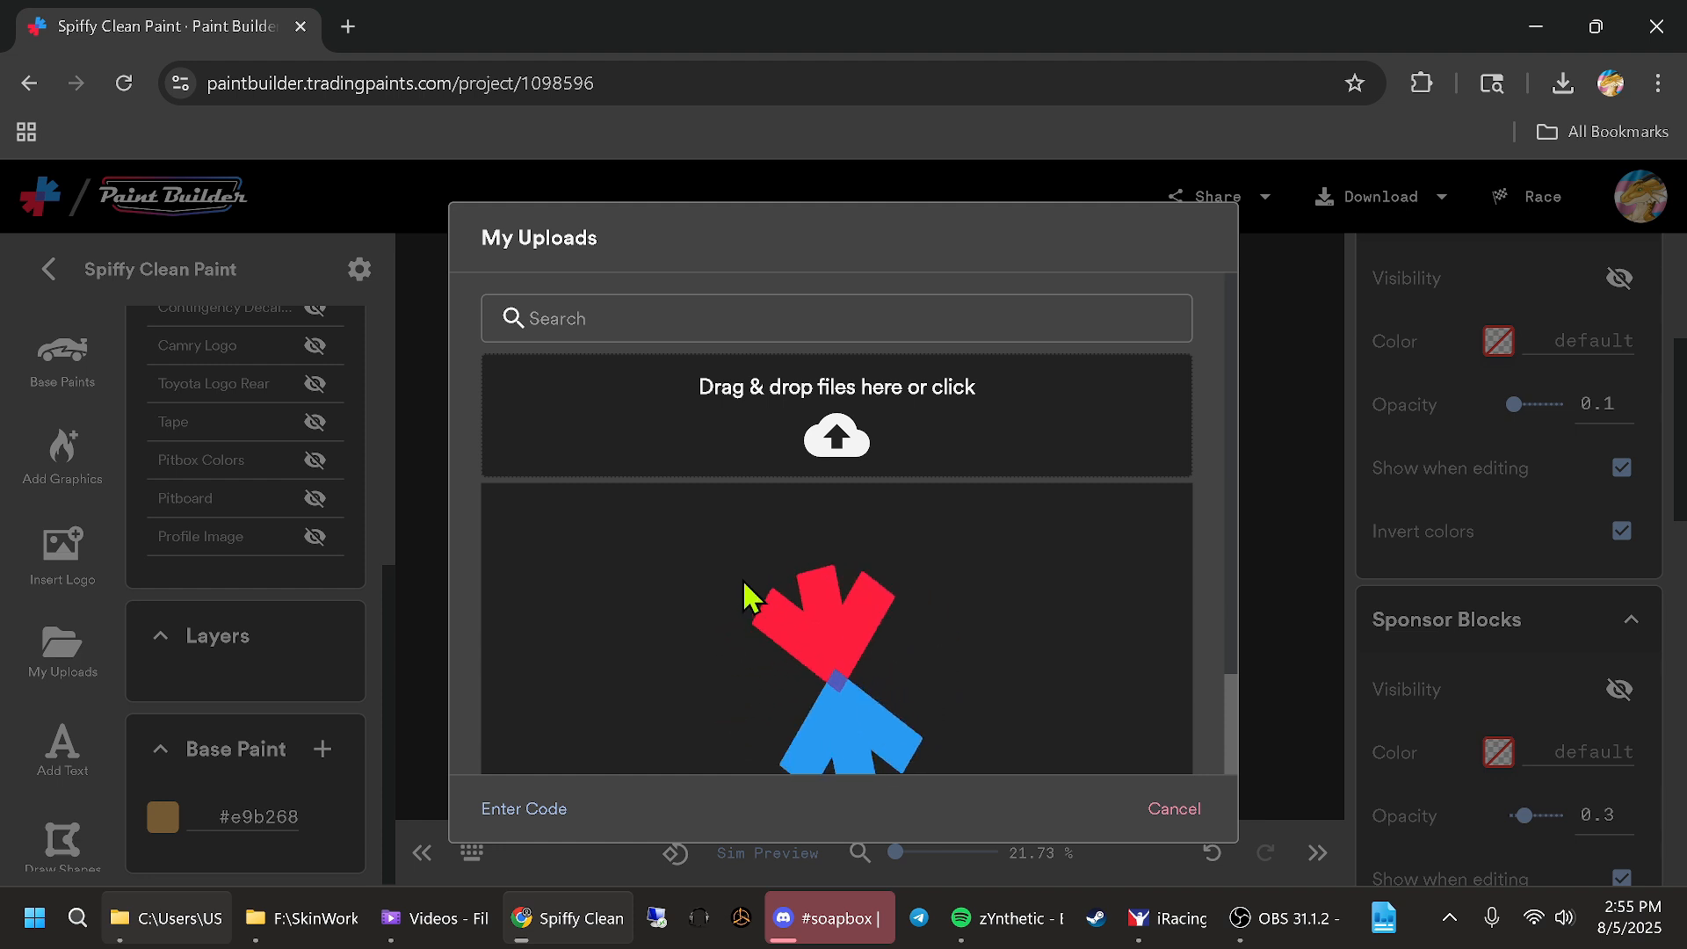
{"action": "scroll", "coordinate": [749, 583], "scroll_direction": "down", "scroll_amount": 2}
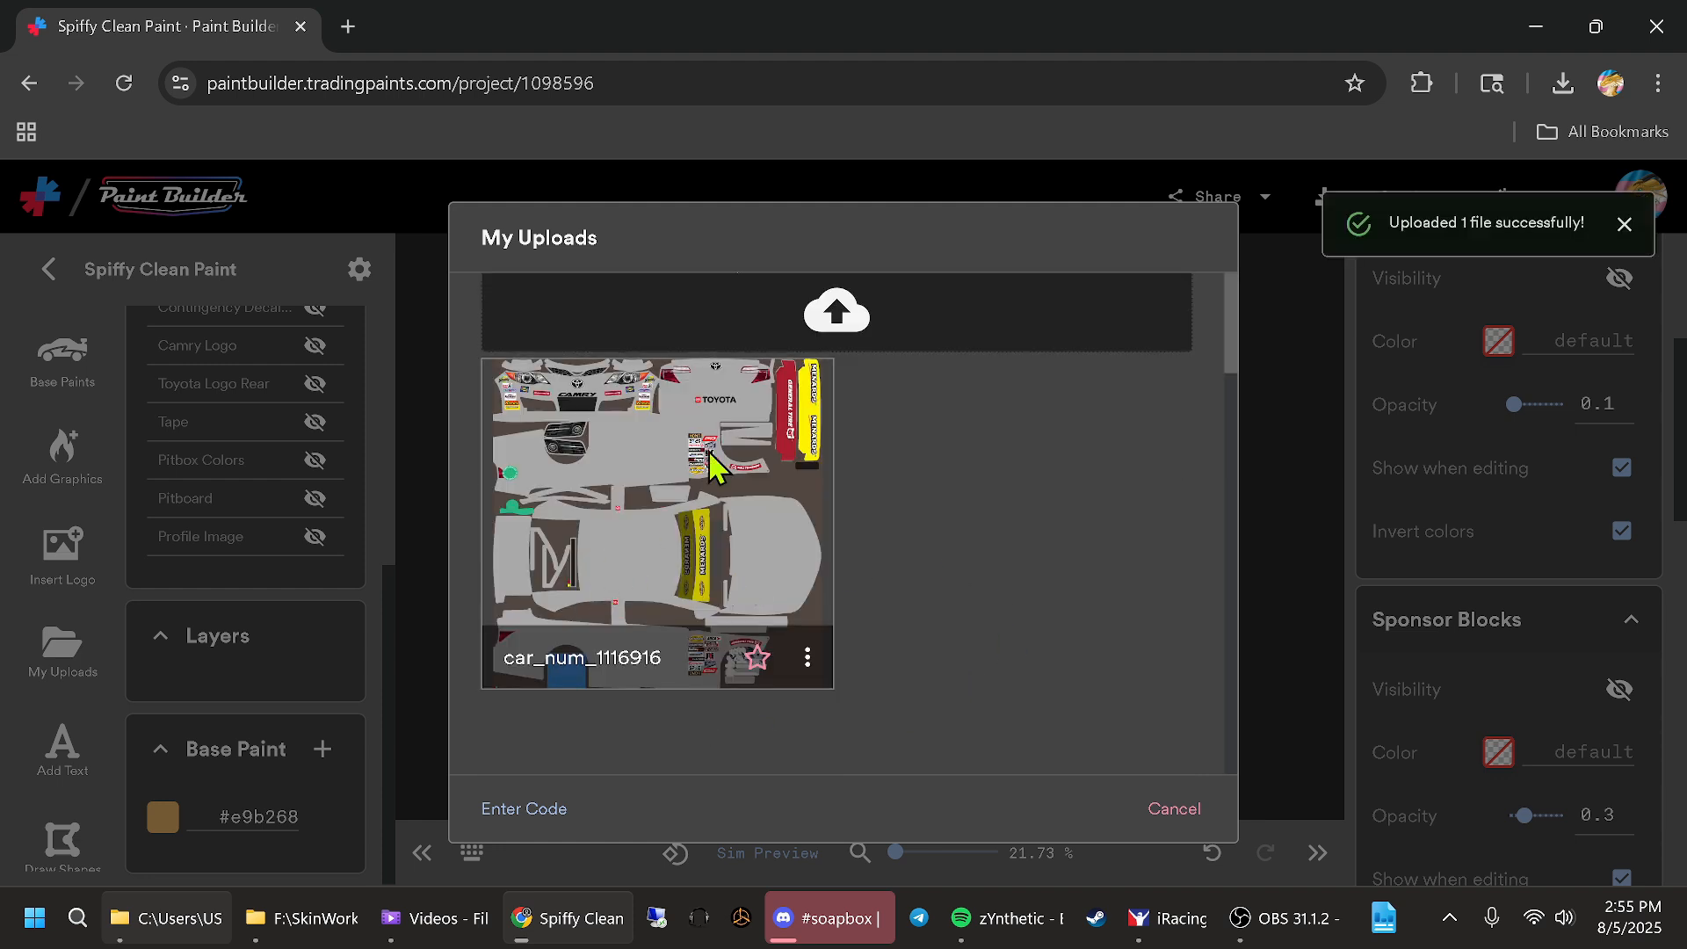
{"action": "left_click", "coordinate": [678, 505]}
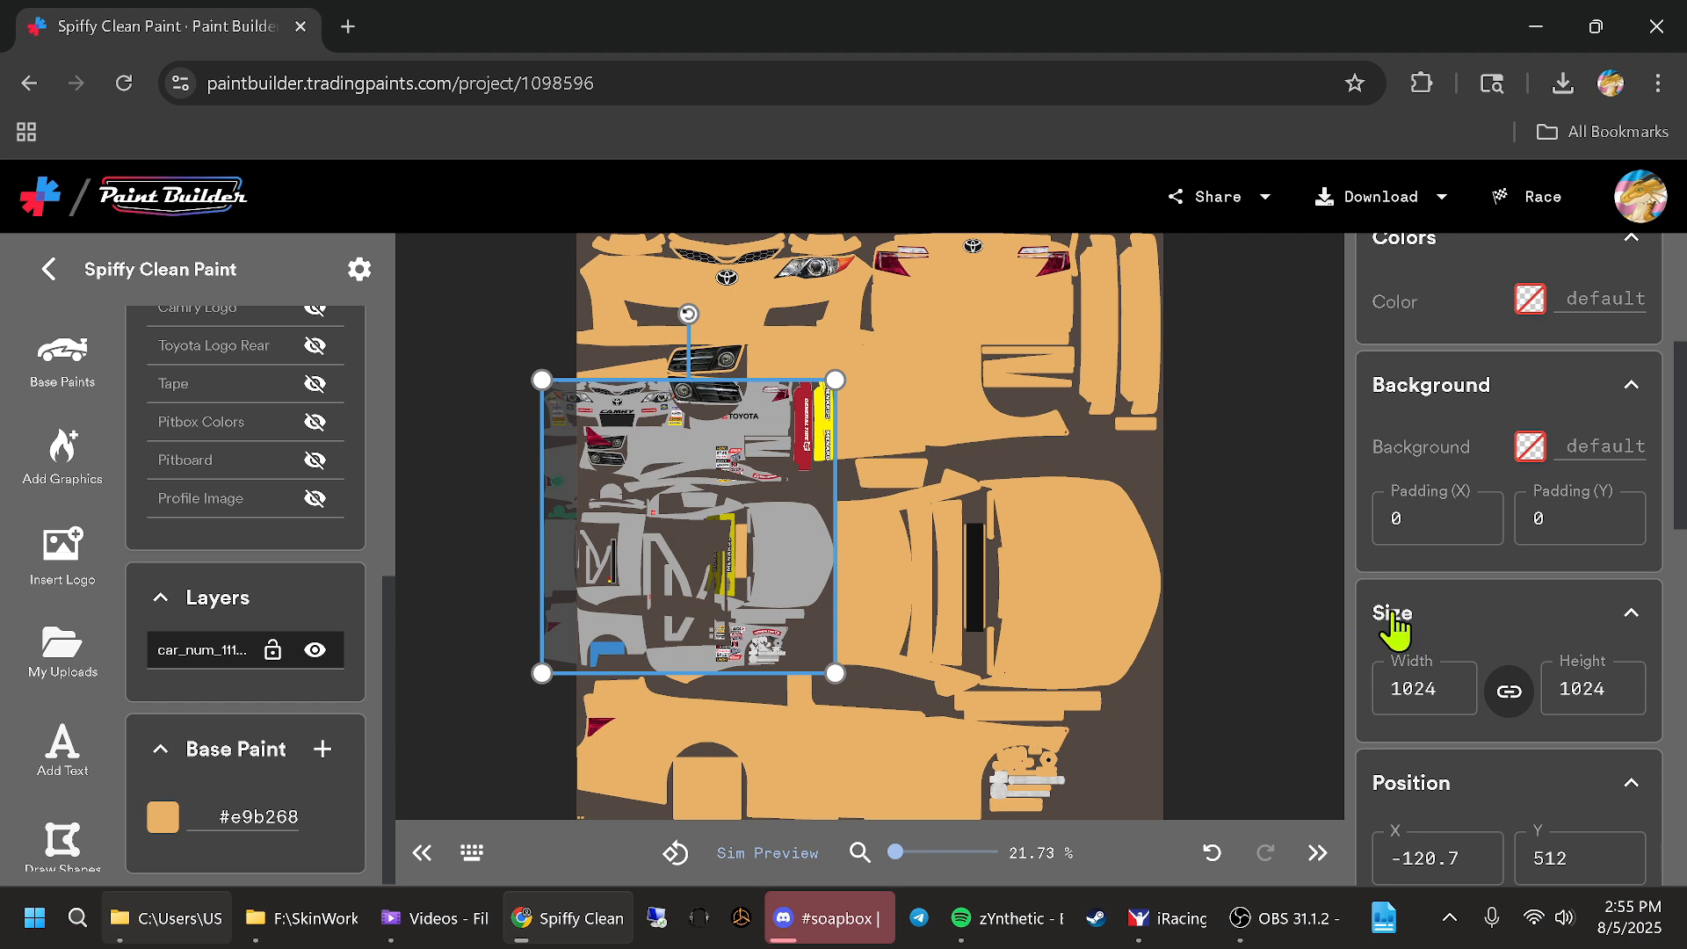
Set the car paint layer's size to 2048 by 2048 and its position to X 0, Y 0
{"action": "left_click", "coordinate": [1413, 690]}
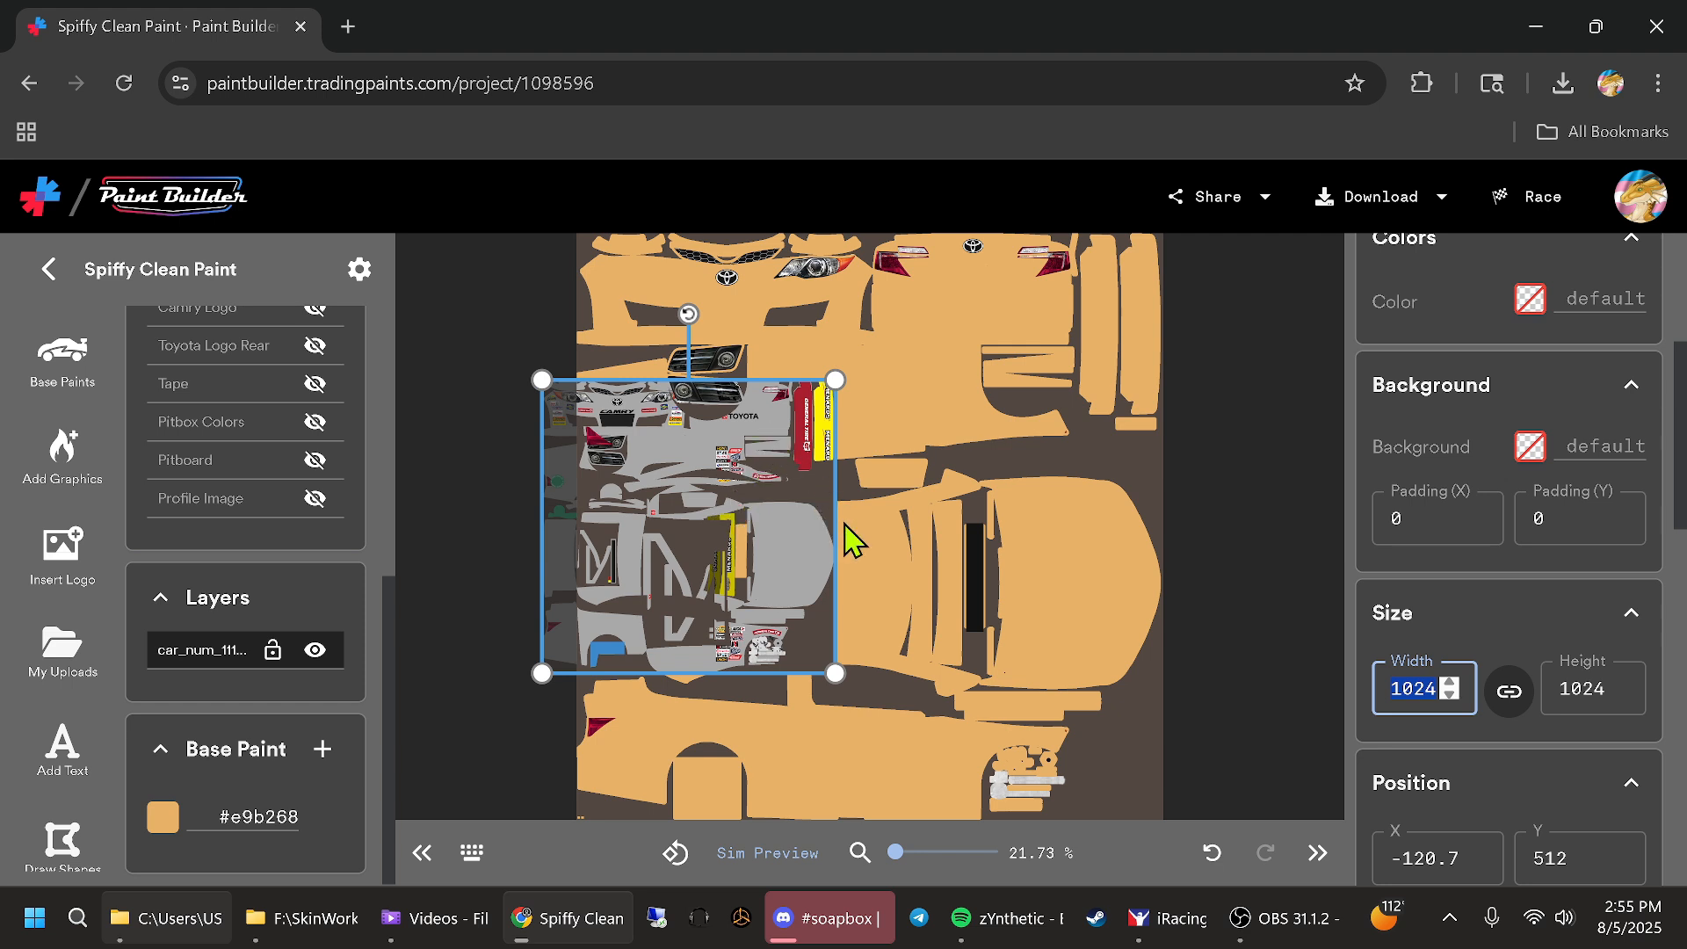
{"action": "type", "text": "2048"}
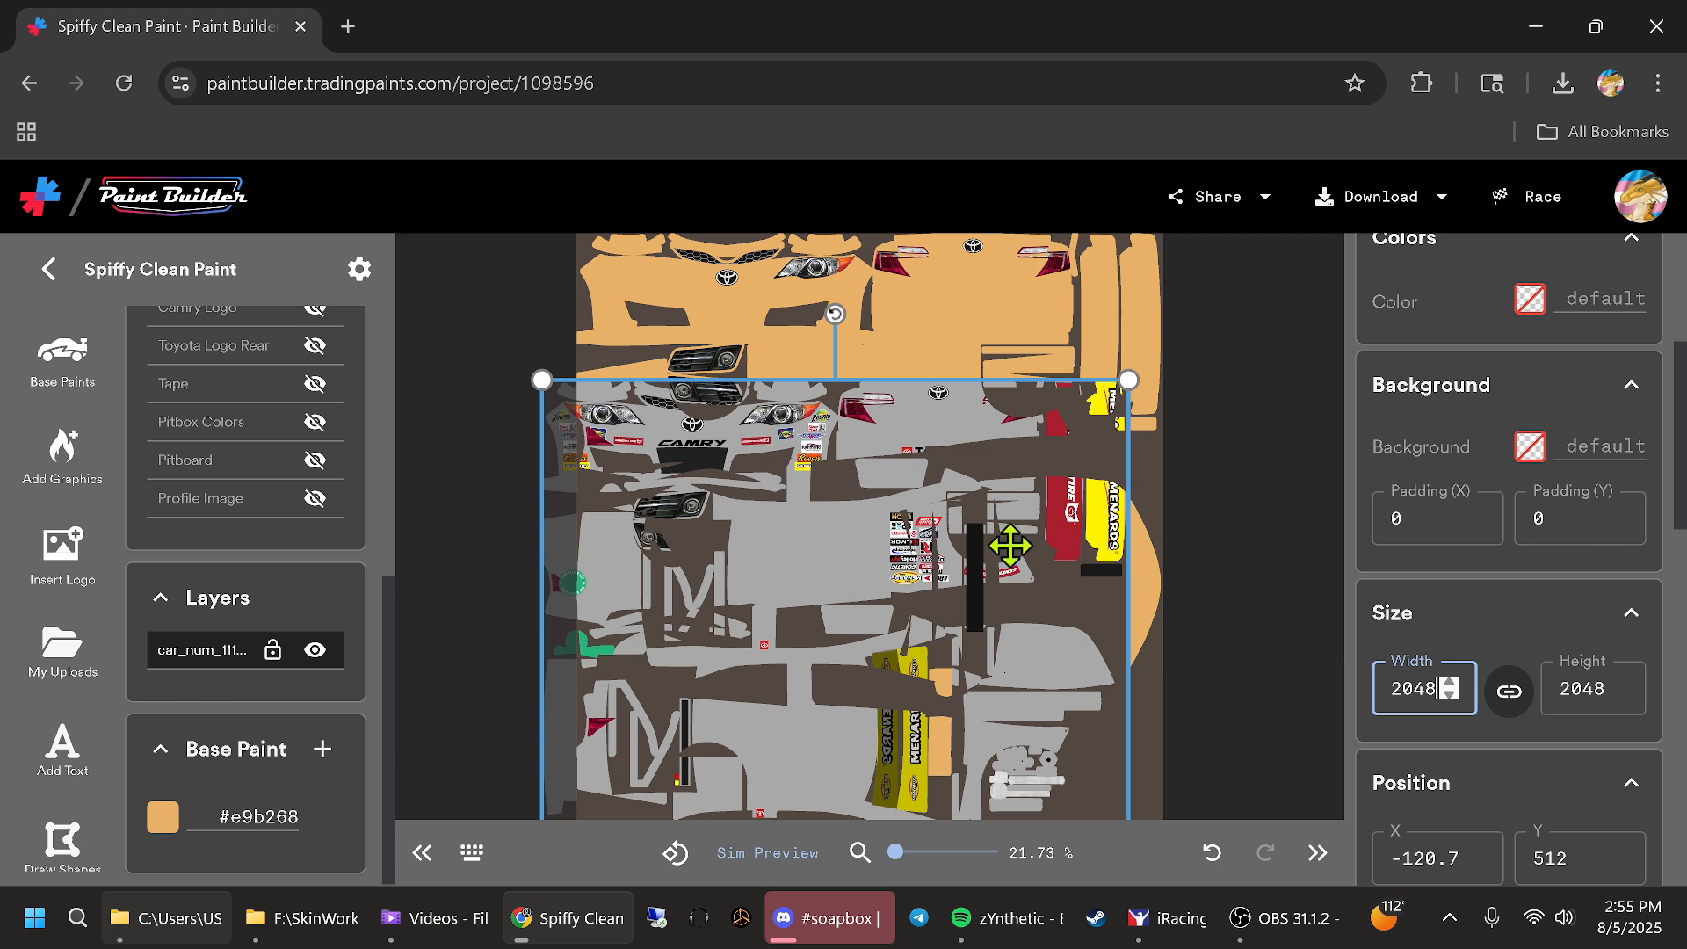
{"action": "scroll", "coordinate": [1494, 650], "scroll_direction": "down", "scroll_amount": 2}
{"action": "left_click", "coordinate": [1432, 726]}
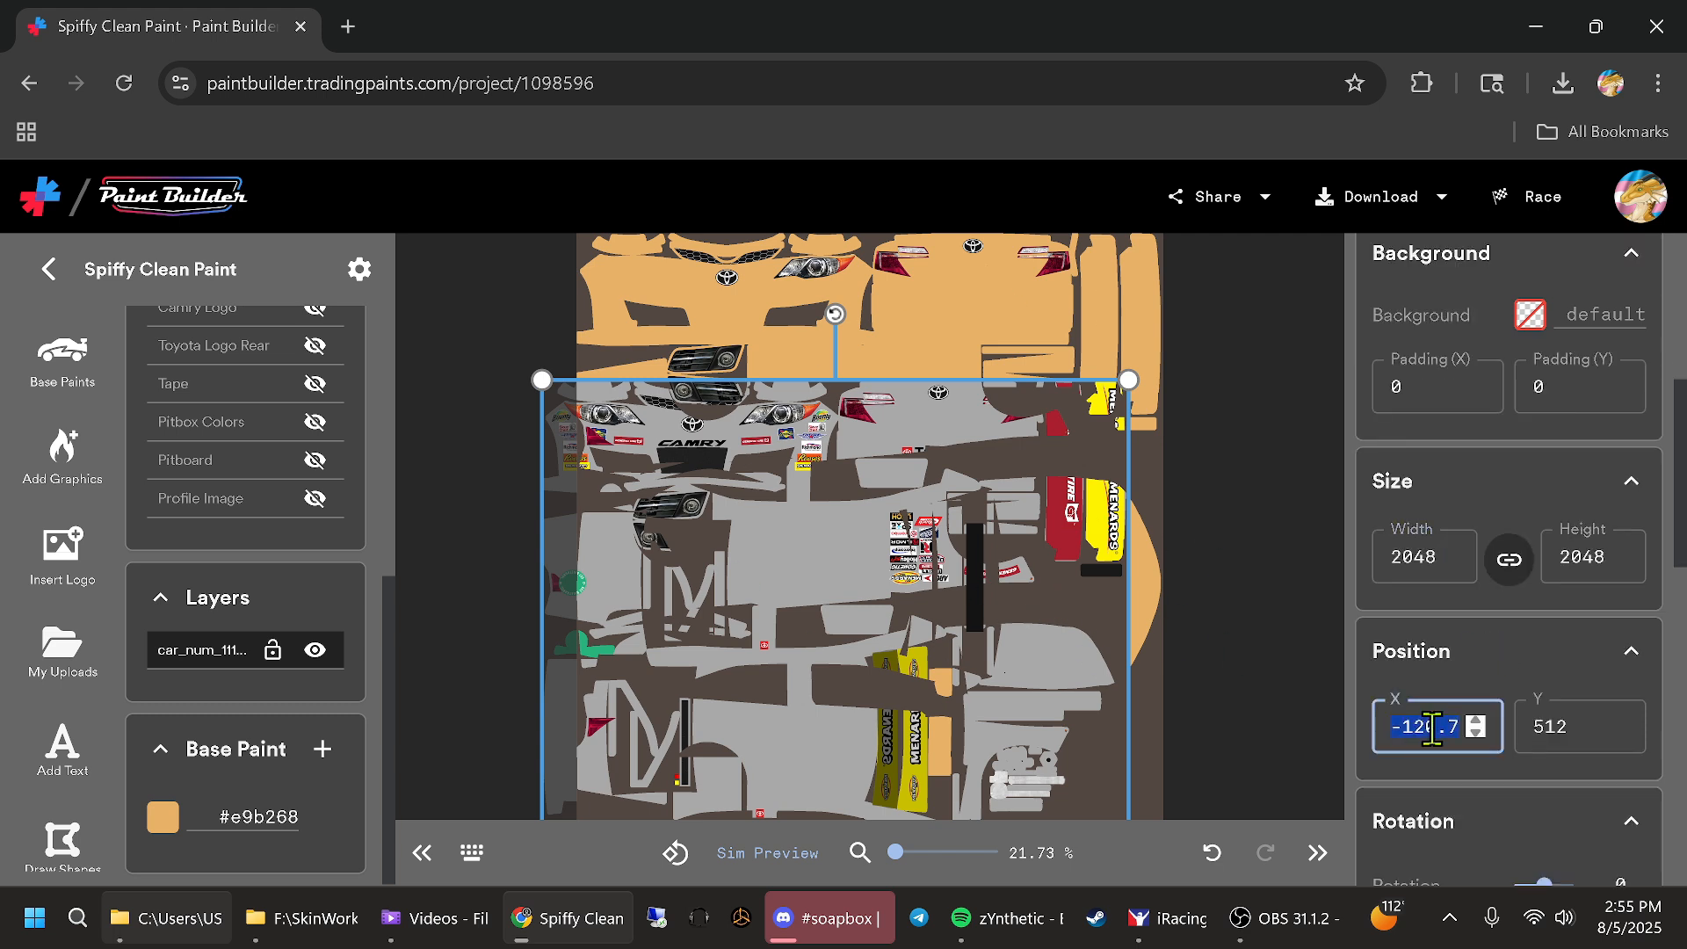
{"action": "type", "text": "0"}
{"action": "left_click", "coordinate": [1546, 726]}
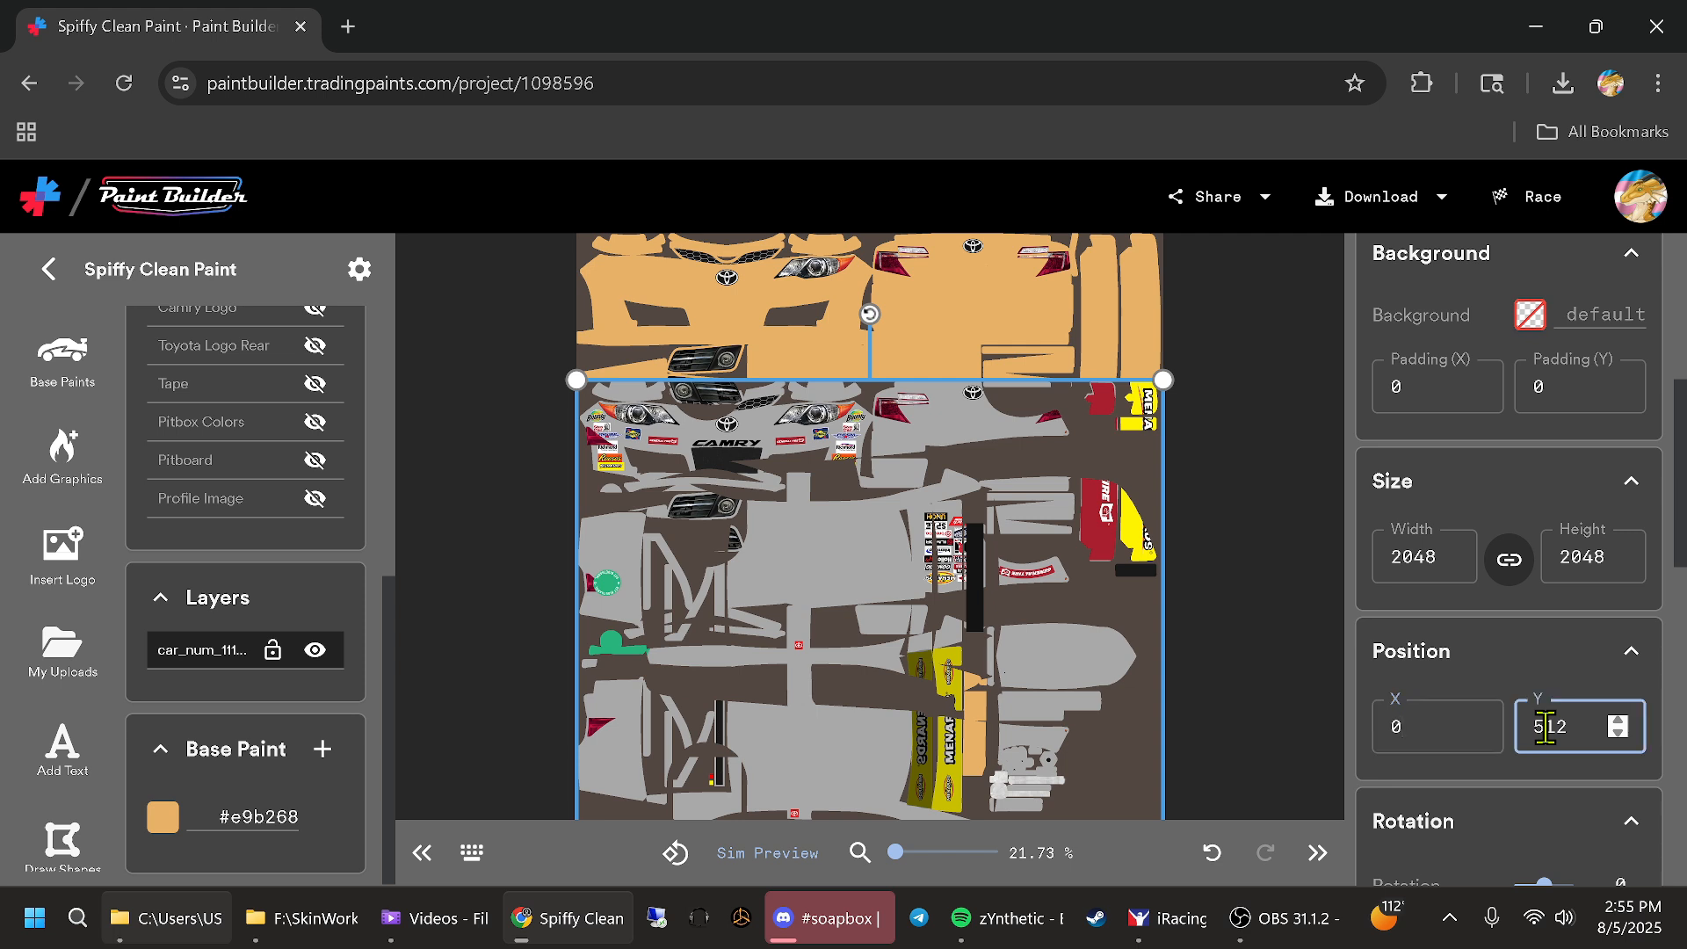
{"action": "type", "text": "0"}
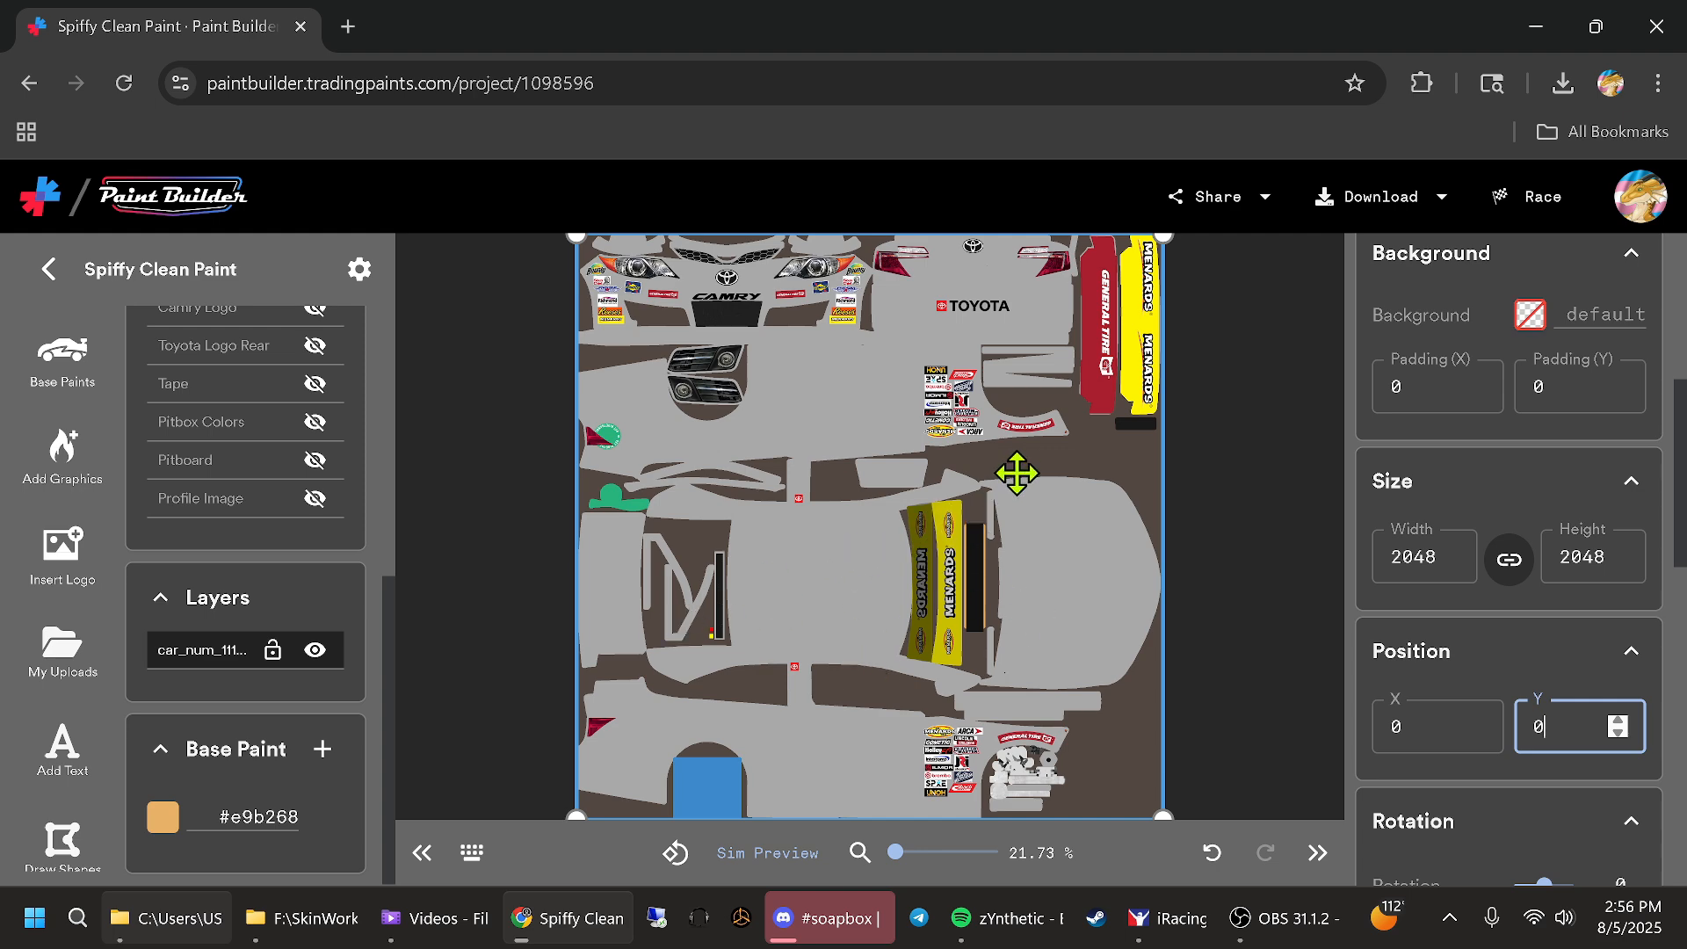
Upload GLR_ARCA_AM_Banner_Toyota.png from the GLR Required Contigs folder and add it as a layer above the car paint
{"action": "left_click", "coordinate": [67, 665]}
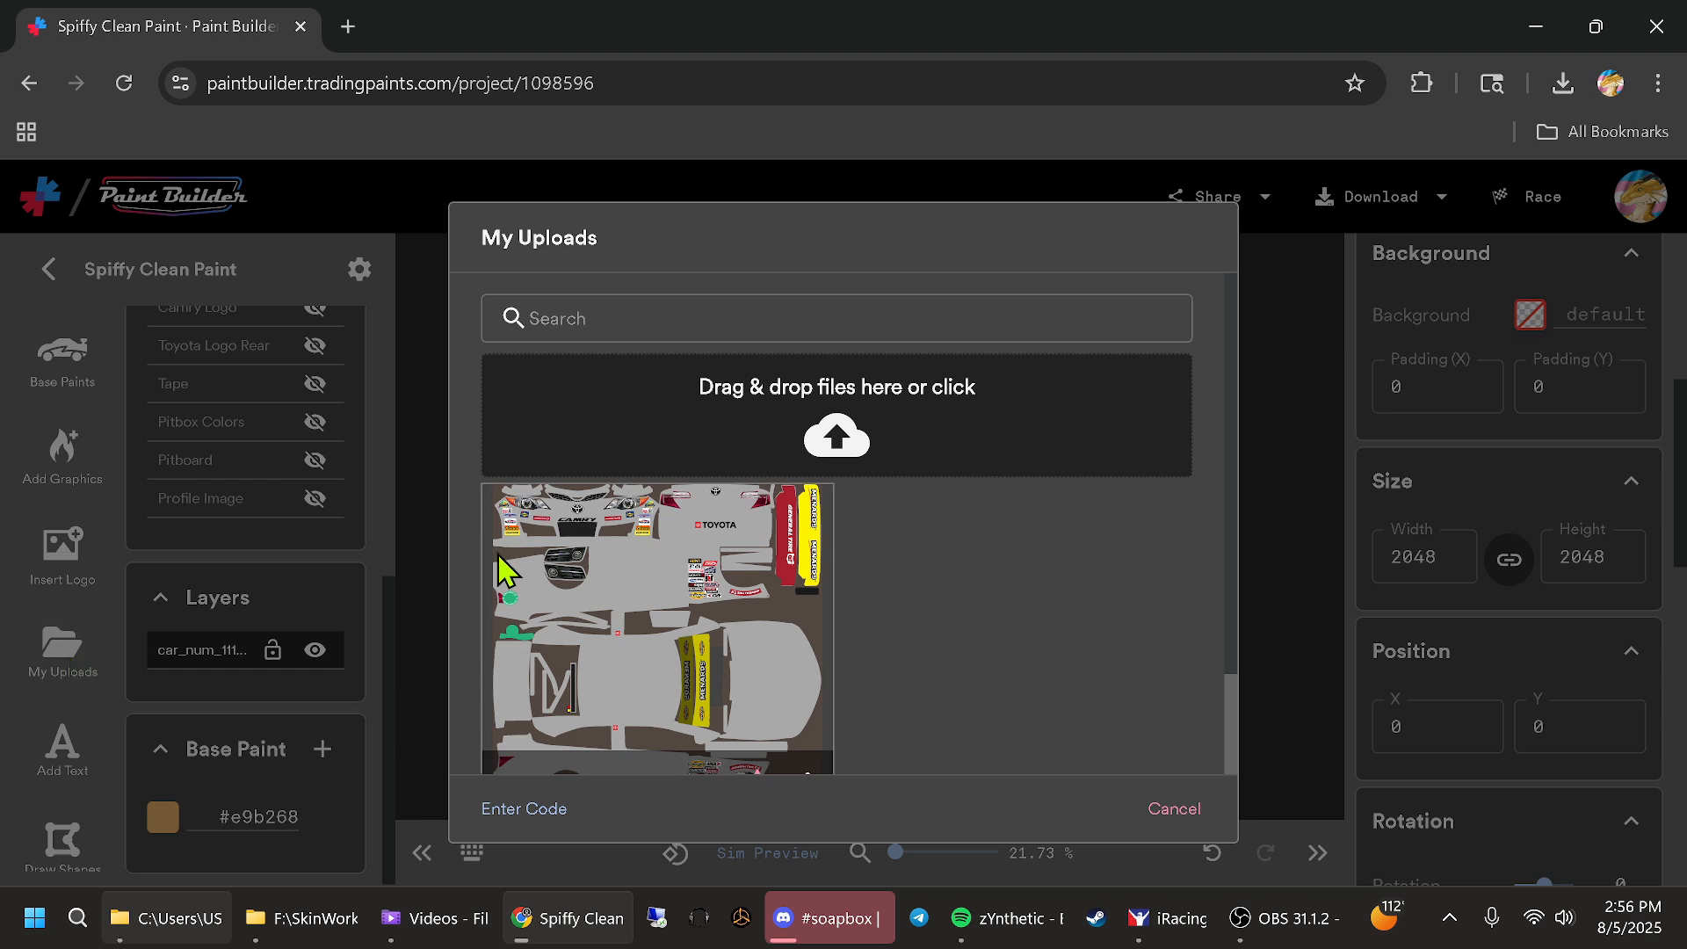
{"action": "left_click", "coordinate": [834, 421]}
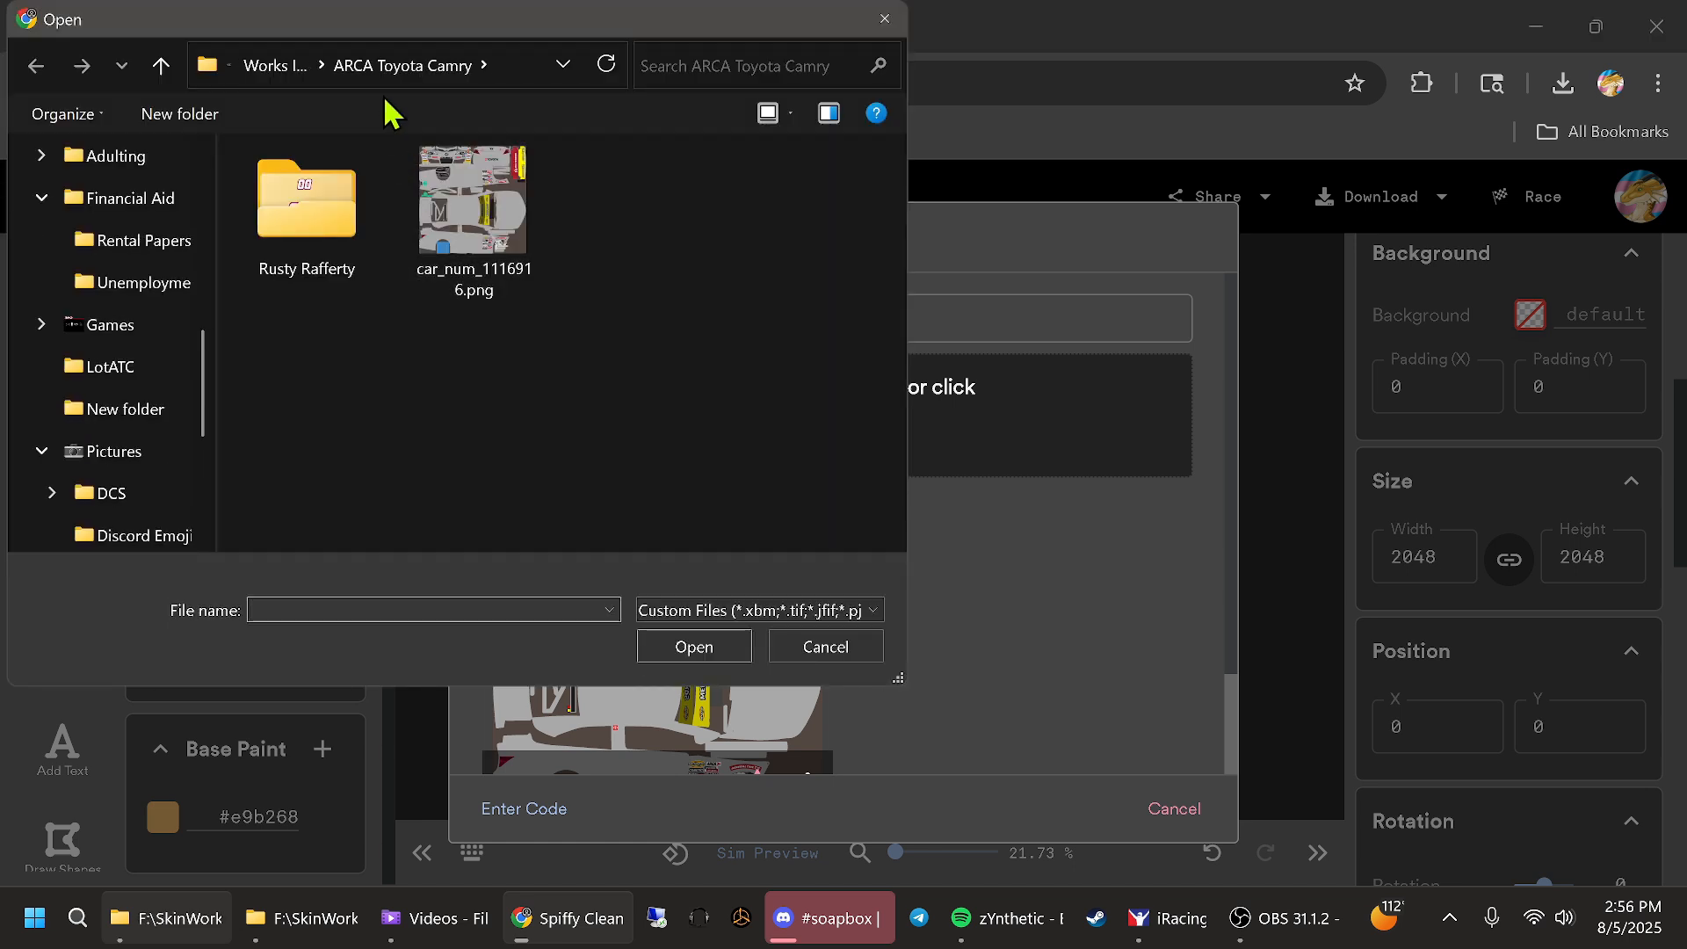
{"action": "left_click", "coordinate": [281, 76]}
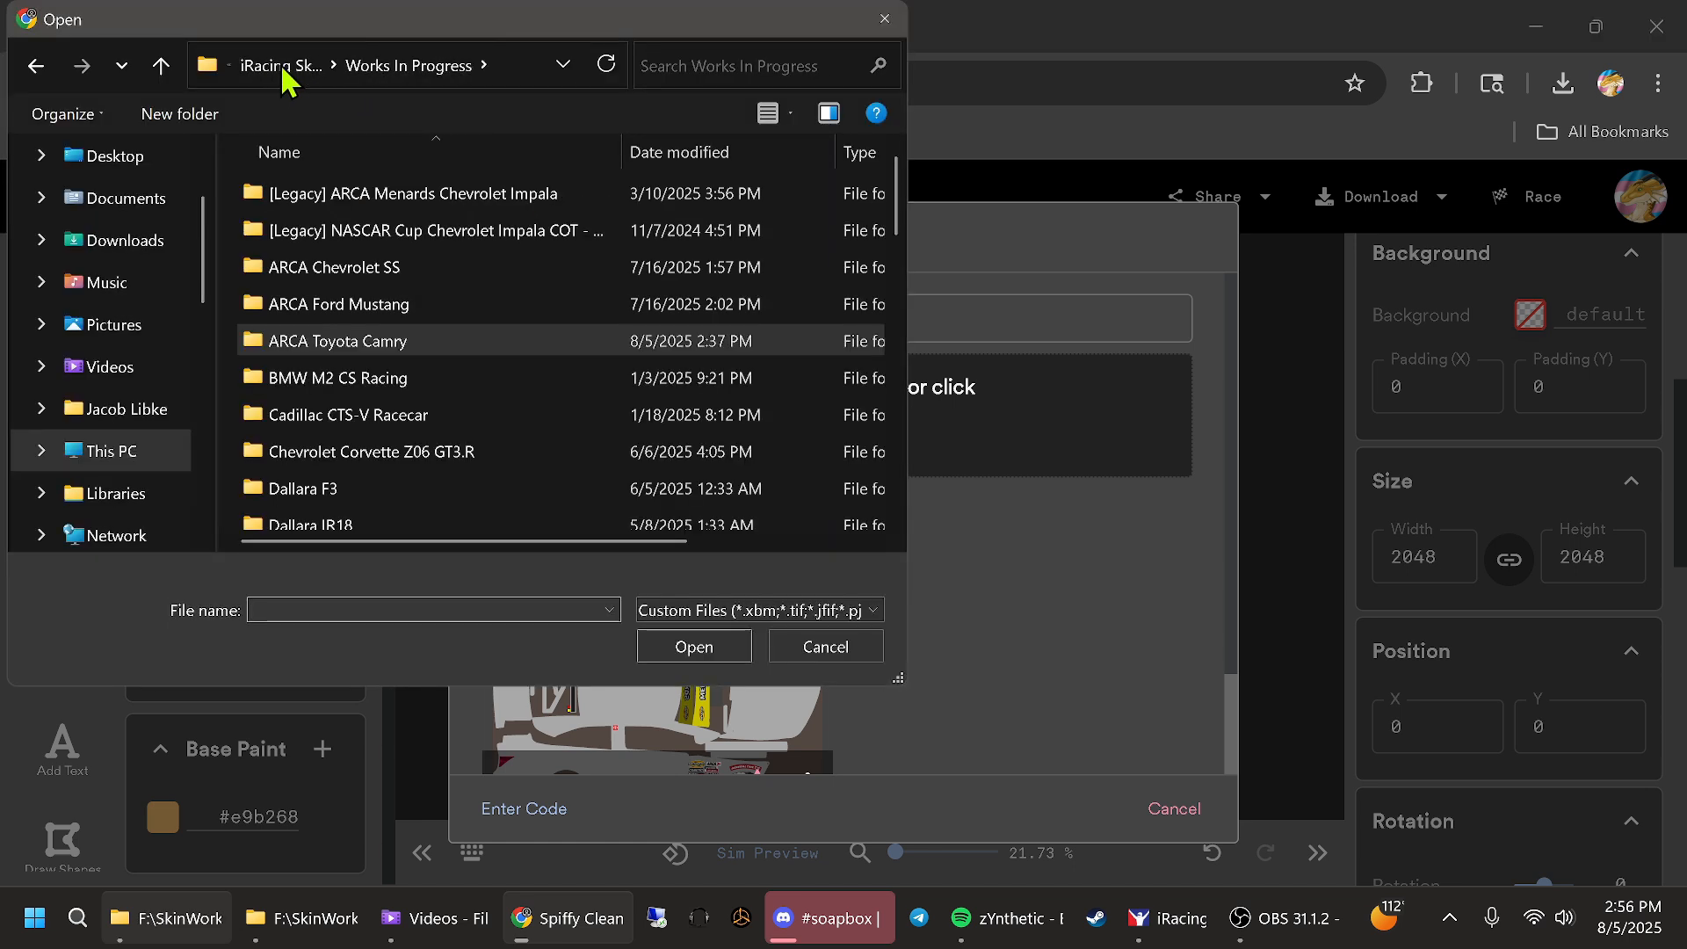
{"action": "left_click", "coordinate": [297, 76]}
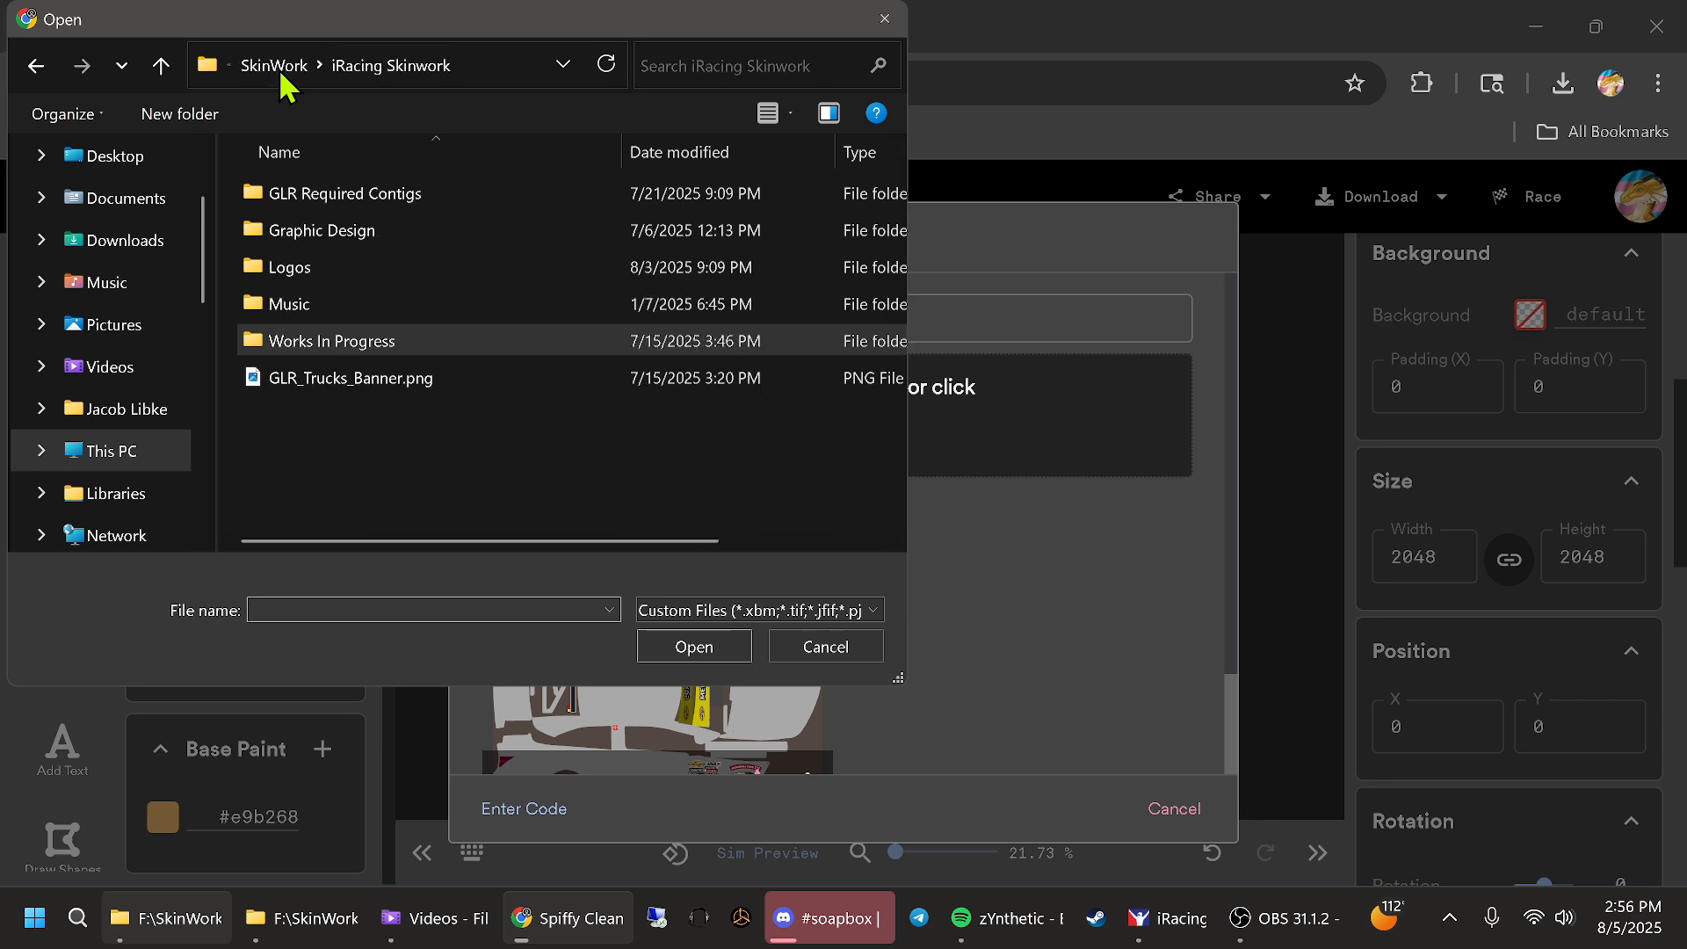
{"action": "double_click", "coordinate": [325, 208]}
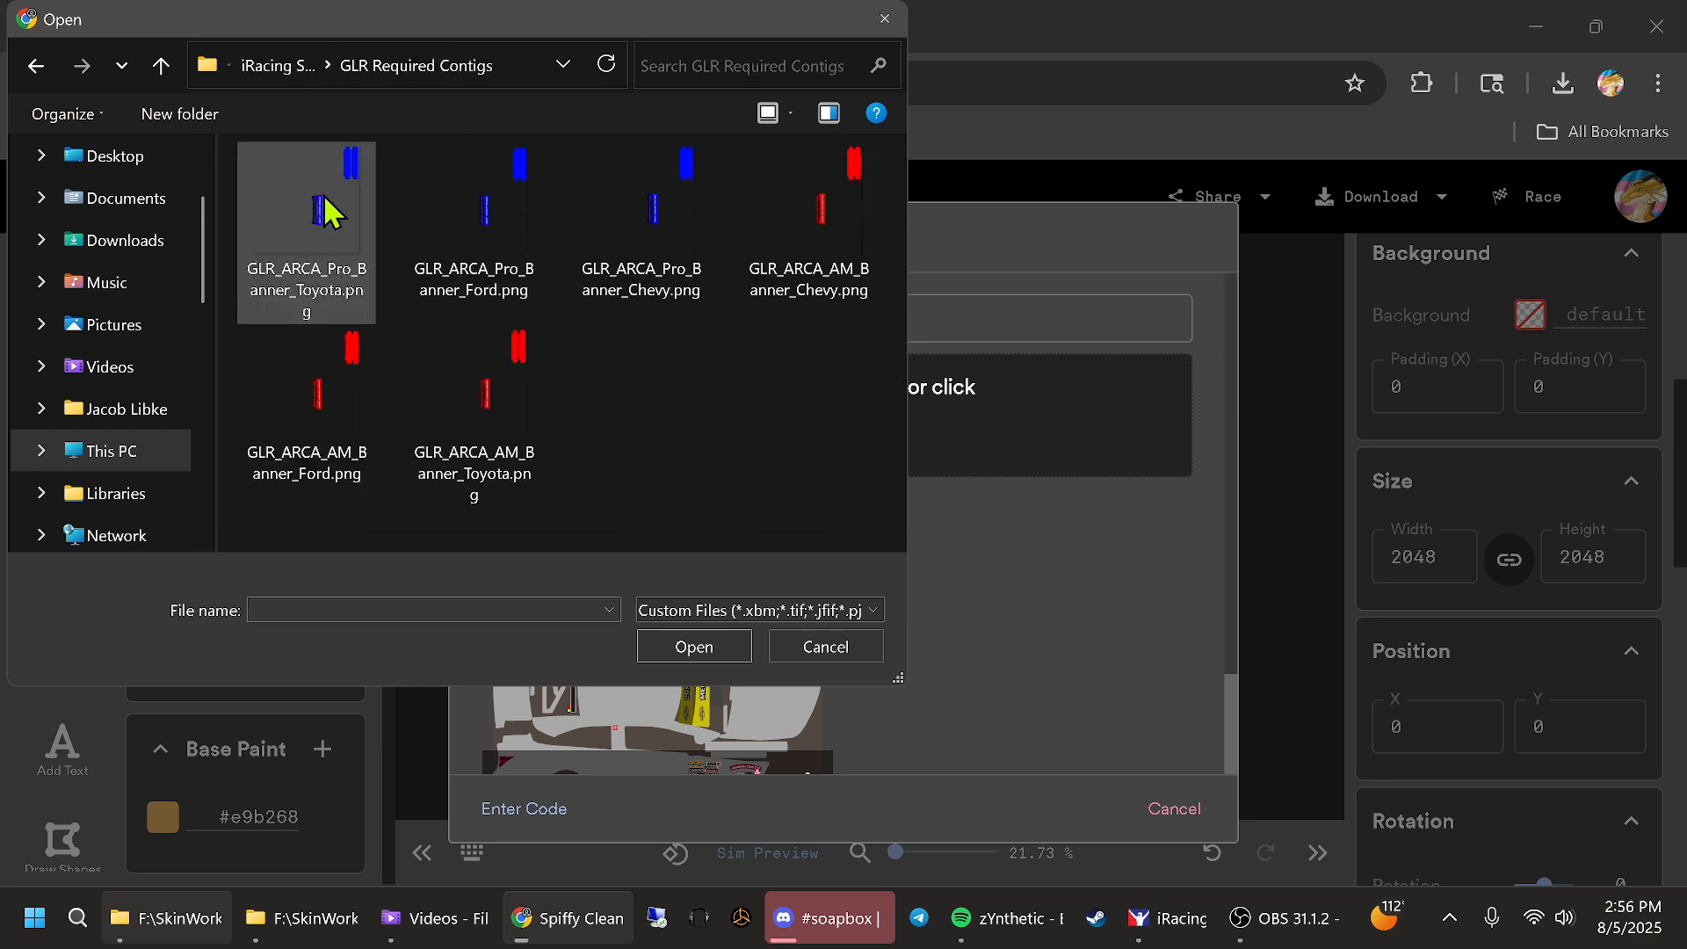
{"action": "left_click", "coordinate": [831, 211]}
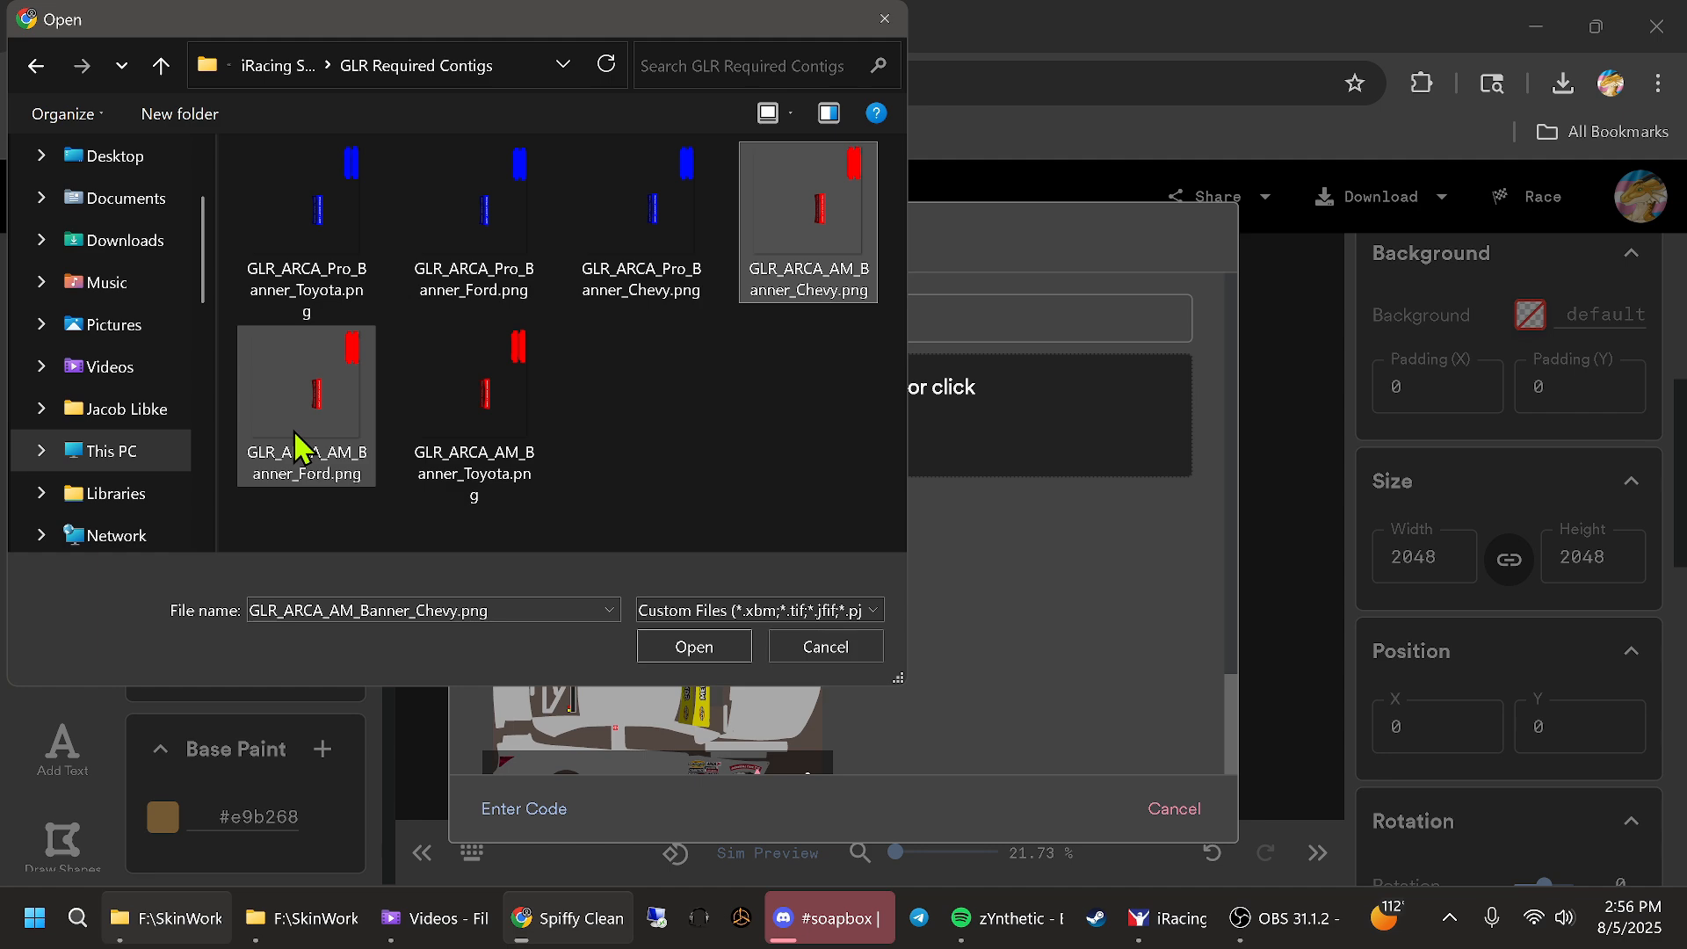
{"action": "left_click", "coordinate": [483, 409]}
{"action": "left_click", "coordinate": [694, 646]}
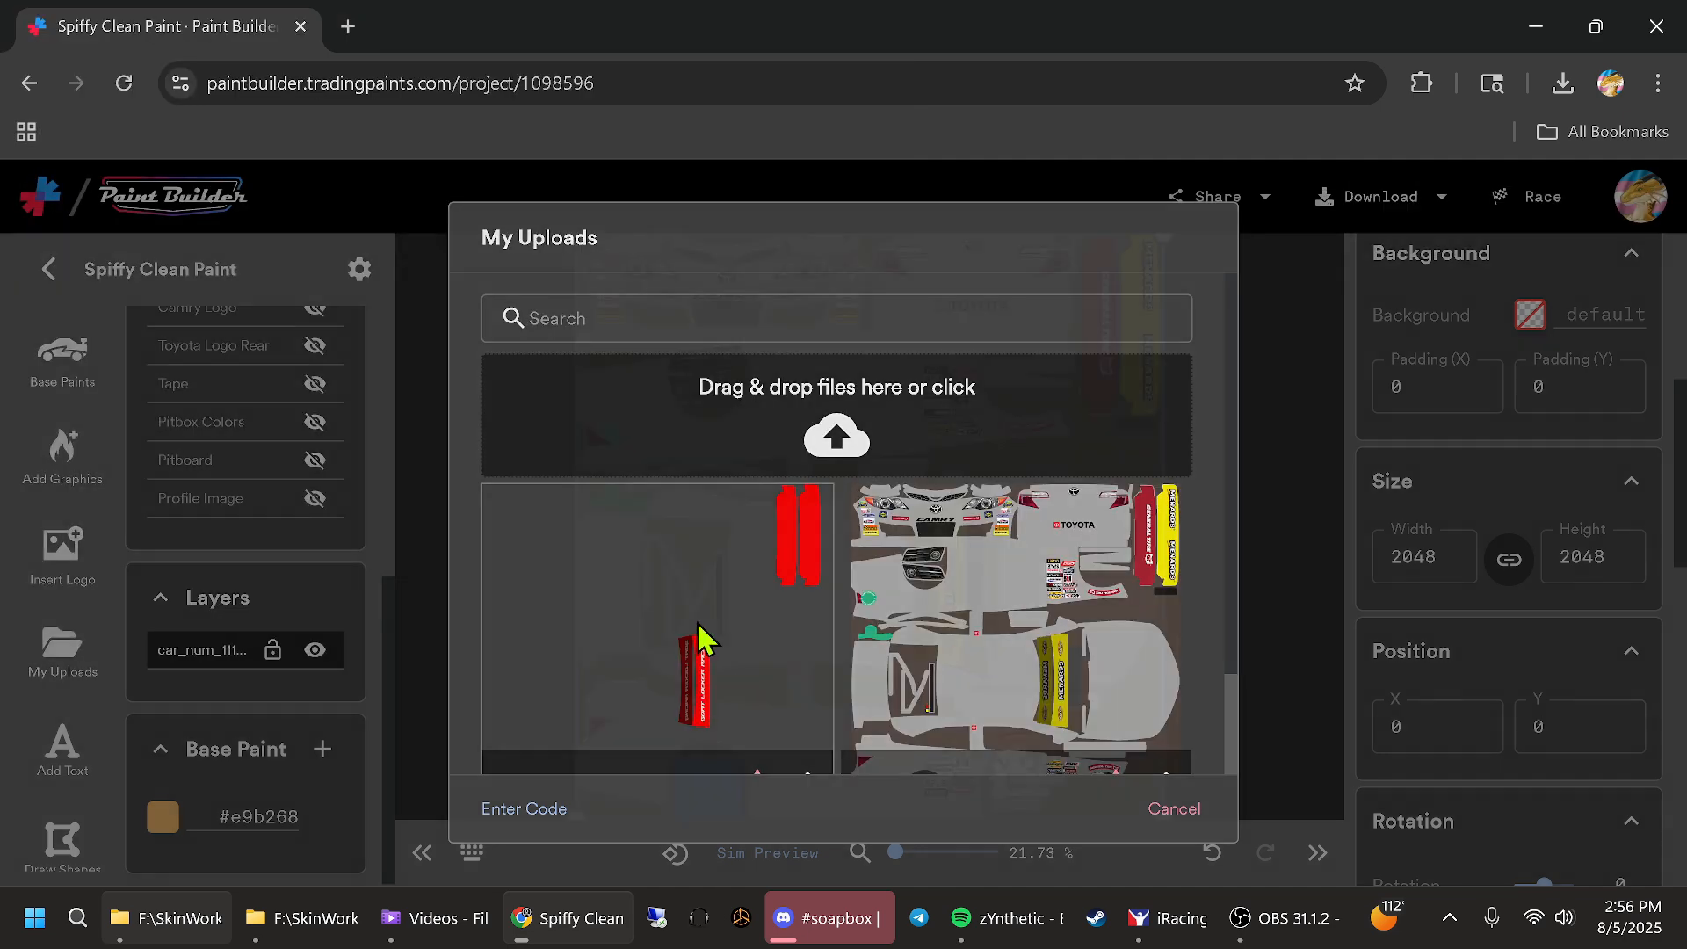
{"action": "left_click", "coordinate": [698, 620]}
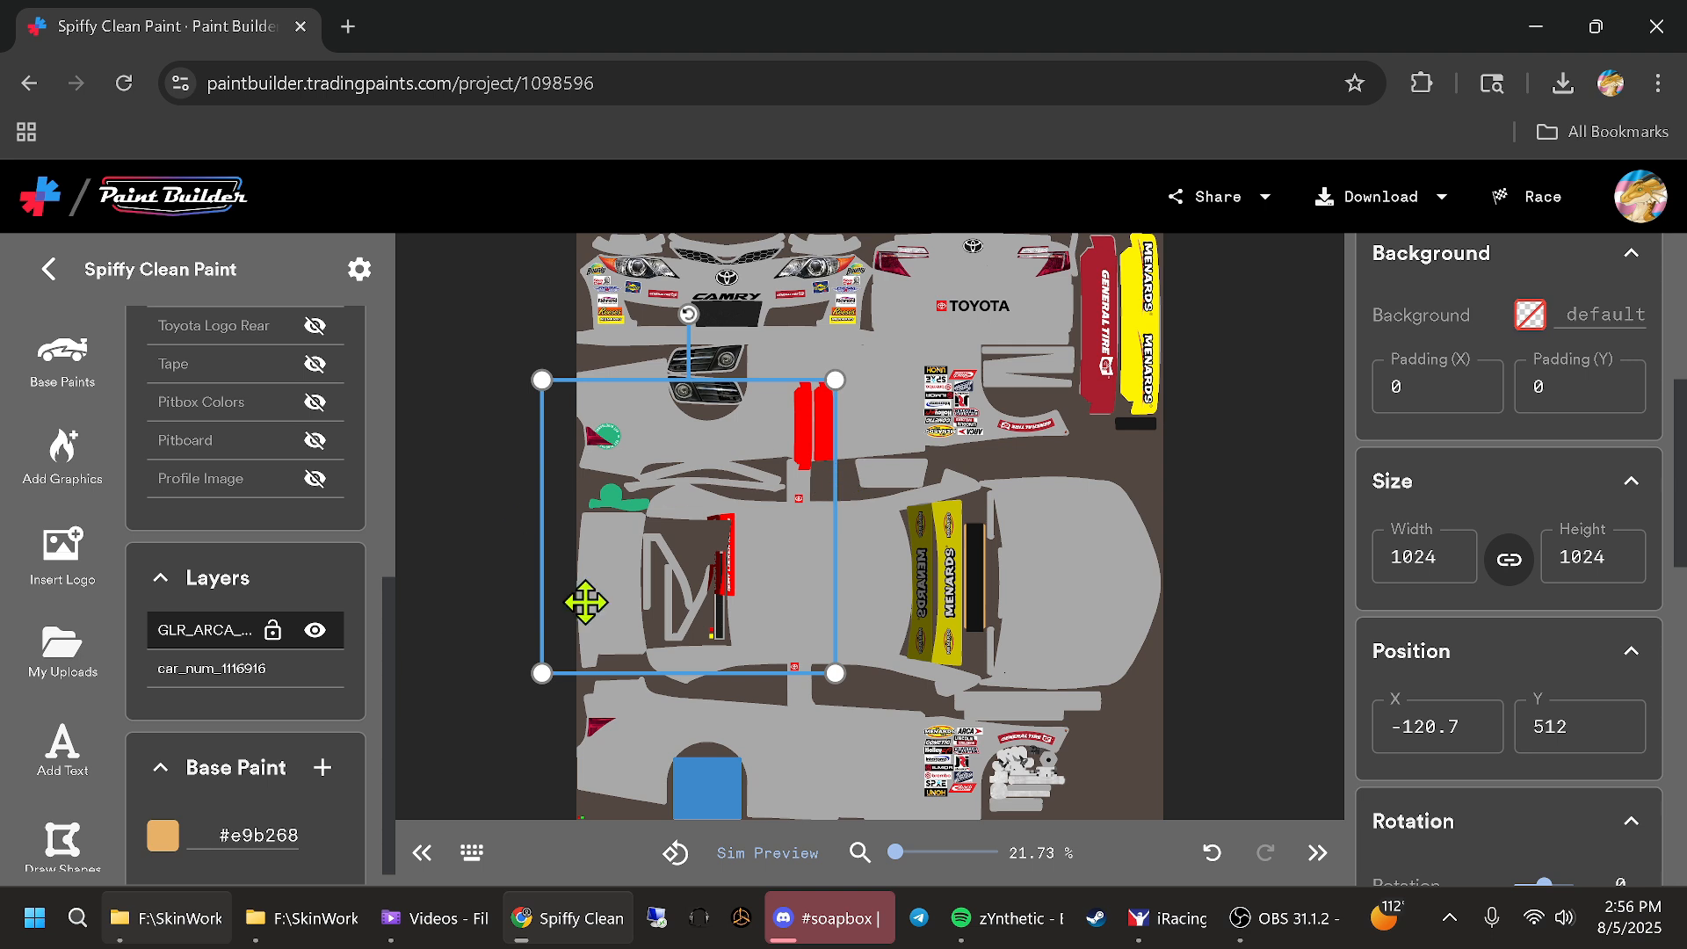
Set the GLR banner layer's size to 2048 by 2048 and its position to X 0, Y 0
{"action": "double_click", "coordinate": [1410, 557]}
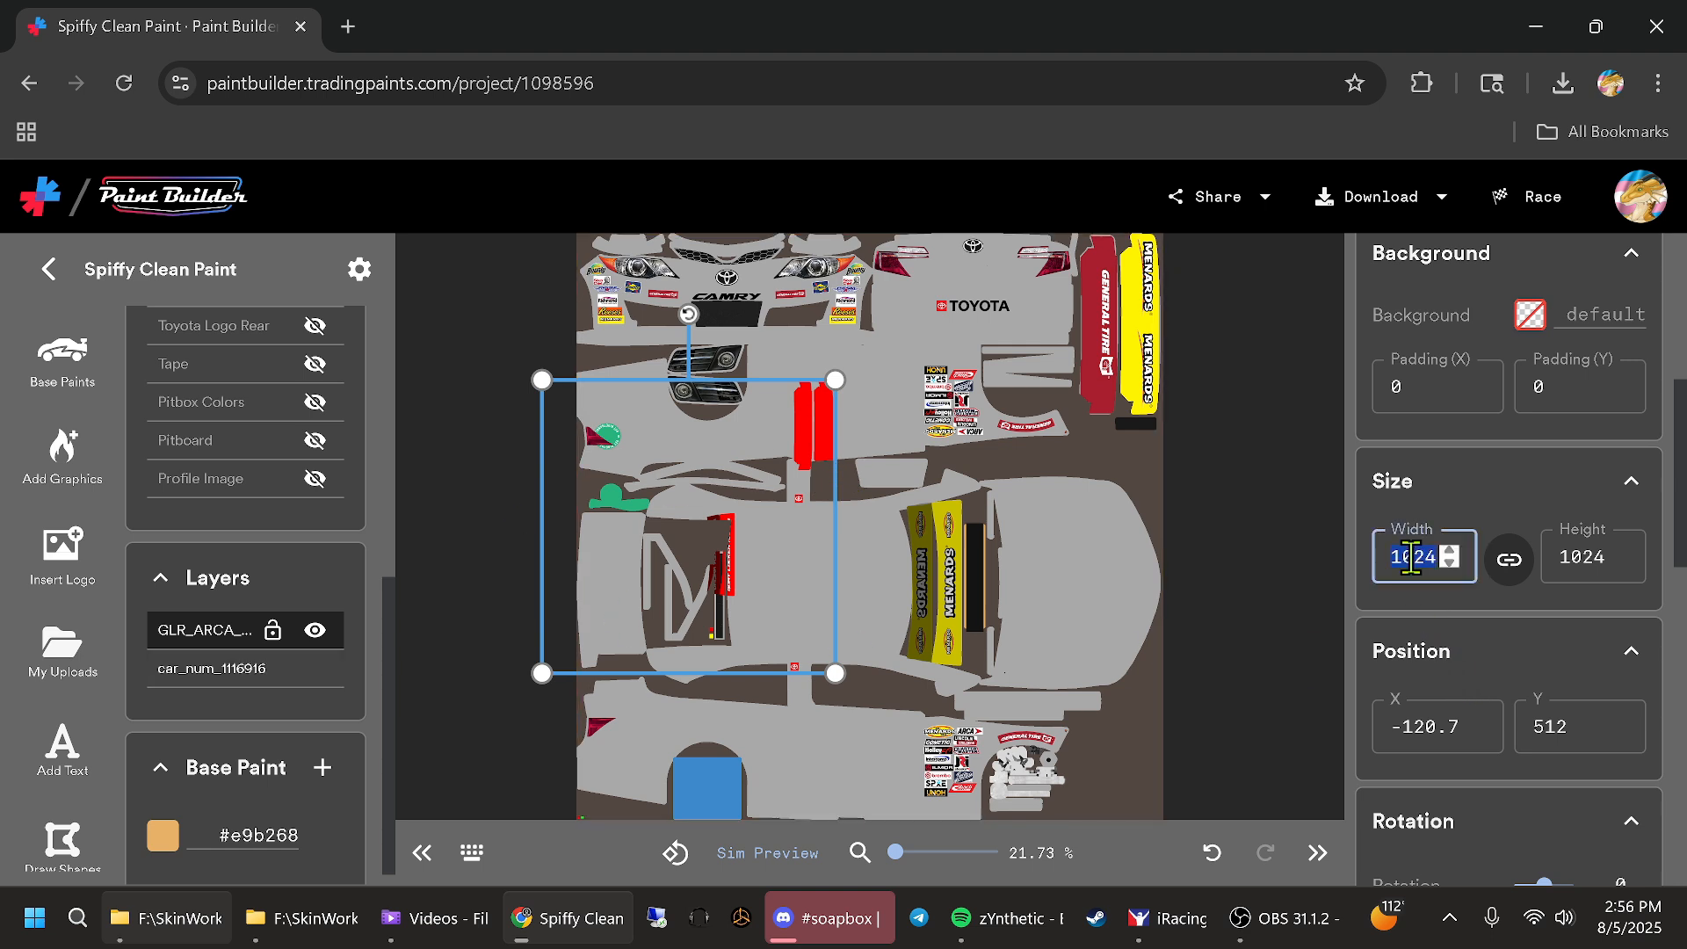
{"action": "type", "text": "2048"}
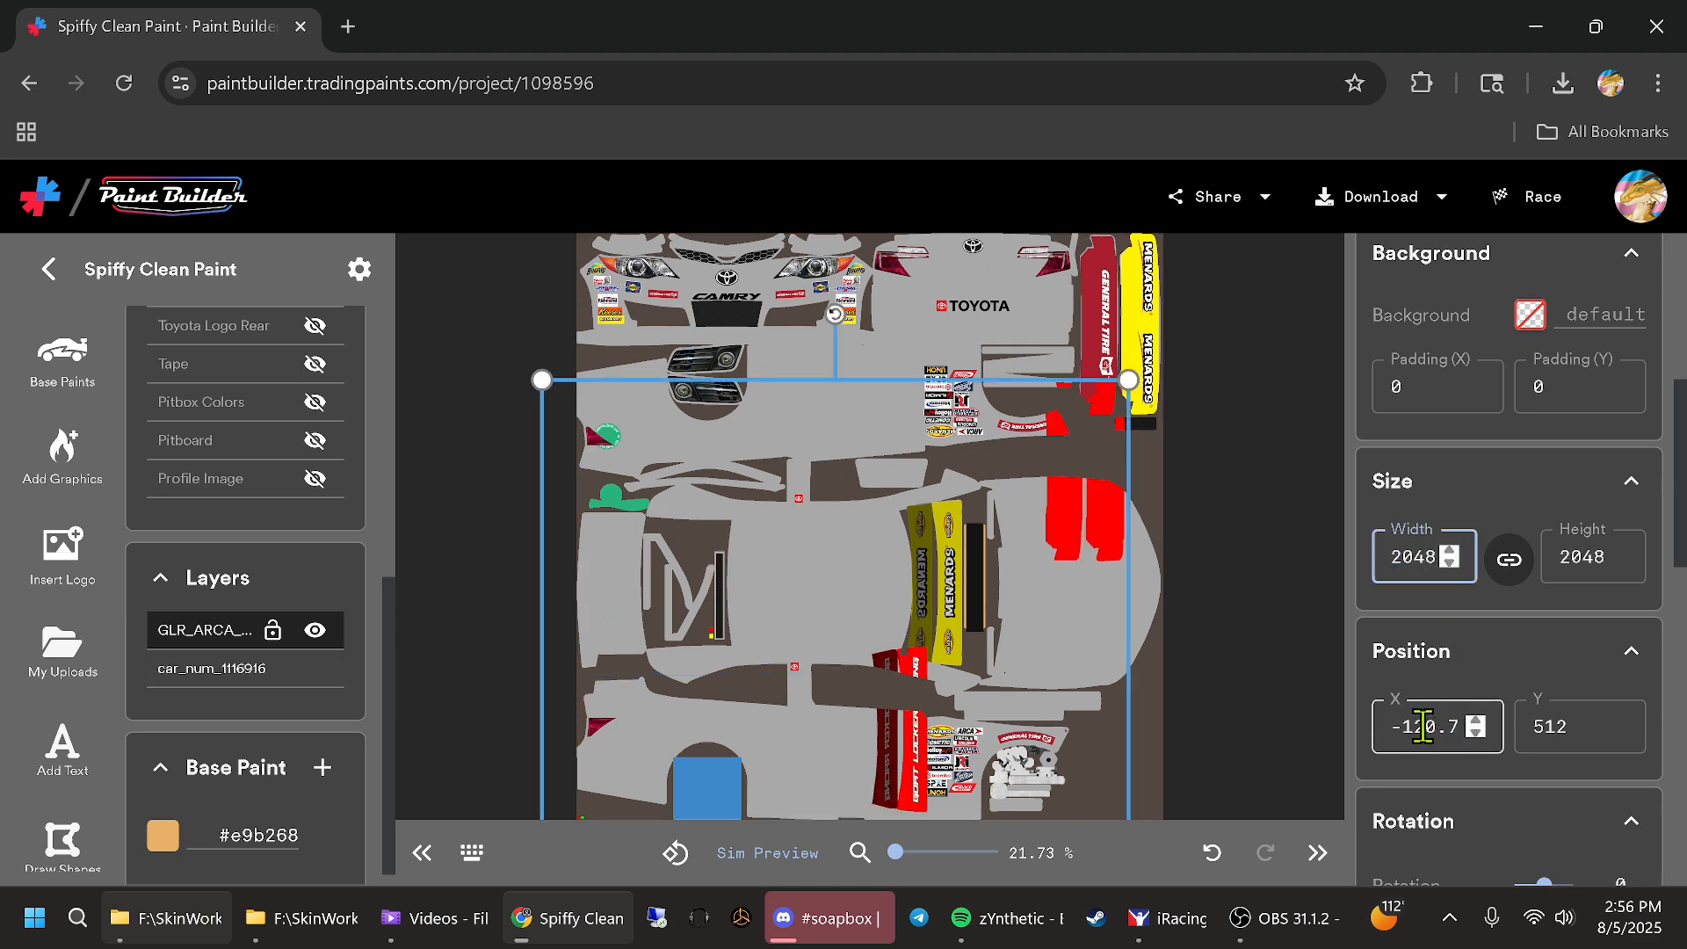
{"action": "double_click", "coordinate": [1423, 725]}
{"action": "type", "text": "0"}
{"action": "left_click", "coordinate": [1555, 726]}
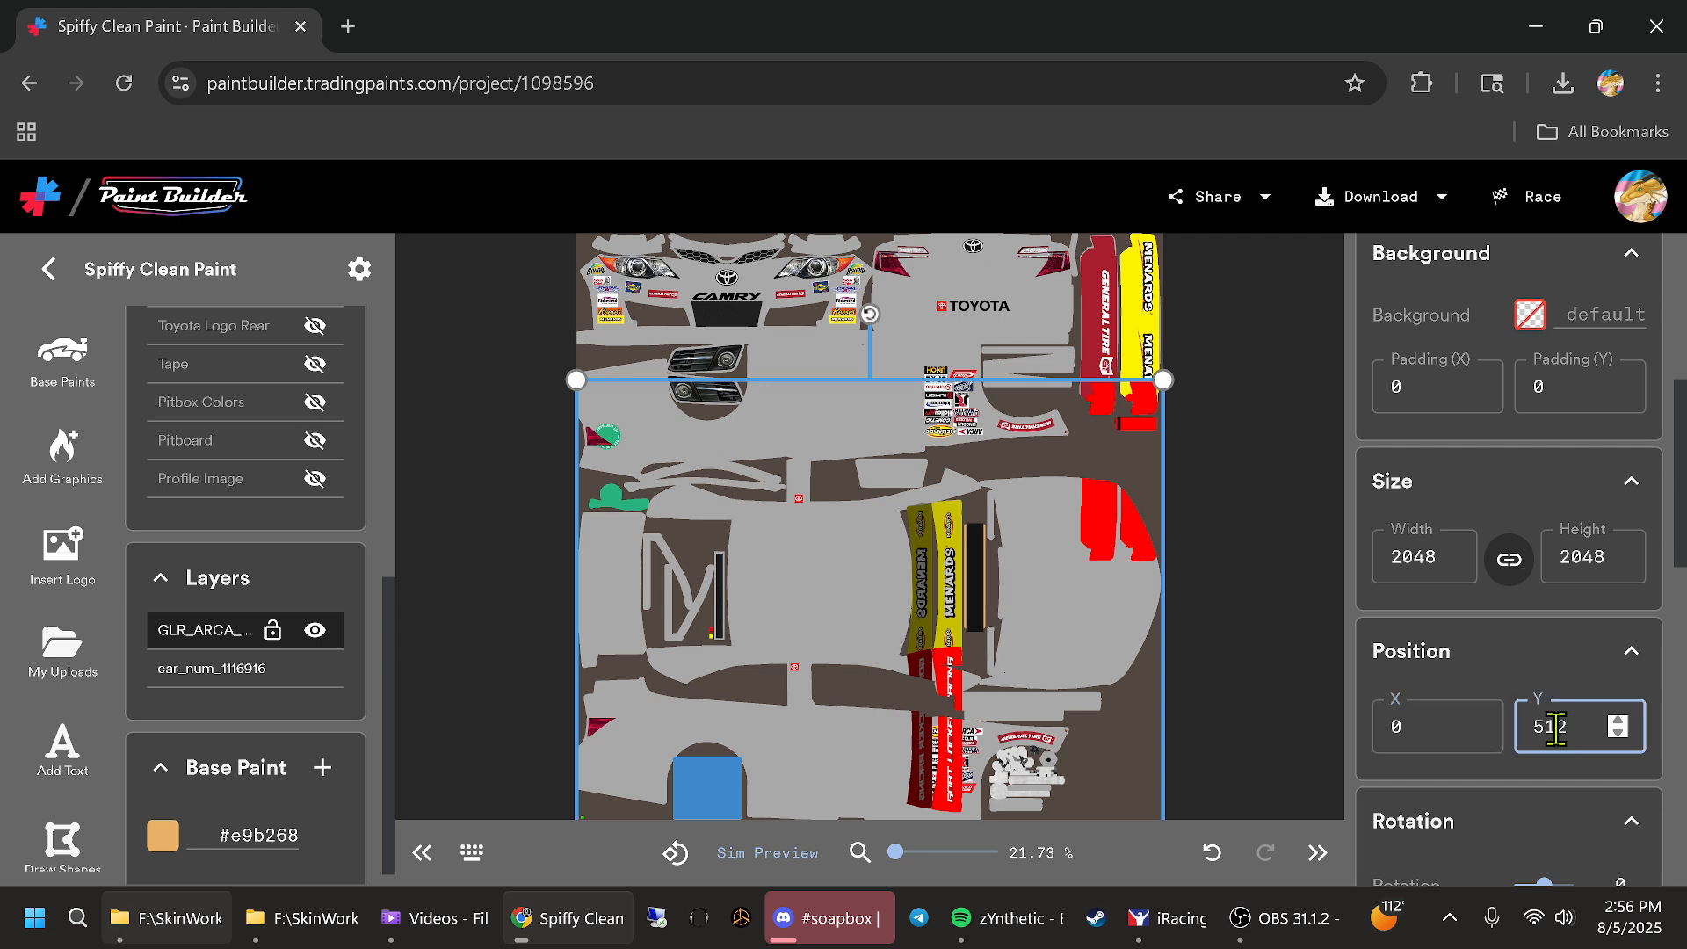
{"action": "type", "text": "0"}
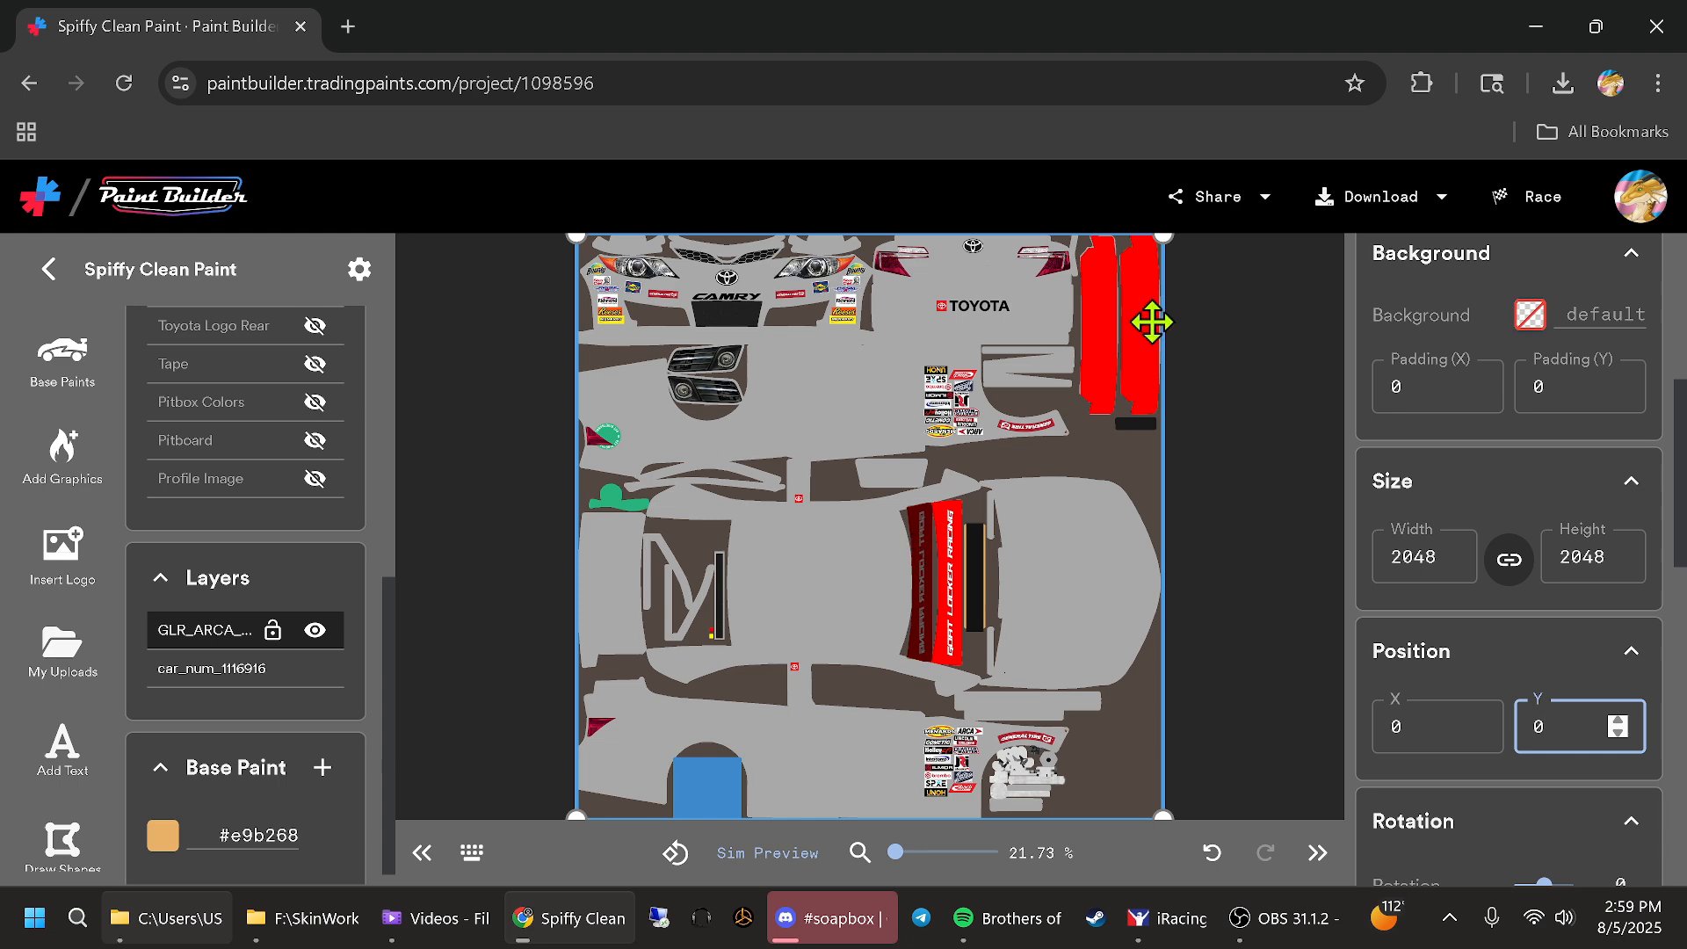
Open the options for racing this paint as the ARCA Toyota Camry
{"action": "left_click", "coordinate": [1555, 216]}
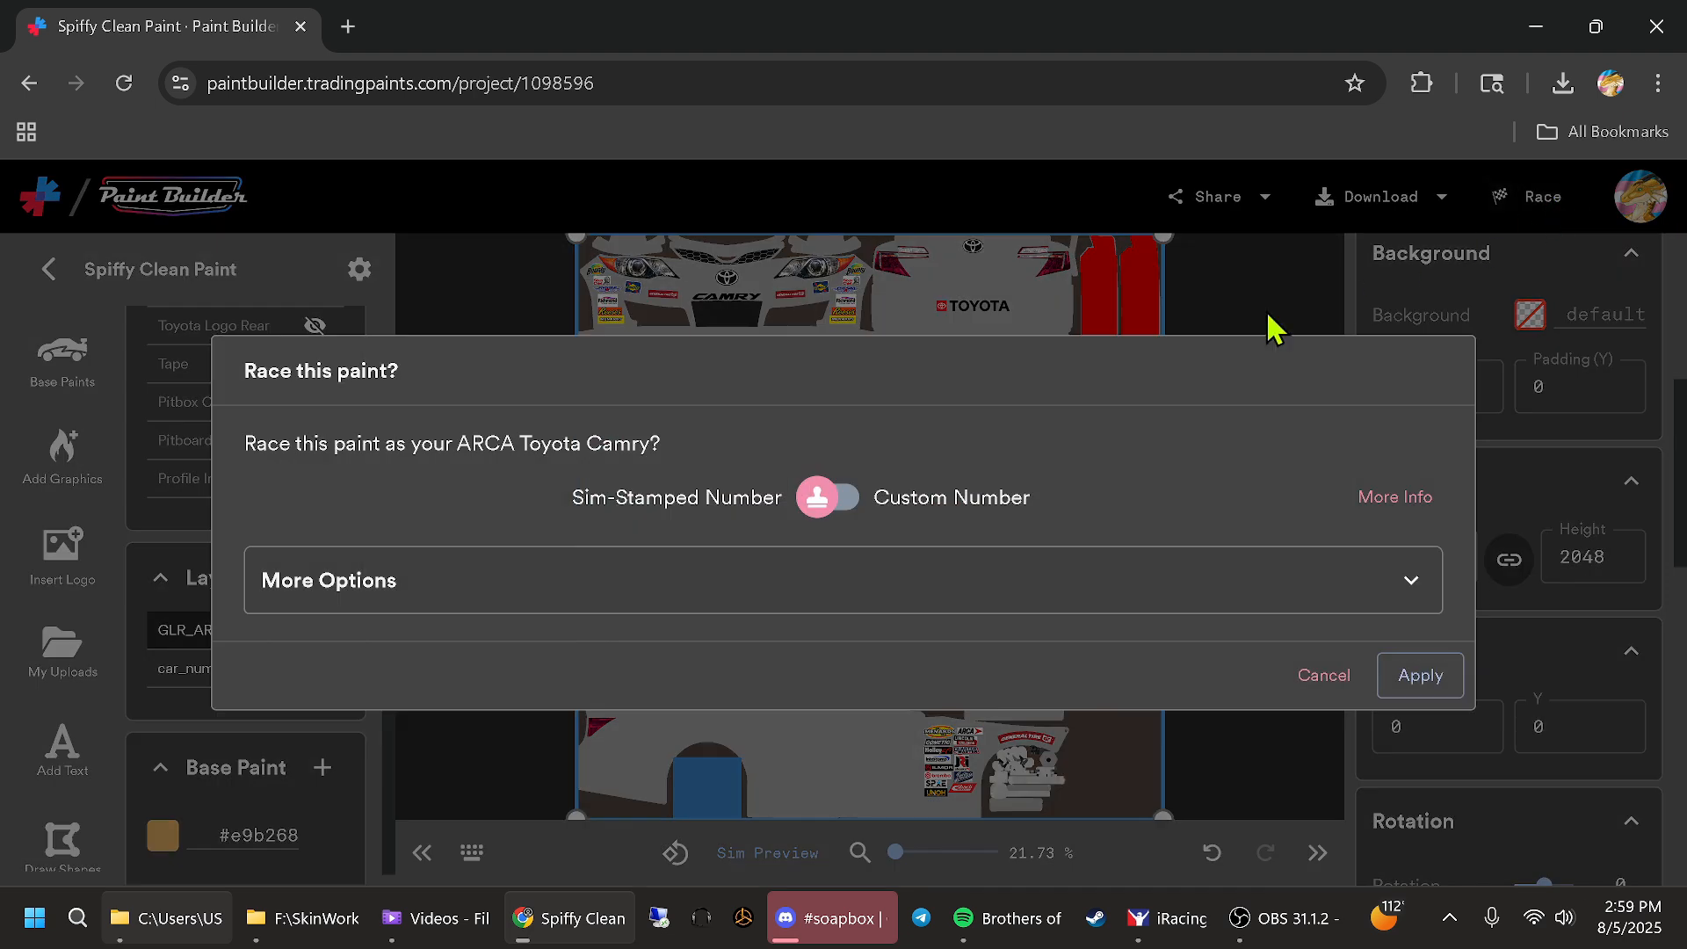